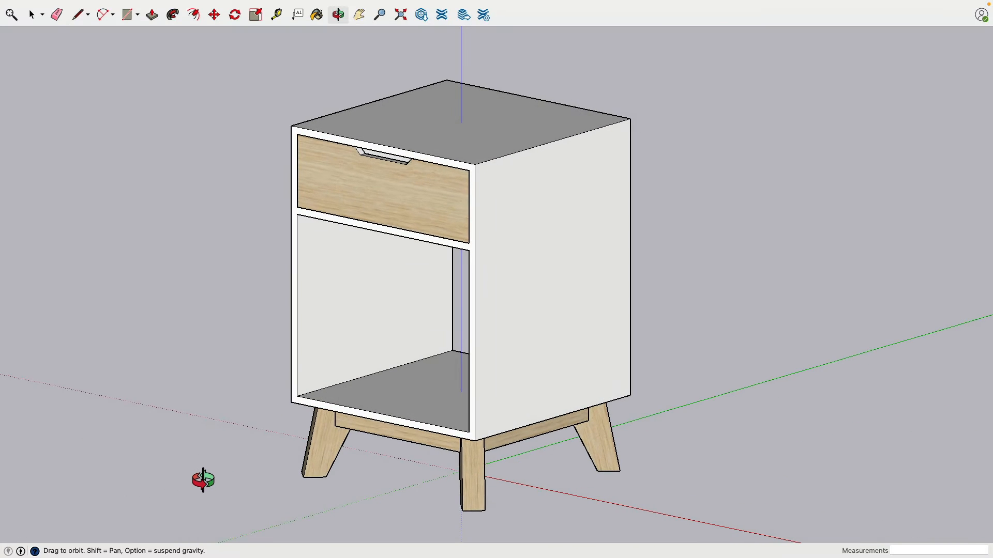
Step: Try to slide the drawer straight out of the finished nightstand along the green axis
key("space")
middle_click_drag(259, 321, 288, 299)
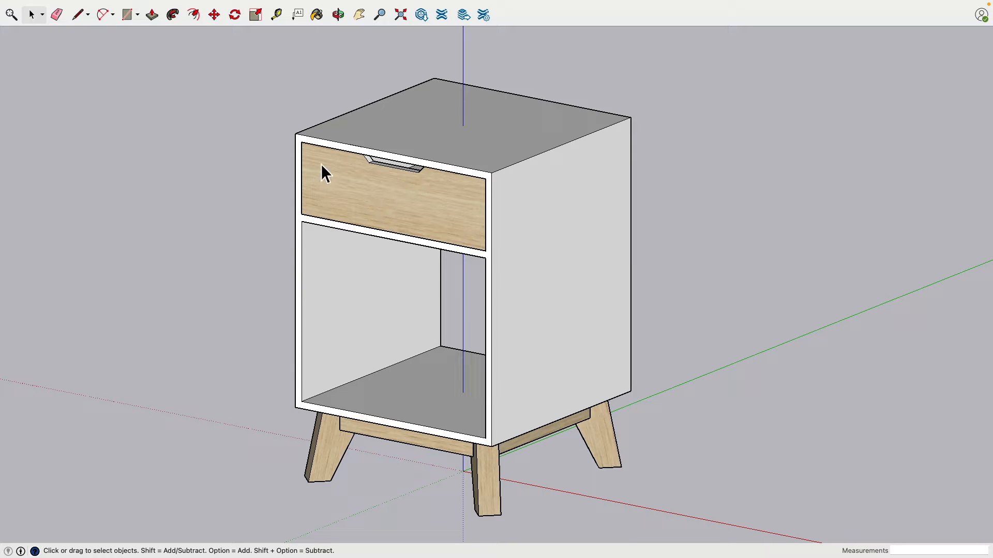
middle_click_drag(329, 166, 270, 193)
left_click(213, 14)
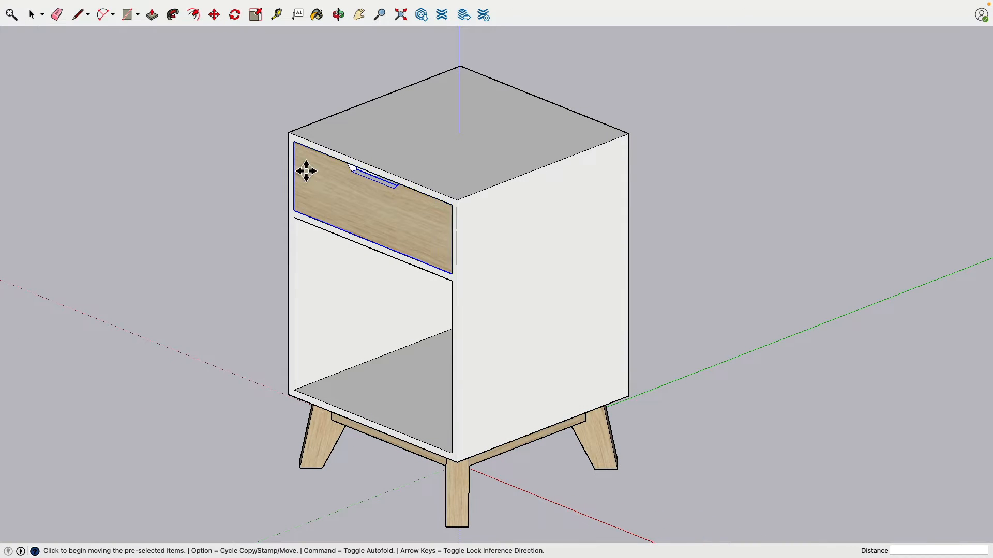
left_click(313, 209)
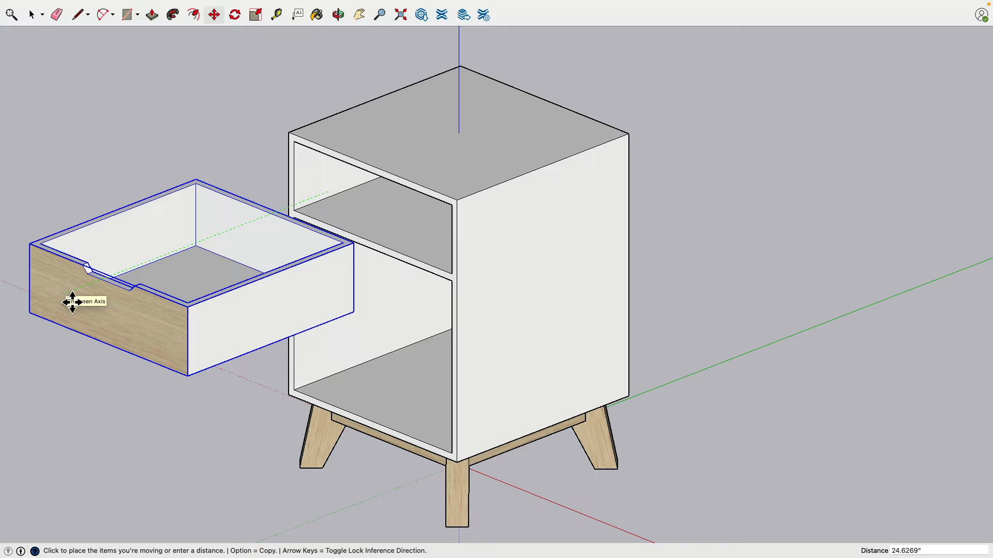
key("Escape")
Step: Examine the finished nightstand's open compartment, angled legs and base rails from the front, side and below
key("o")
left_click_drag(337, 348, 436, 344)
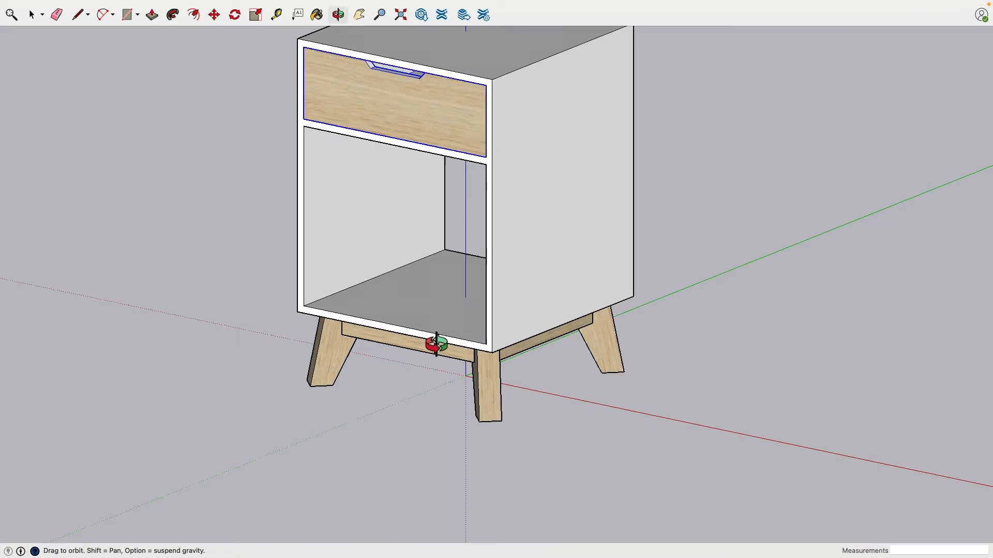
key("m")
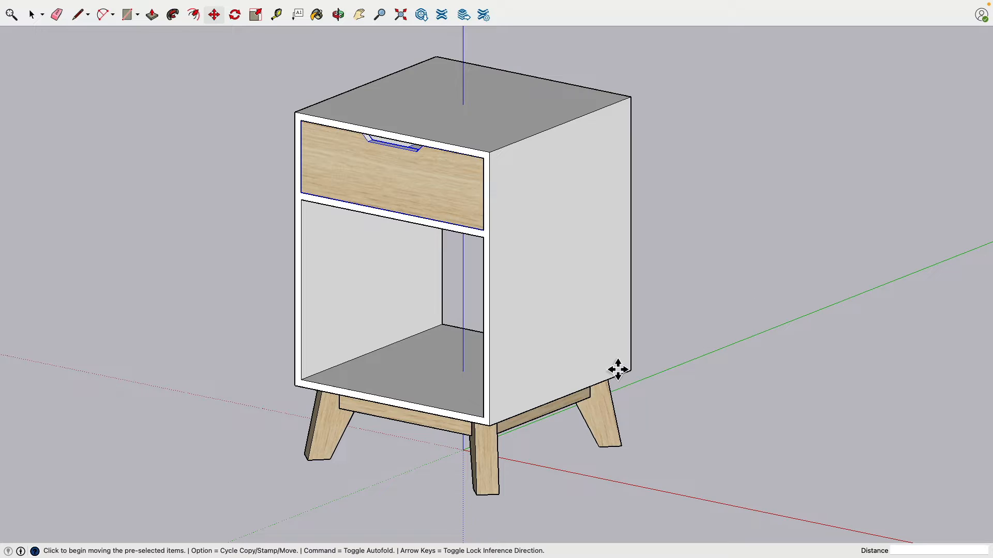
scroll(650, 441, "down", 3)
scroll(631, 441, "up", 10)
middle_click_drag(629, 438, 383, 341)
scroll(442, 336, "down", 2)
mouse_move(442, 336)
middle_mouse_down()
mouse_move(370, 315)
mouse_move(67, 303)
mouse_move(137, 243)
mouse_move(381, 277)
mouse_move(696, 294)
mouse_move(498, 317)
middle_mouse_up()
key("m")
scroll(499, 317, "up", 3)
scroll(498, 317, "down", 2)
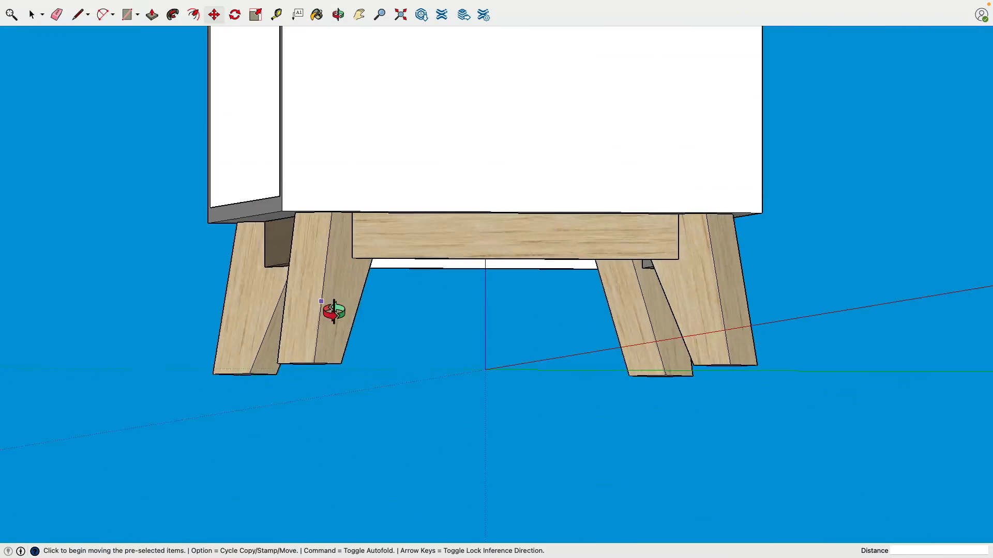
mouse_move(333, 310)
middle_mouse_down()
mouse_move(776, 366)
mouse_move(350, 332)
mouse_move(319, 320)
mouse_move(361, 313)
mouse_move(395, 322)
mouse_move(415, 283)
mouse_move(391, 295)
middle_mouse_up()
scroll(319, 320, "down", 3)
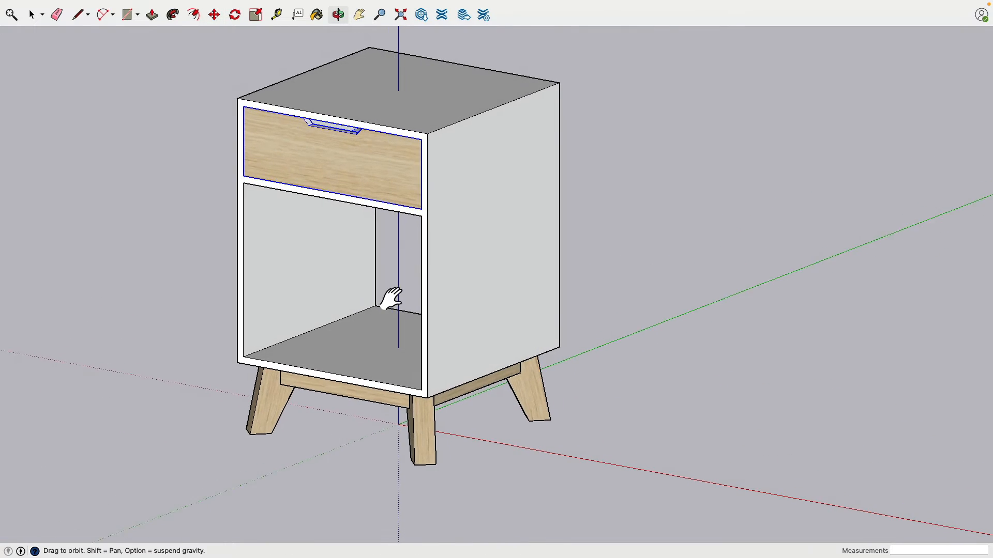
key("m")
scroll(428, 310, "up", 3)
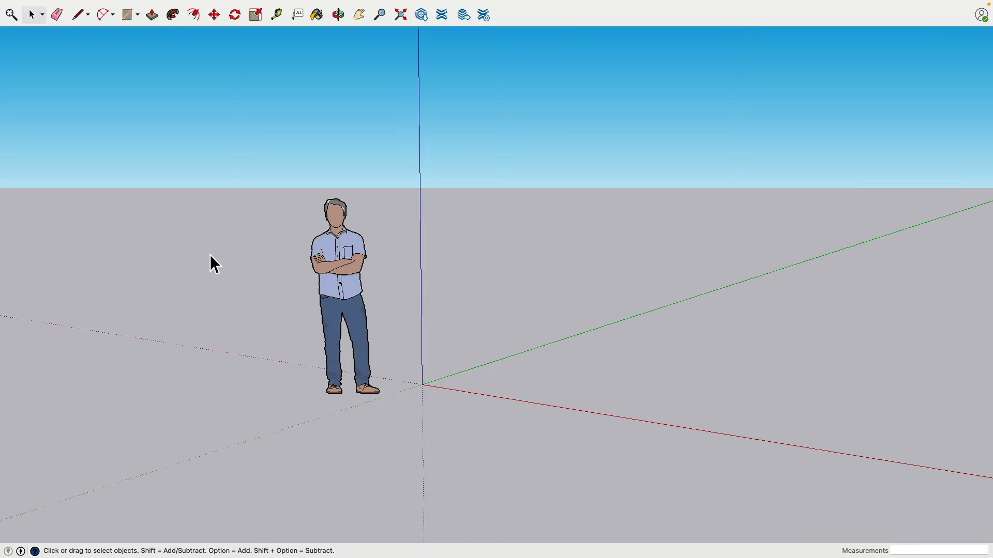
Step: Delete the default human scale figure from the new, empty model
left_click(337, 237)
key("Delete")
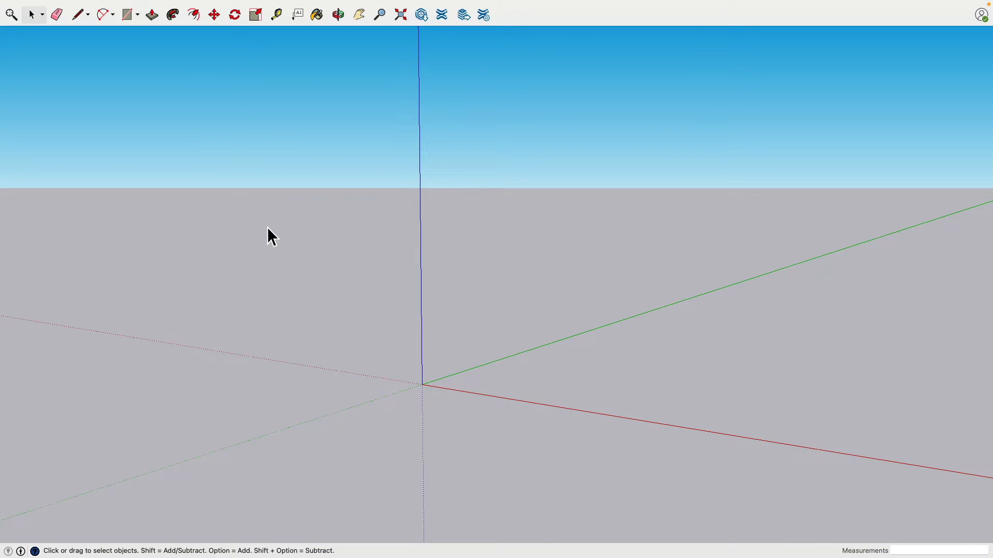
Step: Set the model's measurement units to Decimal format with length in inches
mouse_move(312, 3)
left_click(235, 6)
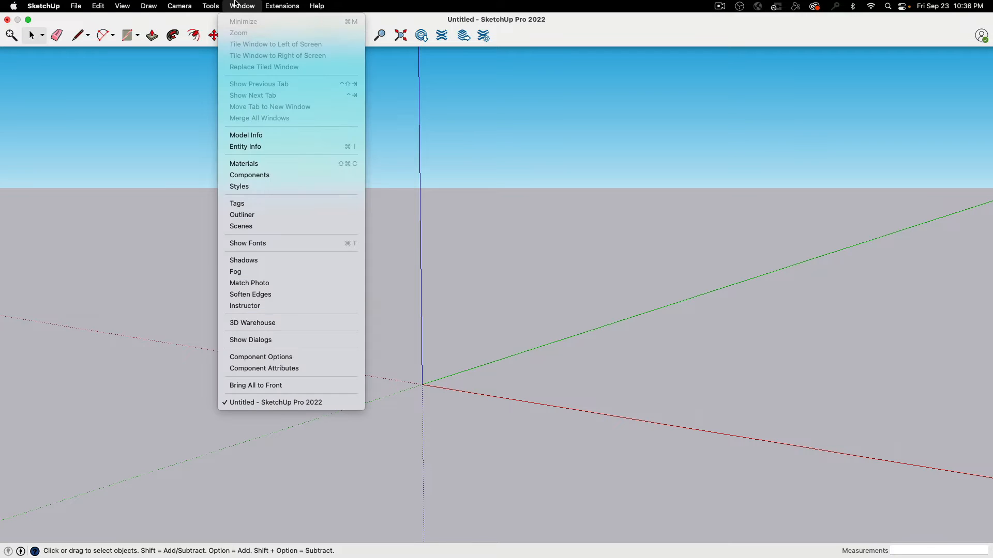
left_click(256, 134)
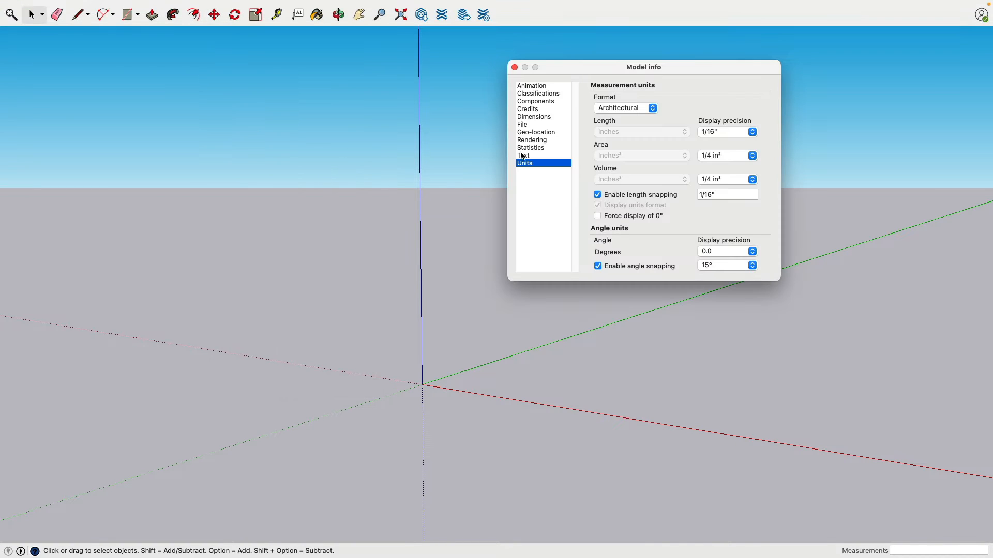
left_click(613, 108)
left_click(618, 120)
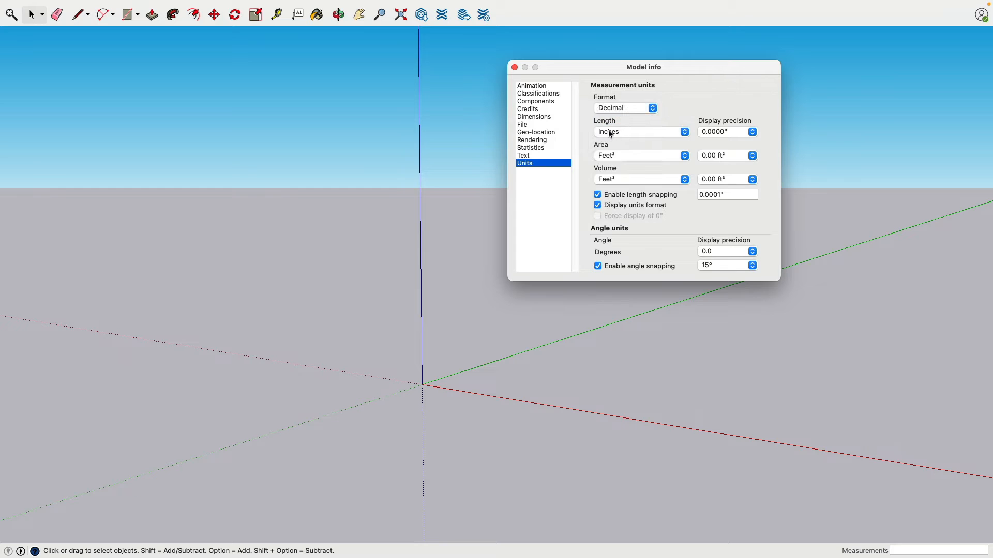
left_click(514, 67)
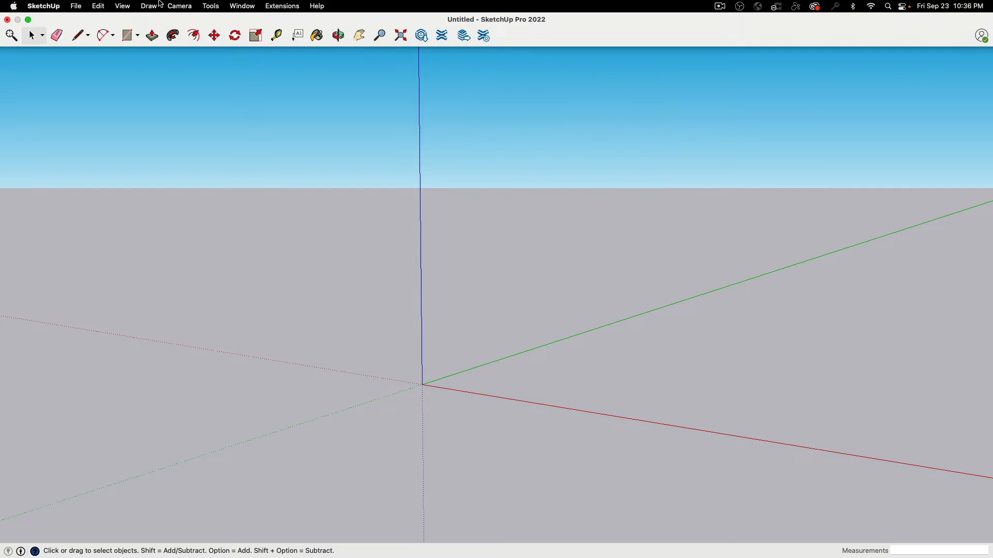
Step: Switch the camera to Parallel Projection and show the standard Front view
left_click(180, 6)
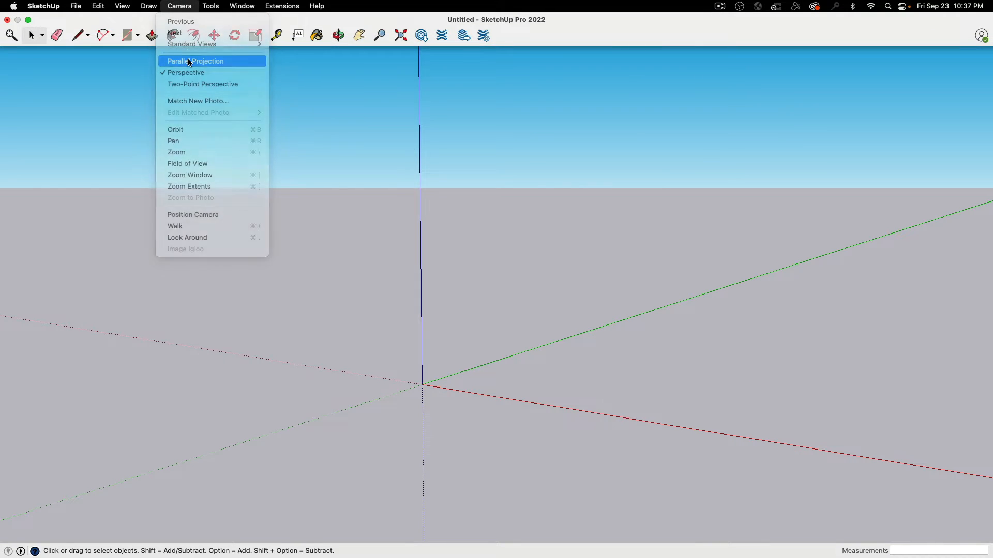
left_click(196, 61)
left_click(187, 8)
mouse_move(192, 44)
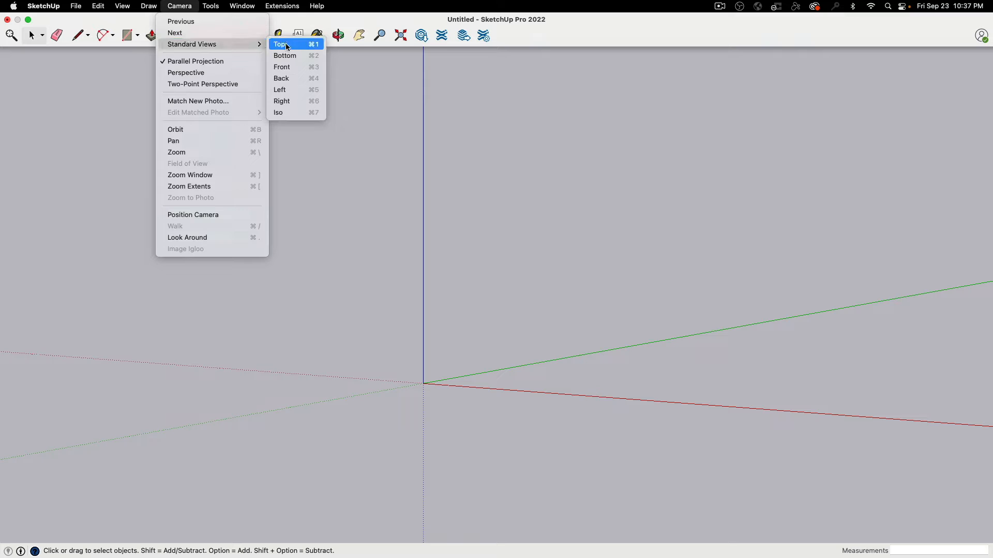
left_click(303, 68)
middle_click_drag(482, 213, 432, 302, "shift")
scroll(435, 302, "up", 1)
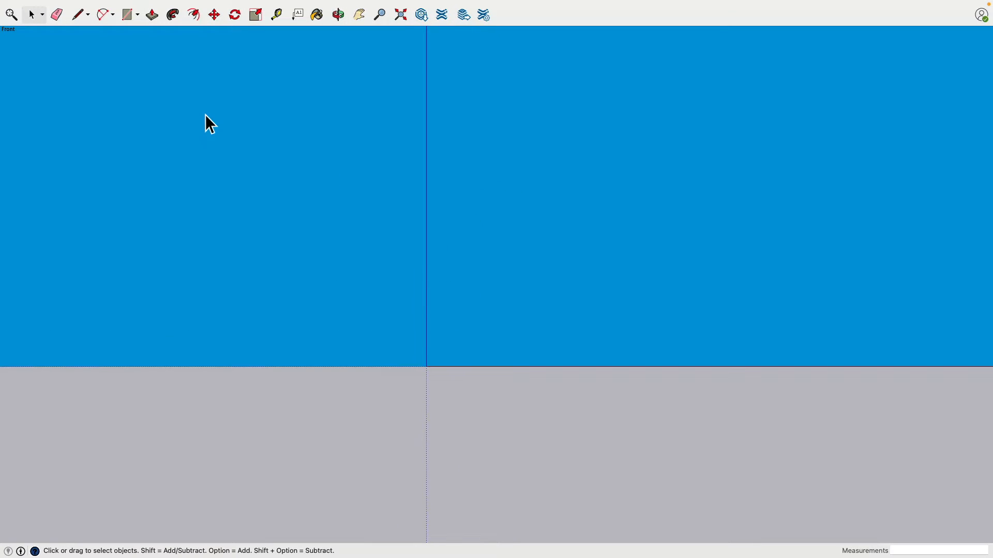
Step: Draw a rectangle 16" wide and 19" high in the front plane above the ground
left_click(130, 15)
left_click(472, 166)
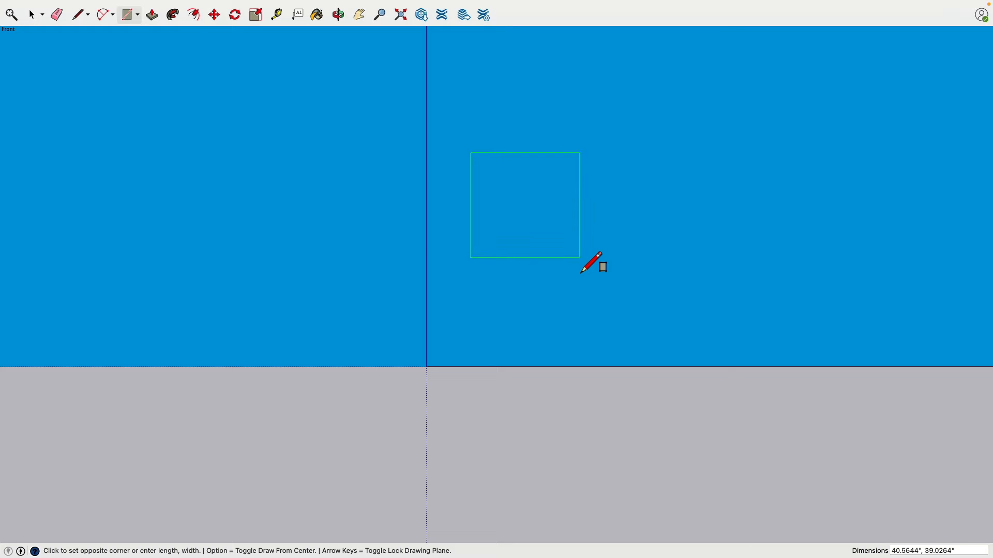
type("16\"")
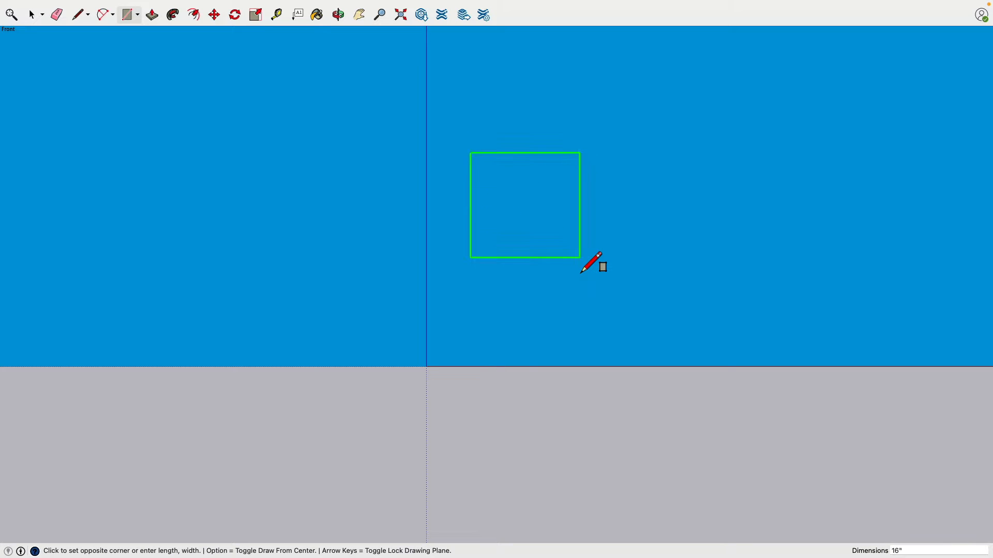
type(",19\"")
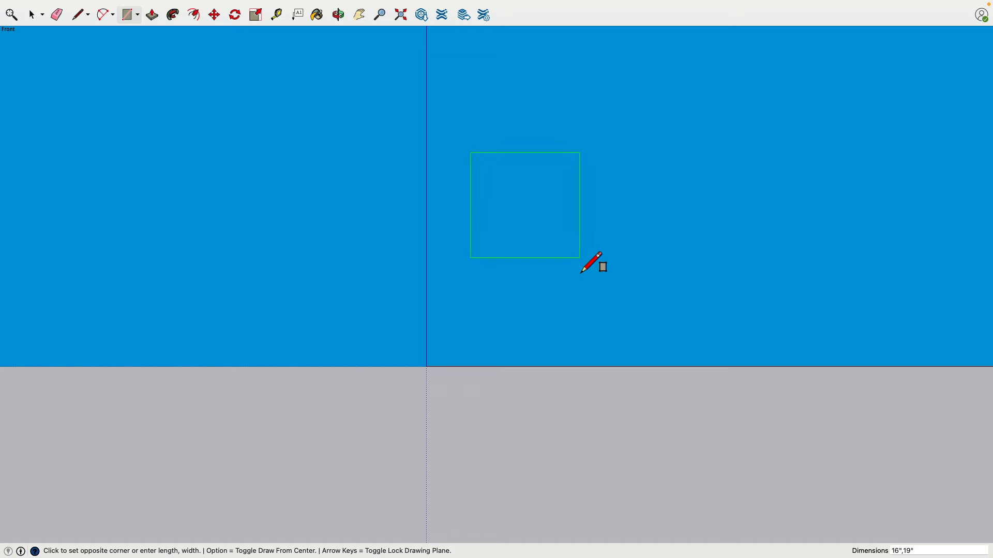
key("Return")
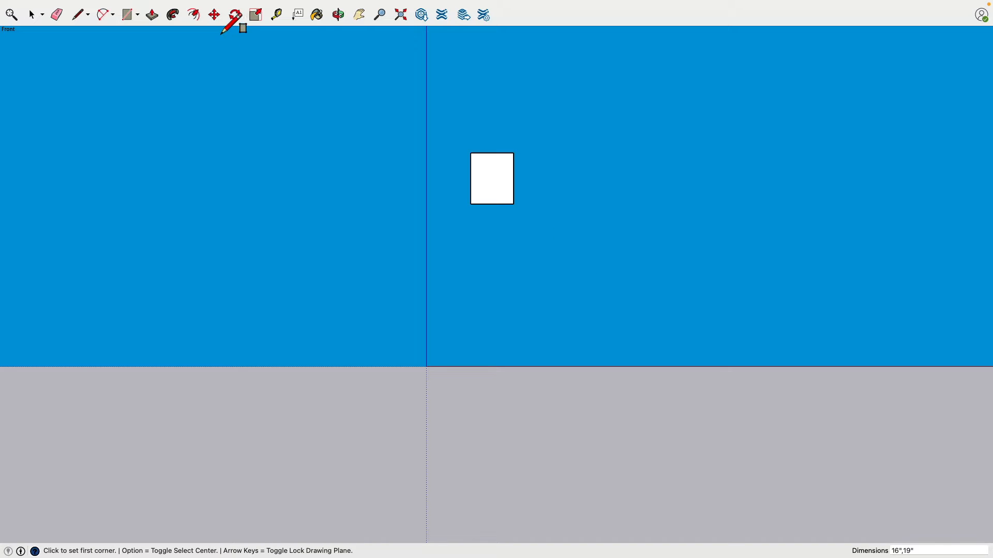
Step: Move the whole rectangle so the midpoint of its bottom edge sits on the origin
left_click(32, 15)
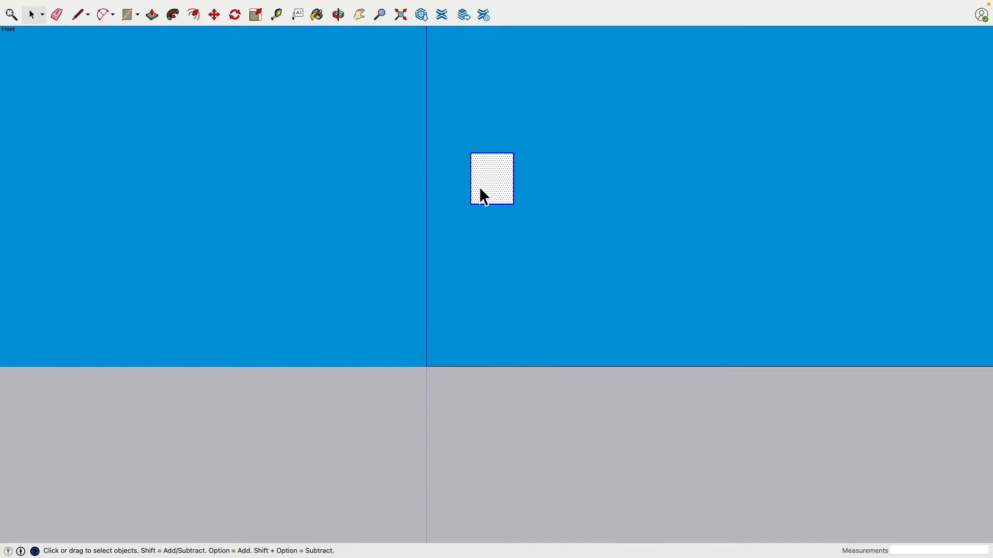
left_click(216, 20)
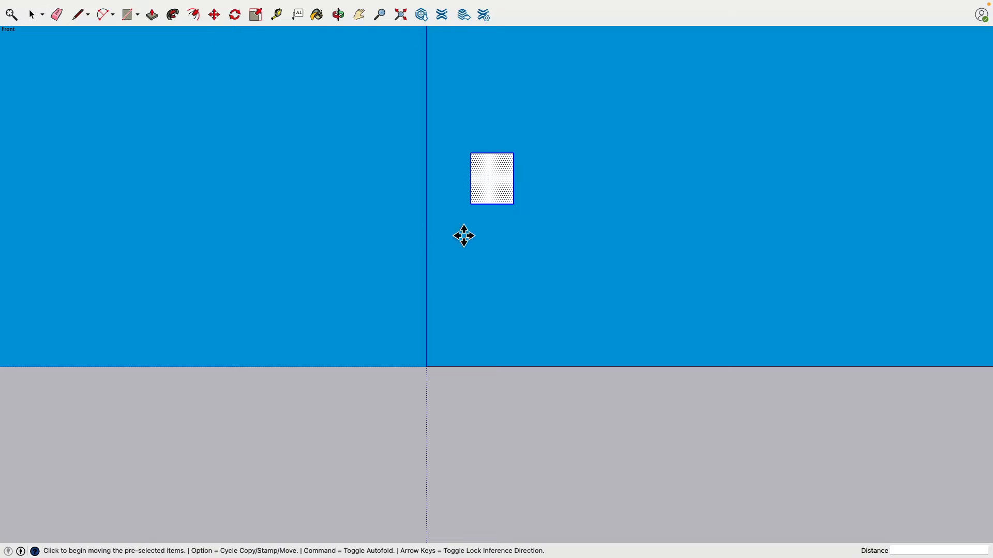
left_click(499, 213)
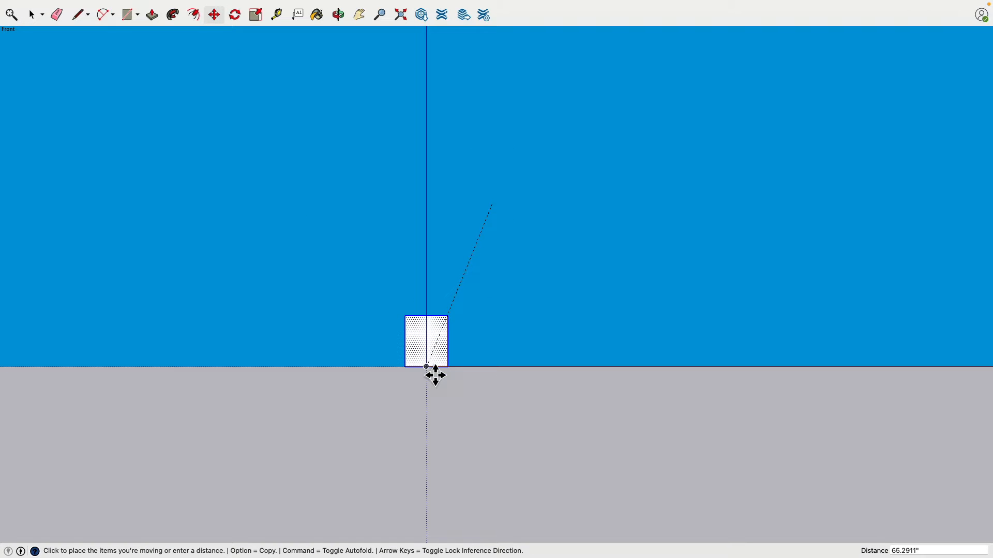
left_click(436, 374)
Step: Place a horizontal guide line 24" above the rectangle's bottom edge with the Tape Measure tool
scroll(432, 381, "up", 5)
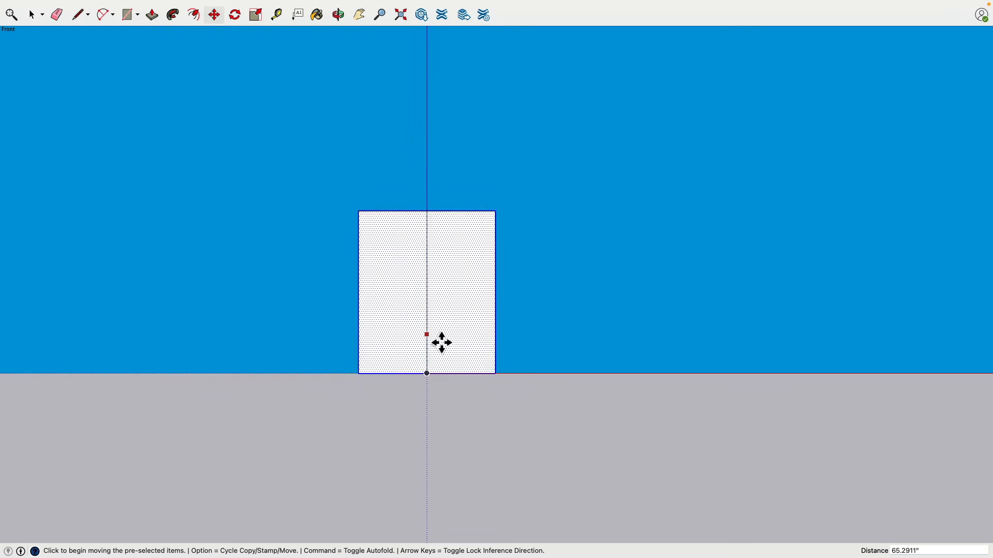
scroll(442, 343, "up", 4)
scroll(267, 224, "down", 2)
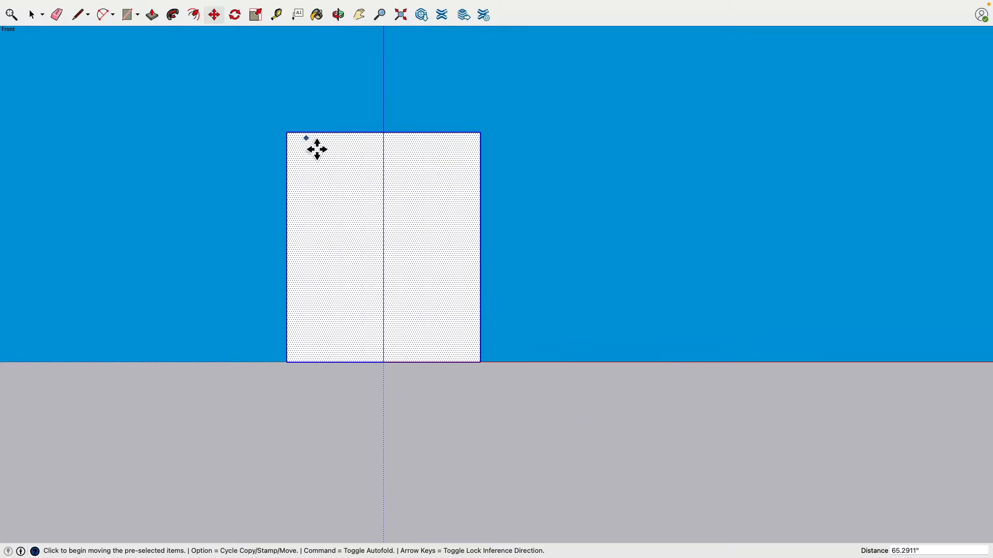
left_click(277, 12)
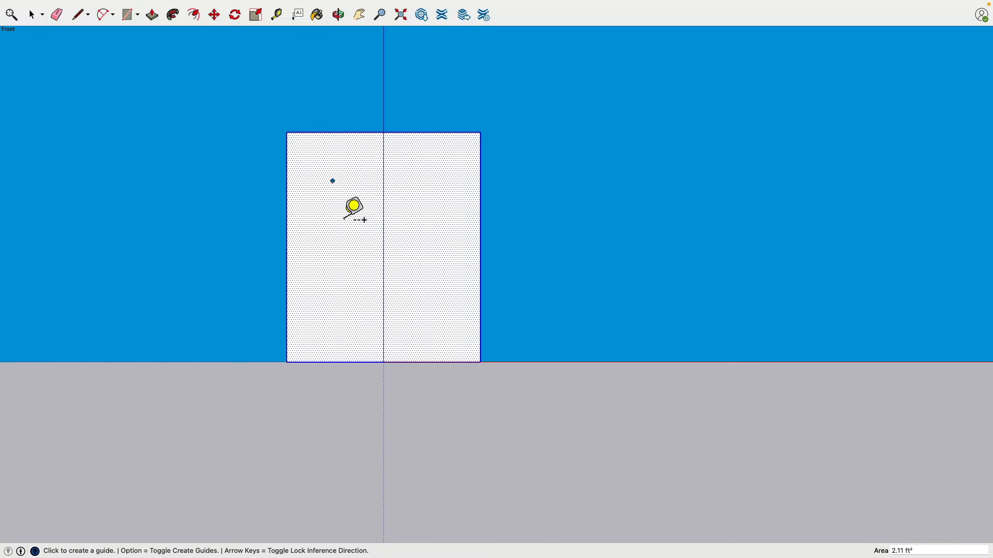
left_click(347, 362)
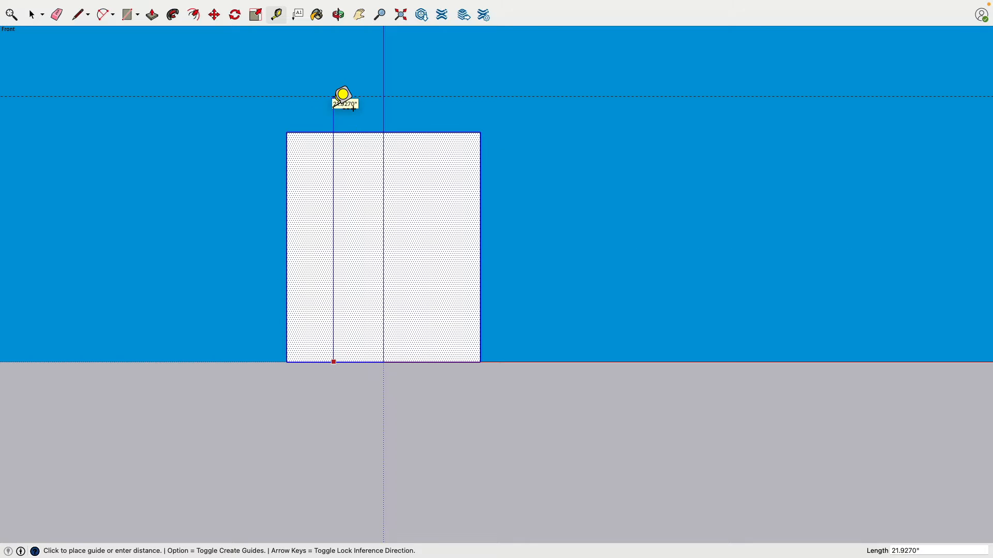
type("24")
key("Return")
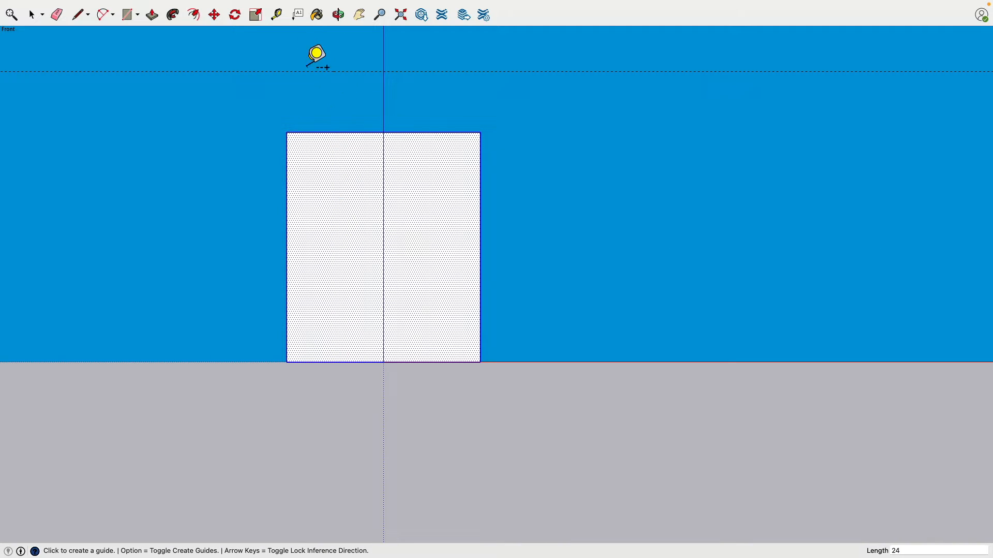
Step: Move the rectangle 5" straight up so its top edge meets the guide line, and erase the guide
left_click(217, 14)
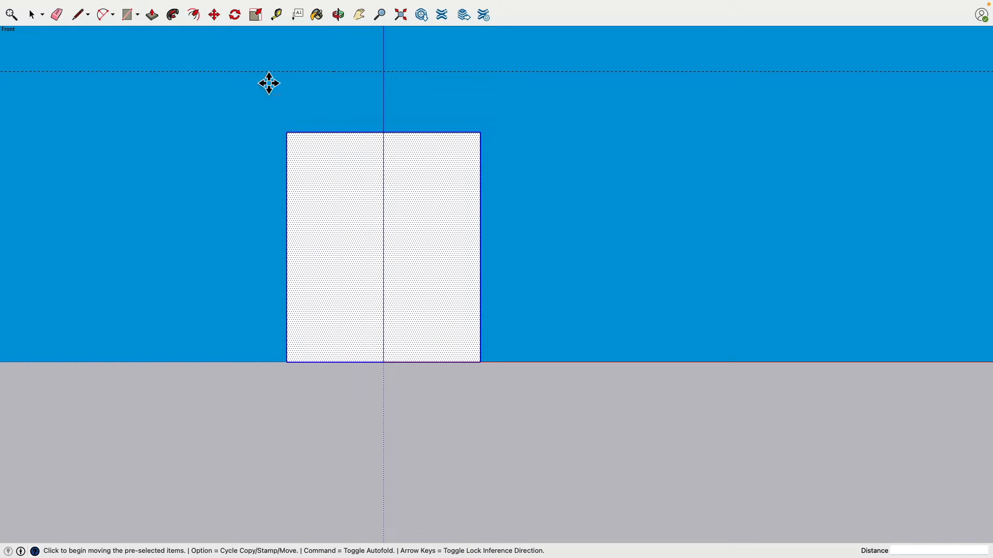
left_click(392, 141)
left_click(392, 79)
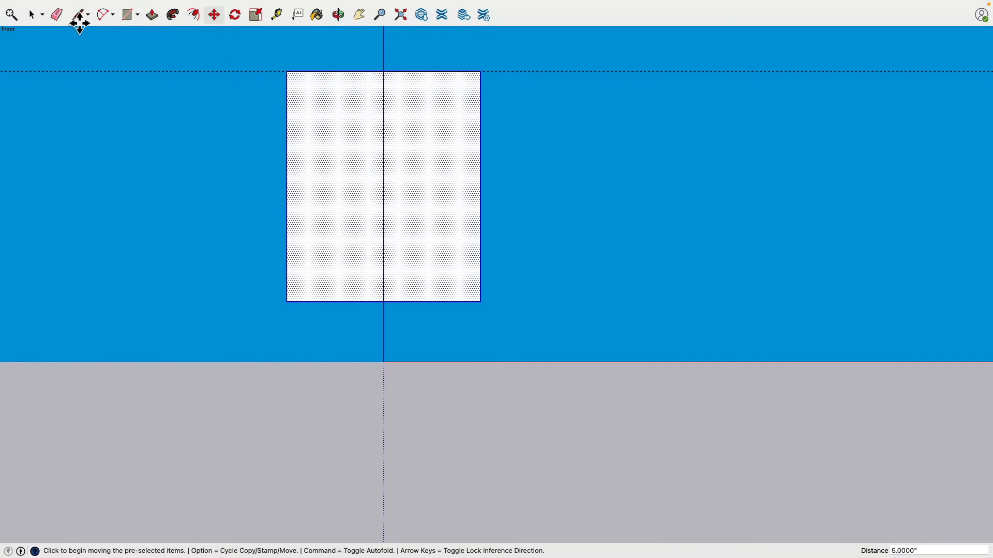
left_click(57, 15)
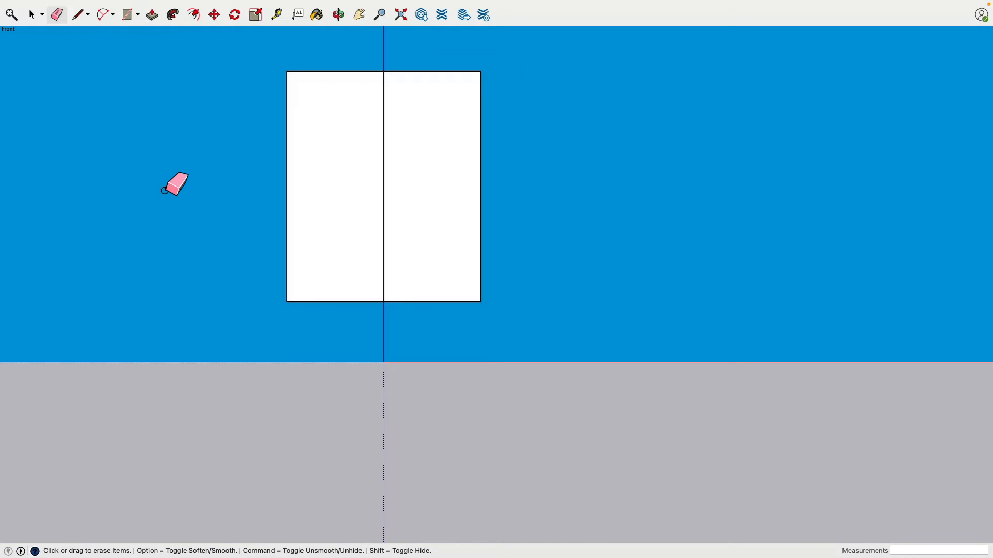
Step: Extrude the rectangle 8" backward along the green axis with Push/Pull
scroll(164, 191, "down", 5)
mouse_move(252, 185)
middle_mouse_down("shift")
mouse_move(230, 202)
mouse_move(270, 179)
mouse_move(302, 233)
mouse_move(292, 172)
mouse_move(266, 229)
middle_mouse_up("shift")
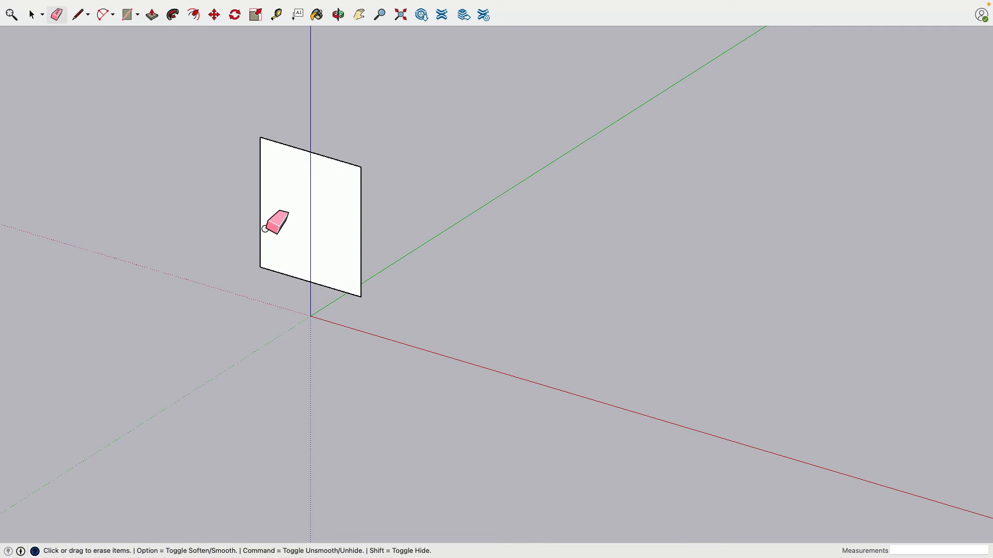
left_click(152, 14)
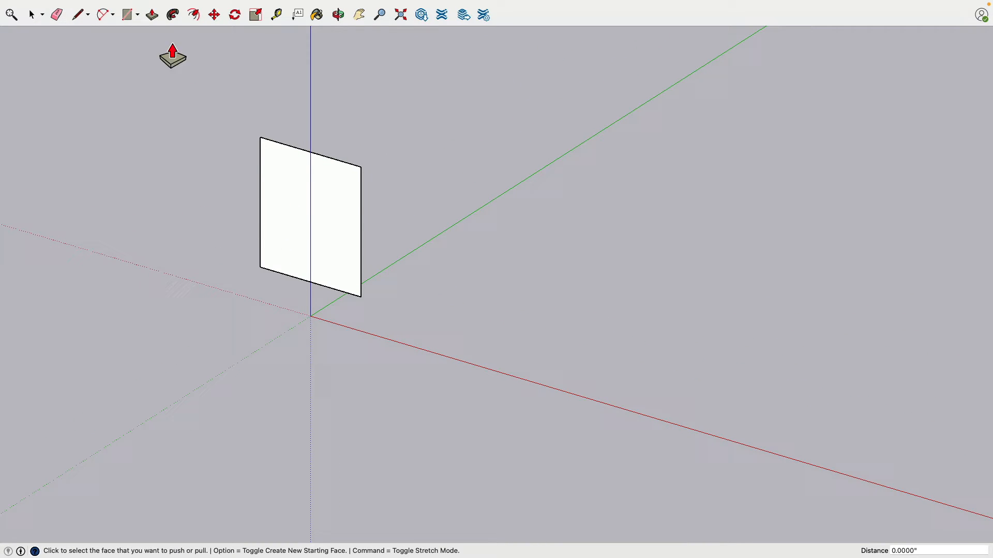
left_click(348, 226)
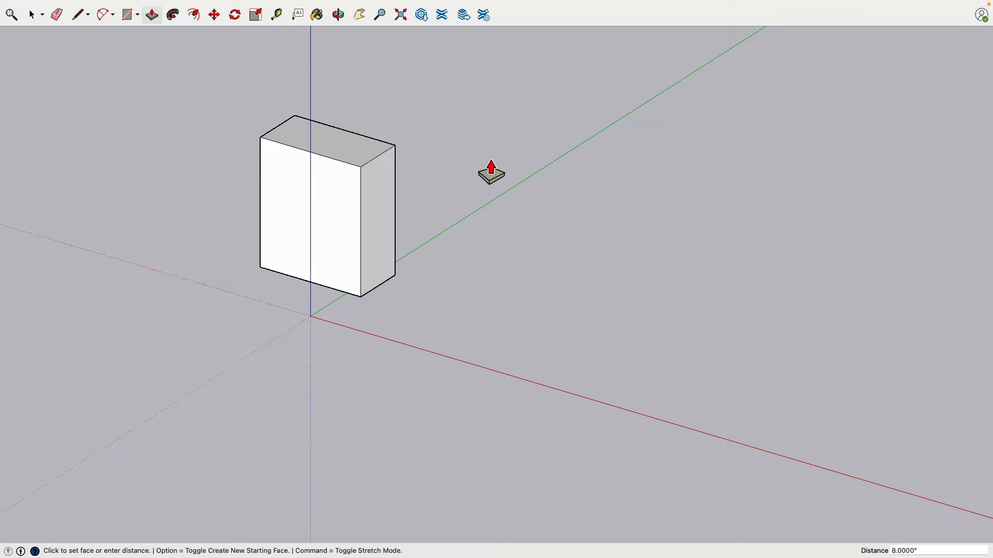
middle_click_drag(492, 184, 453, 177, "shift")
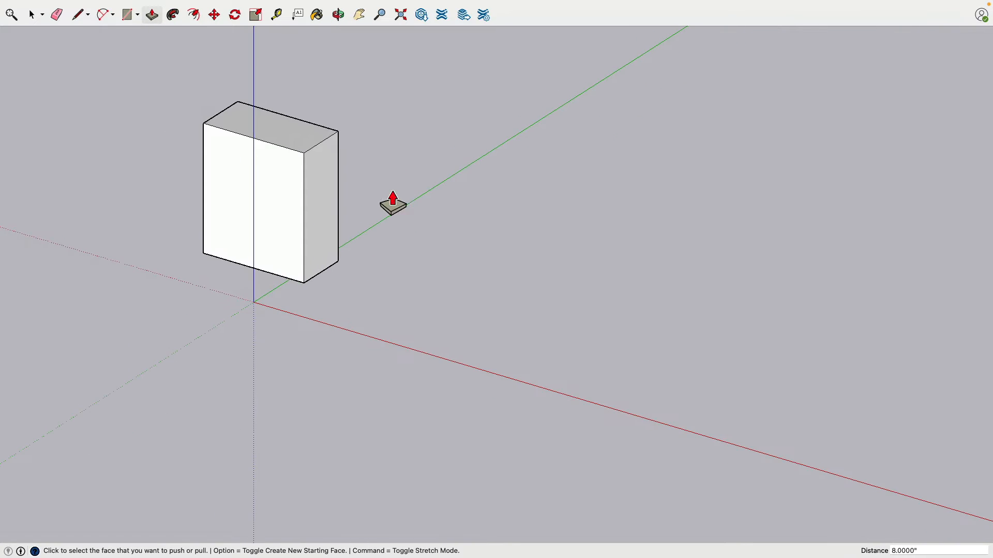
Step: Extrude the box's front face 8" forward with Push/Pull, and measure the box's depth along its top side edge
left_click(287, 209)
key("Return")
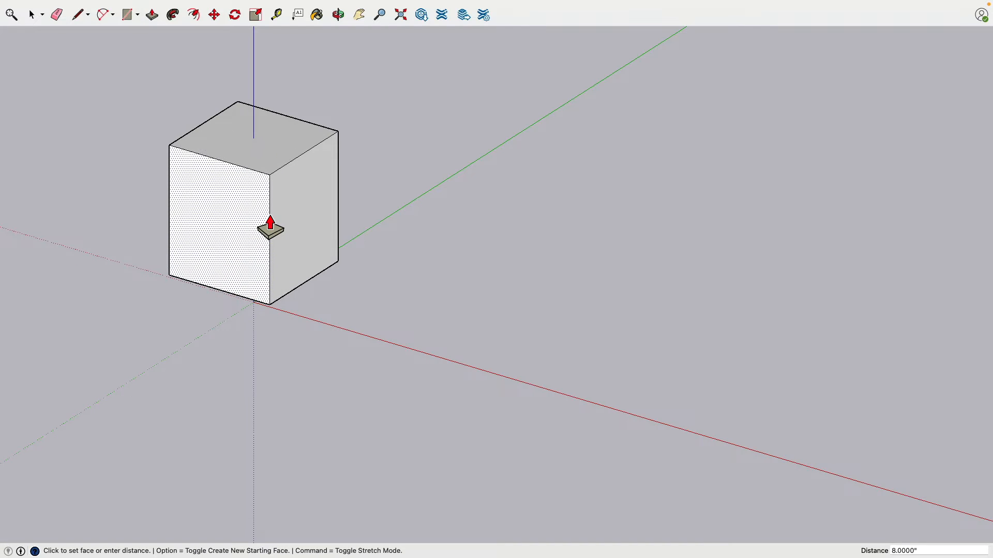
left_click(277, 14)
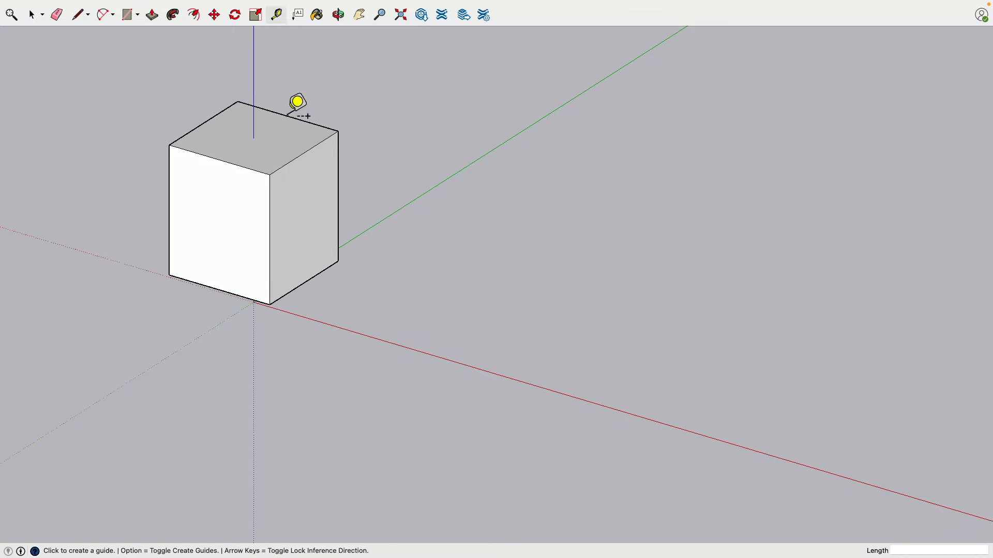
left_click(270, 174)
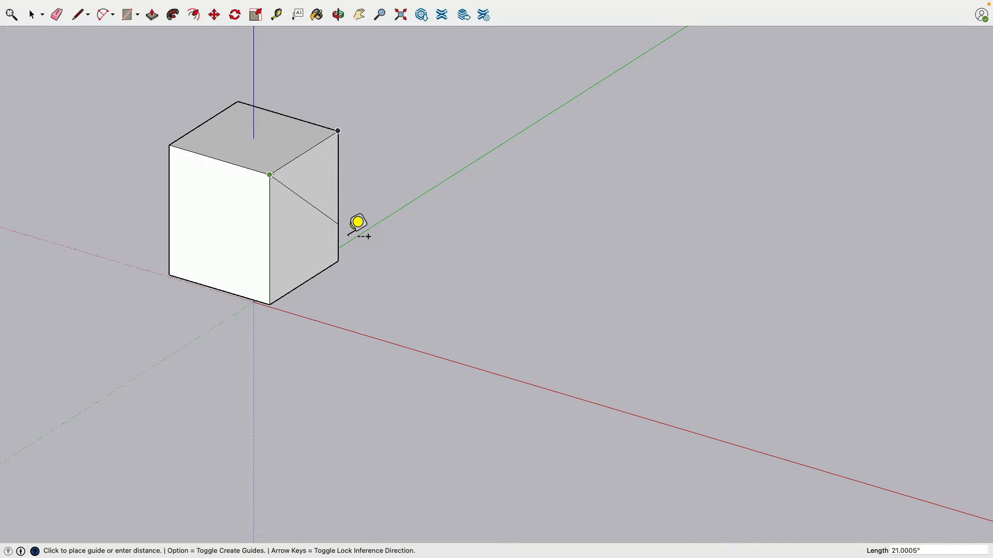
key("Escape")
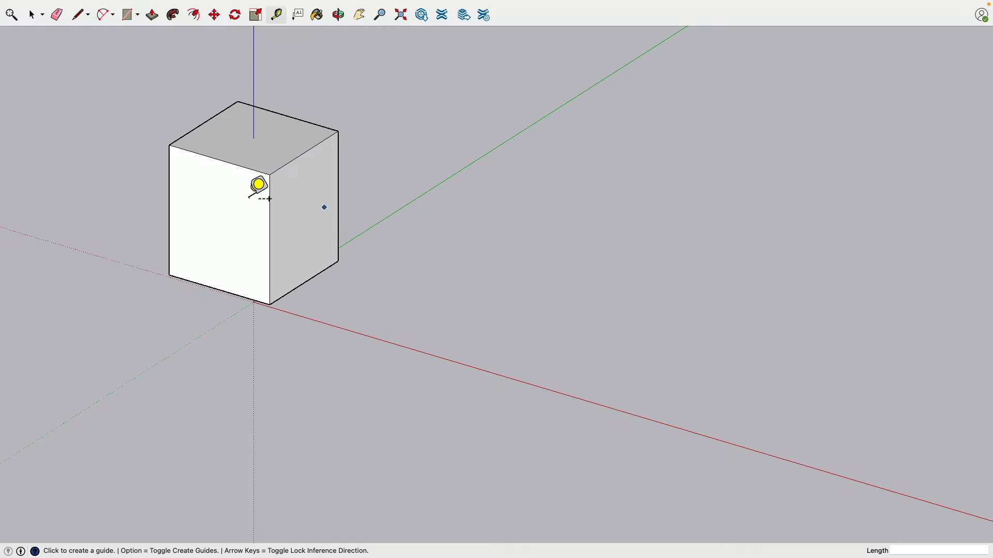
Step: Offset the edges of the box's front face 0.5" inward to outline the cabinet frame
left_click(31, 14)
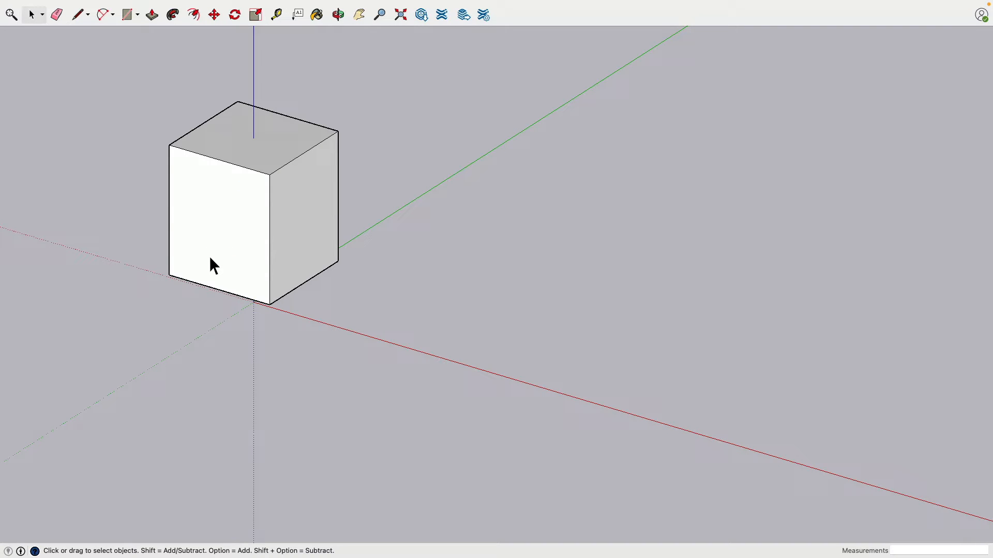
middle_click_drag(208, 195, 160, 186, "shift")
left_click(228, 199)
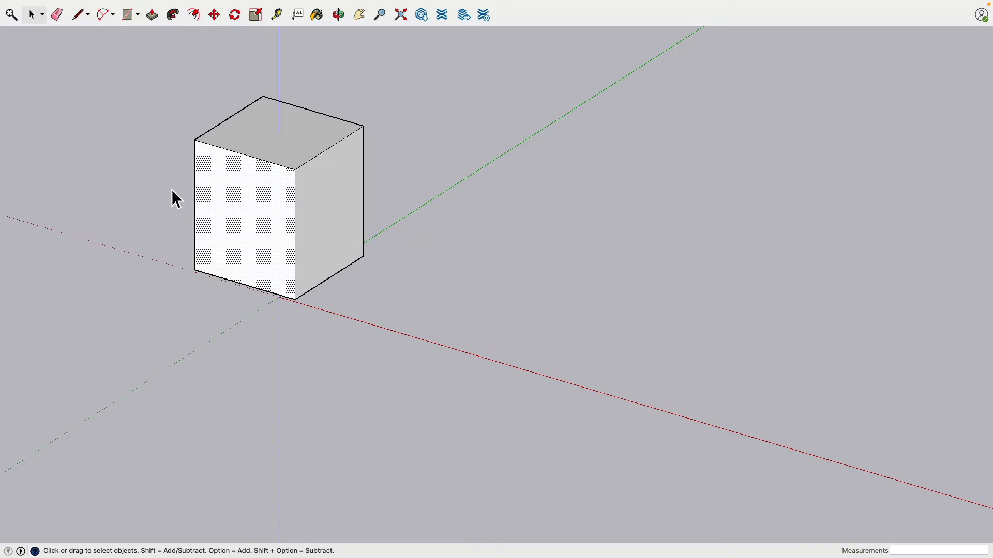
left_click(196, 17)
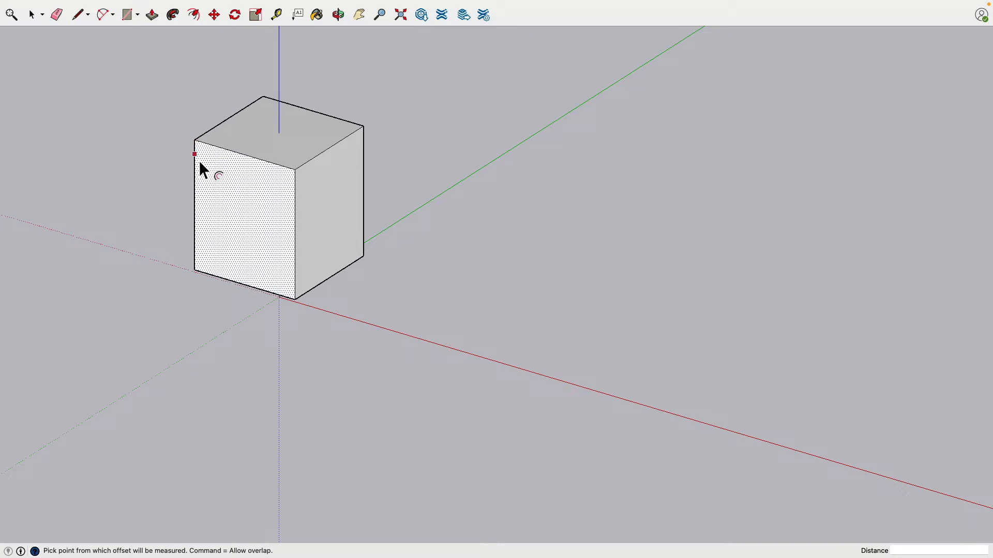
scroll(201, 155, "down", 2)
scroll(201, 156, "up", 6)
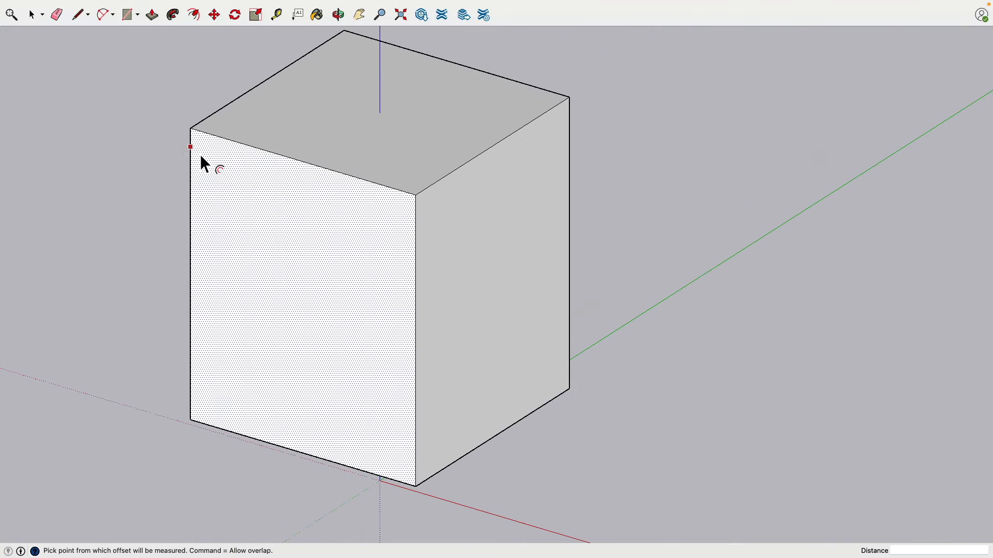
mouse_move(225, 169)
middle_mouse_down("shift")
mouse_move(259, 166)
mouse_move(265, 179)
mouse_move(232, 206)
mouse_move(275, 177)
mouse_move(213, 170)
middle_mouse_up("shift")
left_click(204, 152)
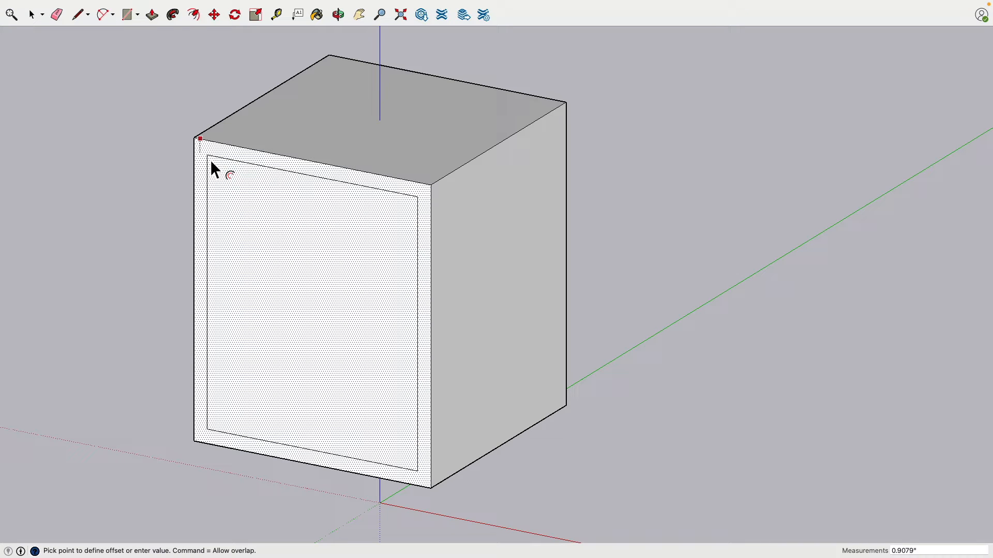
type(".5")
key("Return")
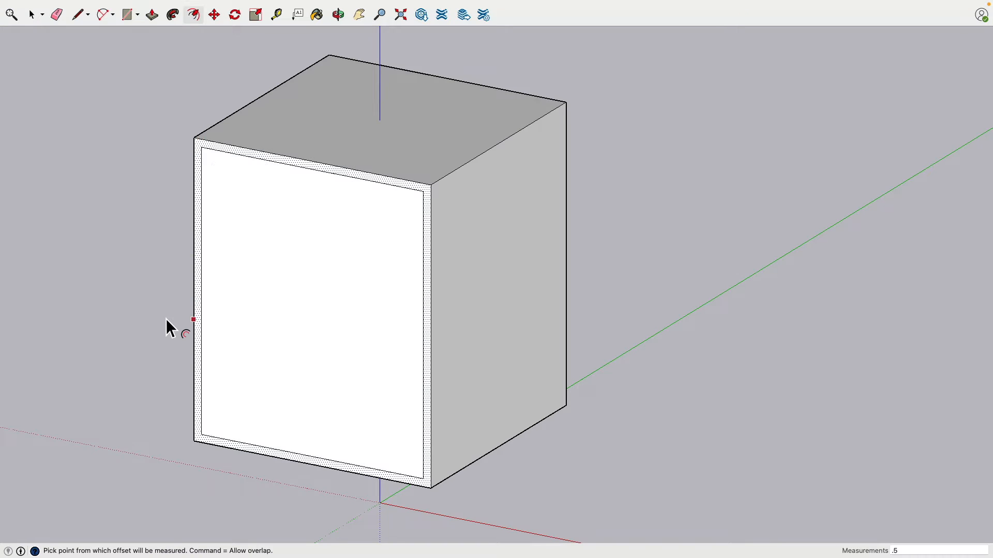
Step: Place horizontal Tape Measure guides 5" below the inner front rectangle's top edge and 0.5" below that first guide
left_click(277, 15)
left_click(247, 164)
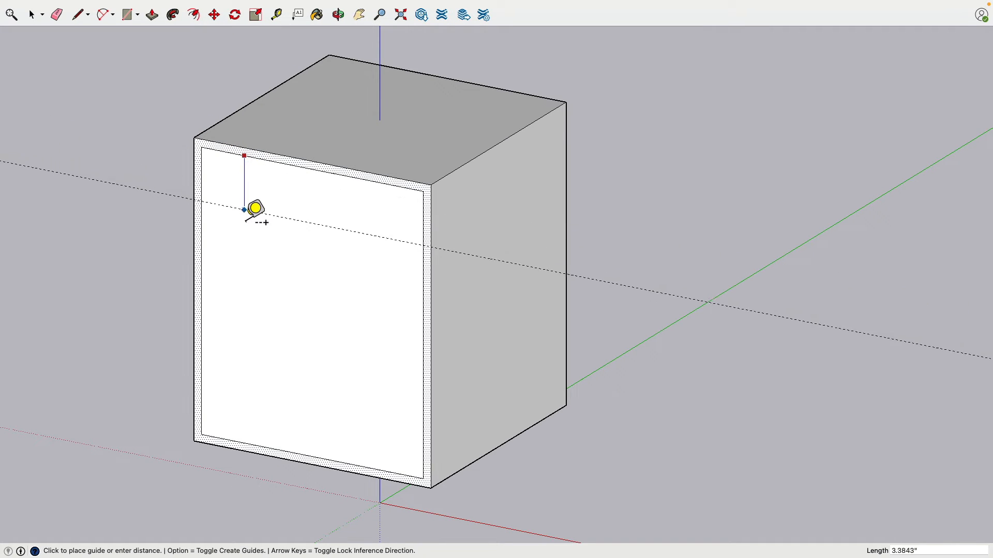
key("Return")
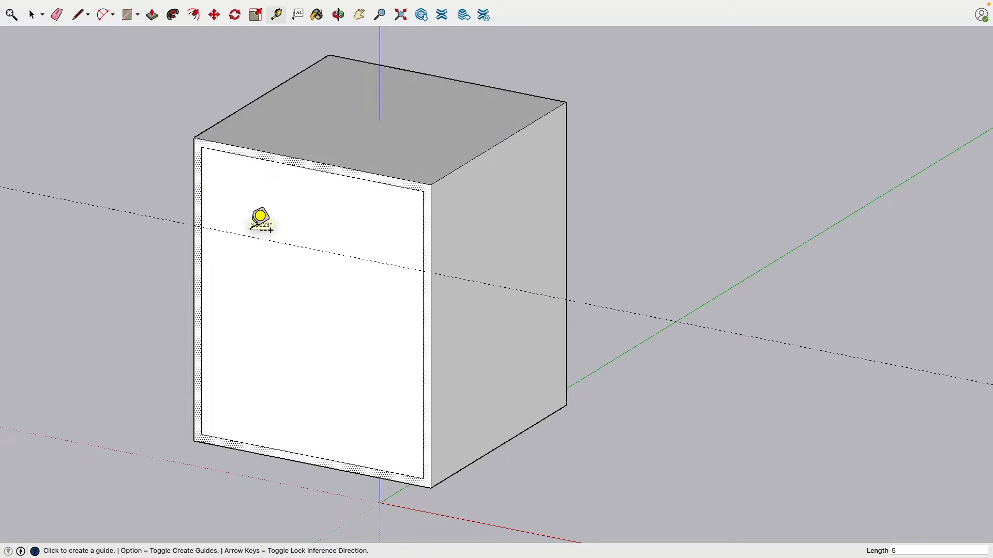
left_click(248, 236)
type(".")
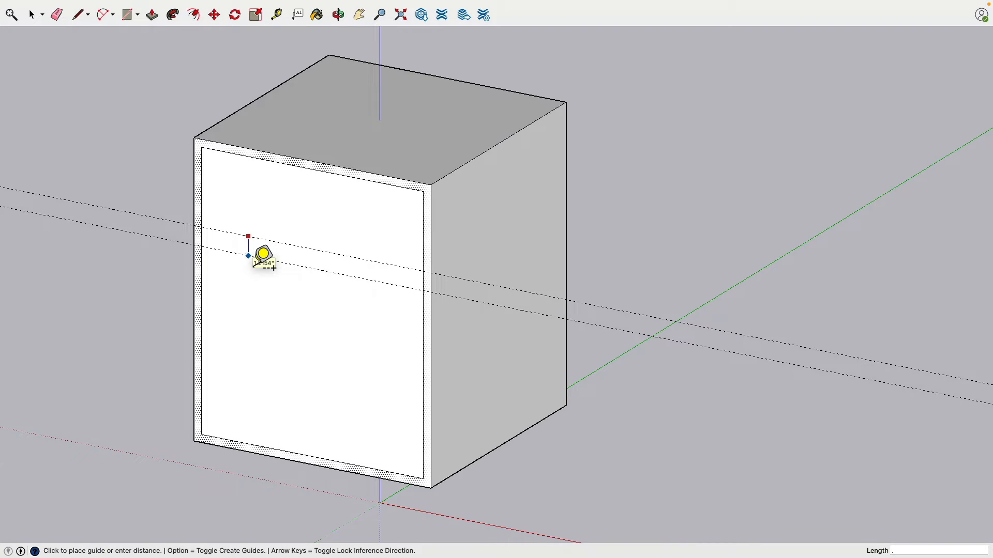
type("5")
key("Return")
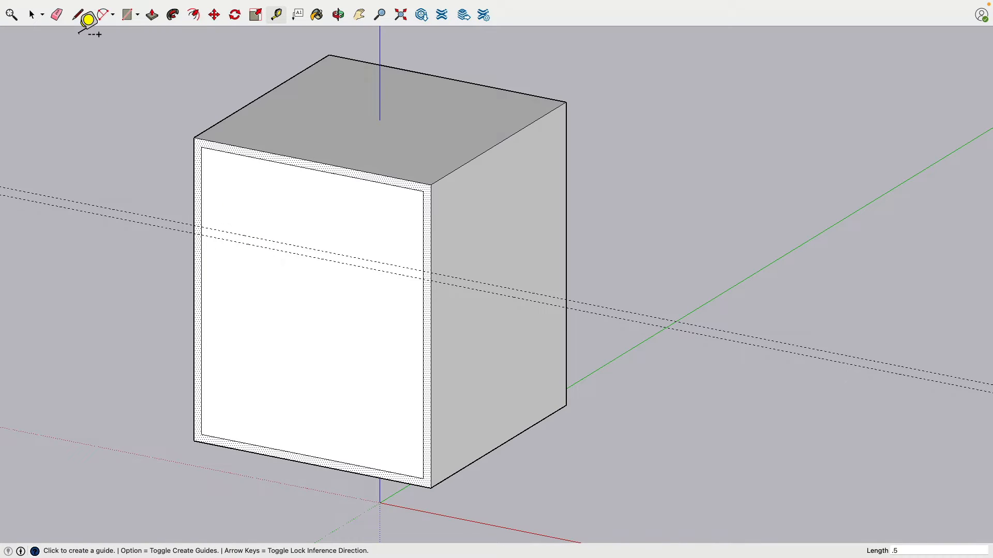
Step: Draw two lines along the guides across the inner front face to outline the shelf between its side edges
left_click(82, 16)
scroll(183, 233, "down", 5)
scroll(197, 235, "up", 7)
left_click(192, 238)
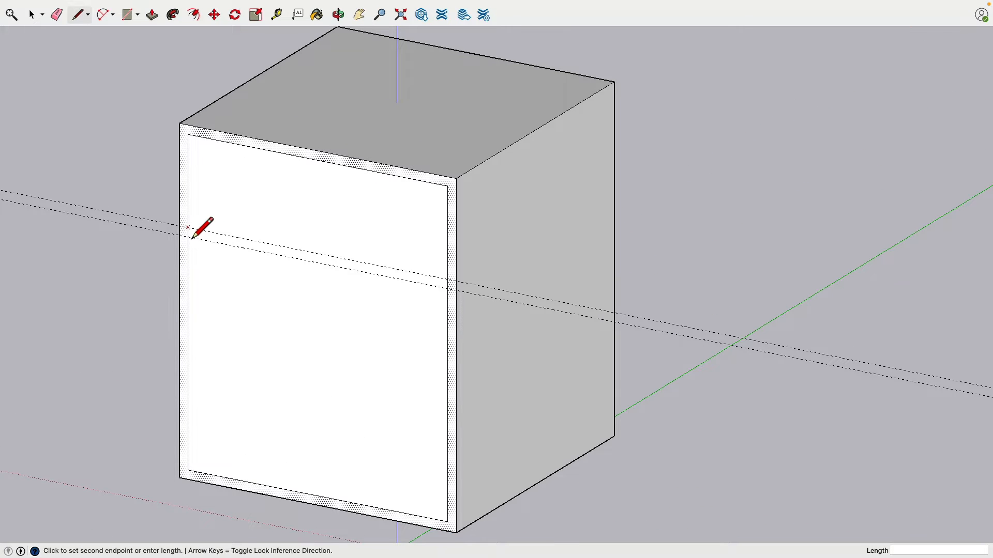
left_click(448, 287)
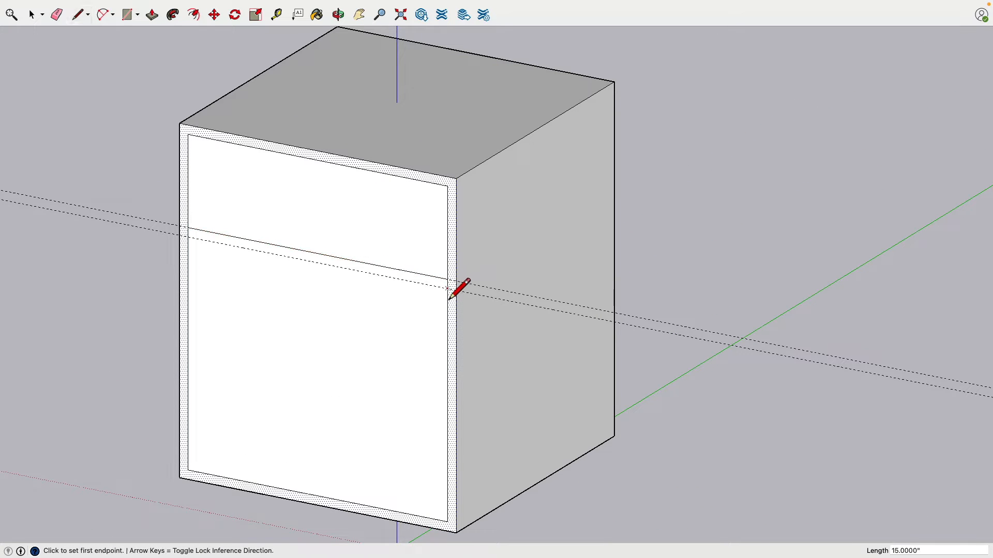
left_click(447, 288)
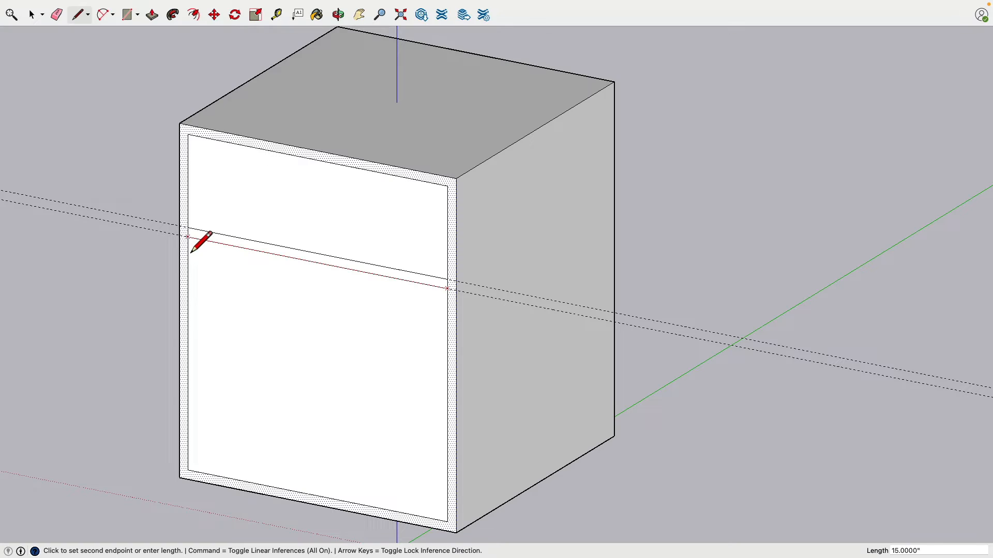
left_click(189, 238)
Step: Push the lower front panel 16" back through the box to cut the open compartment
left_click(32, 15)
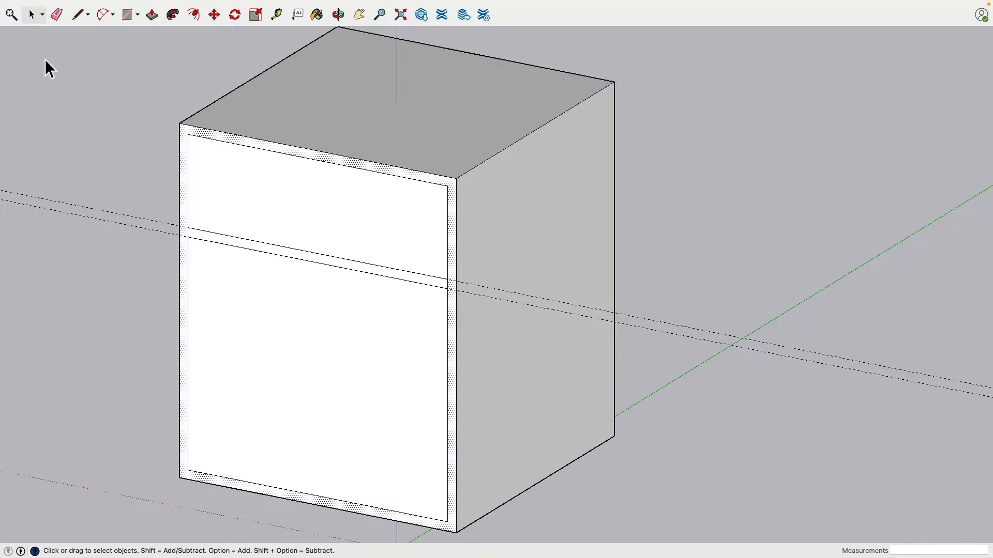
left_click(193, 342)
scroll(191, 339, "up", 3)
scroll(135, 337, "down", 3)
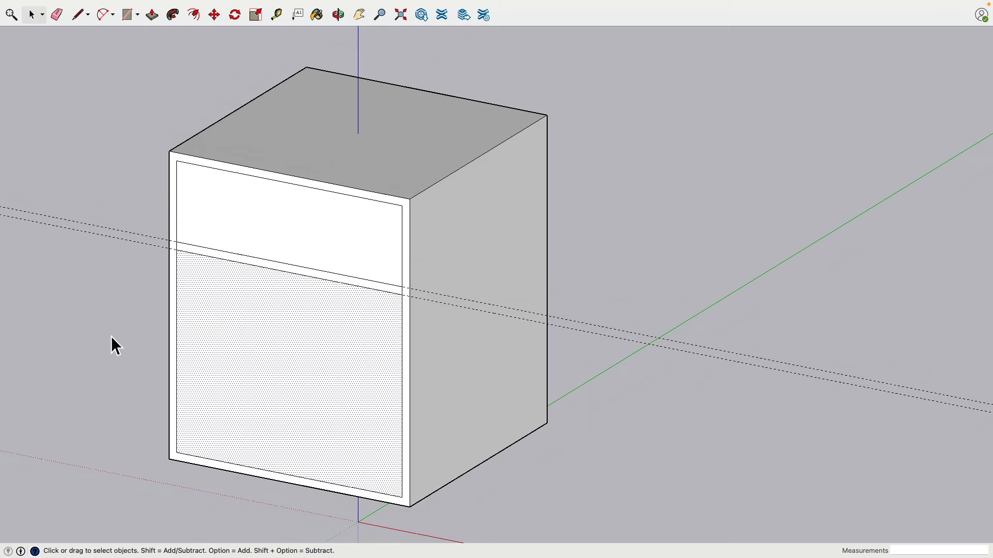
scroll(111, 336, "down", 2)
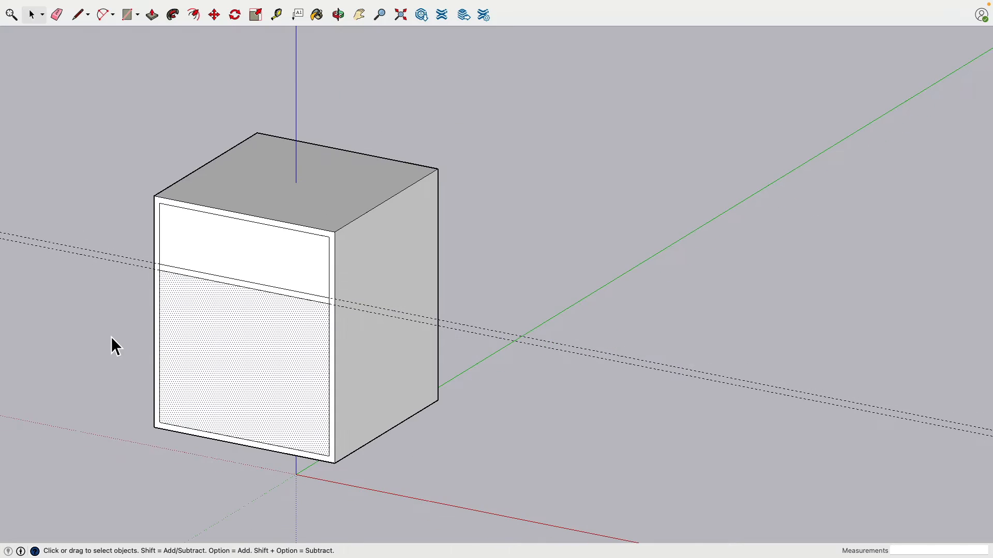
left_click(152, 16)
left_click(236, 374)
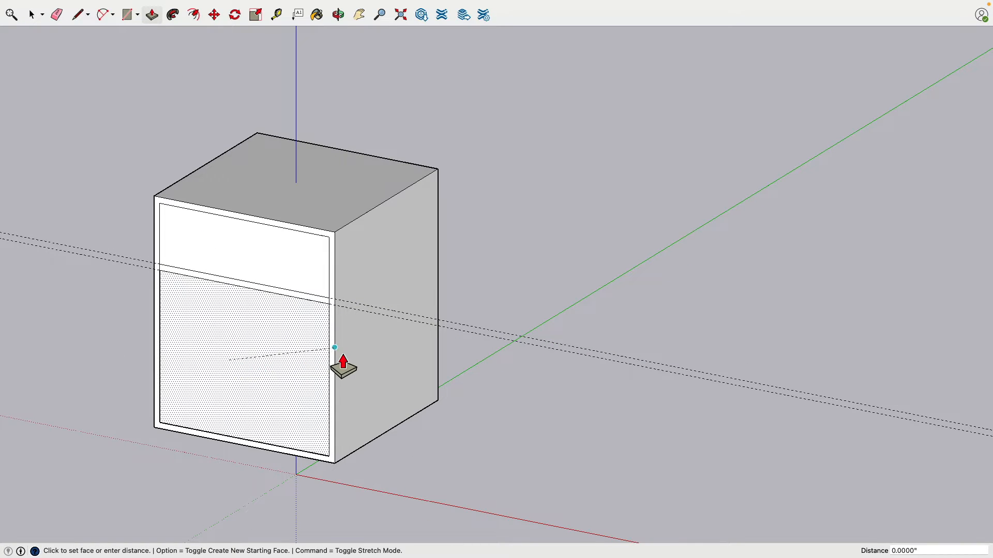
left_click(445, 380)
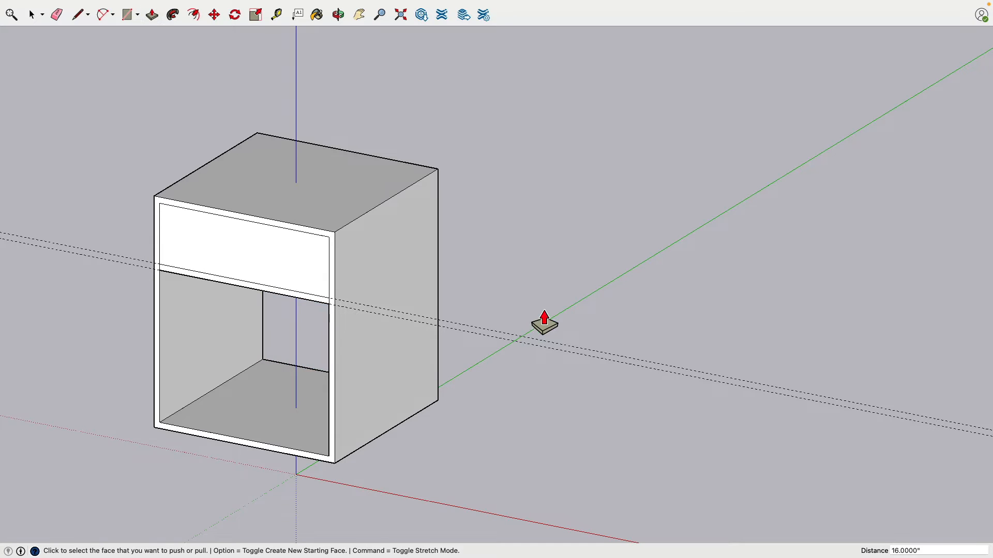
Step: Push the upper front panel 15.5" inward to hollow the drawer opening, leaving a back panel
middle_click_drag(543, 324, 499, 280)
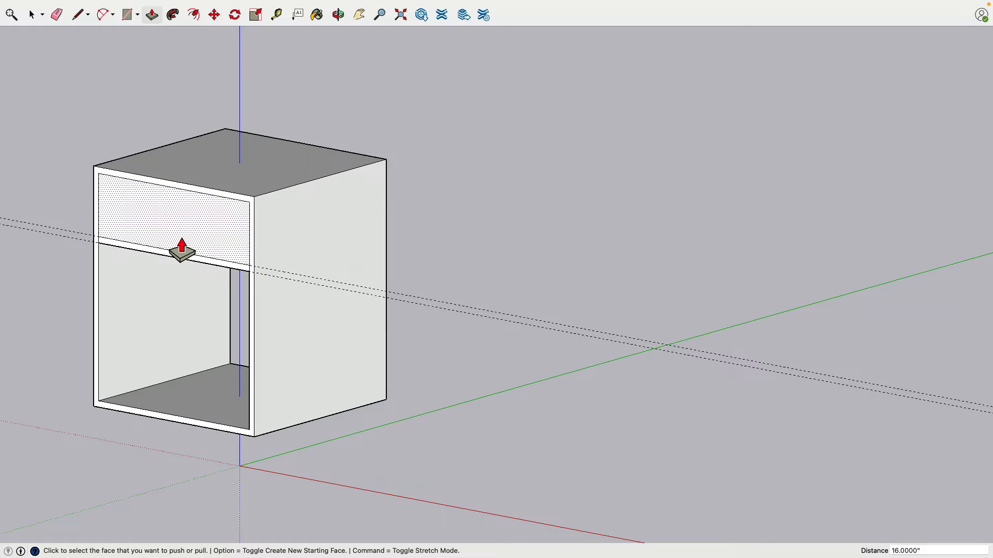
left_click(129, 248)
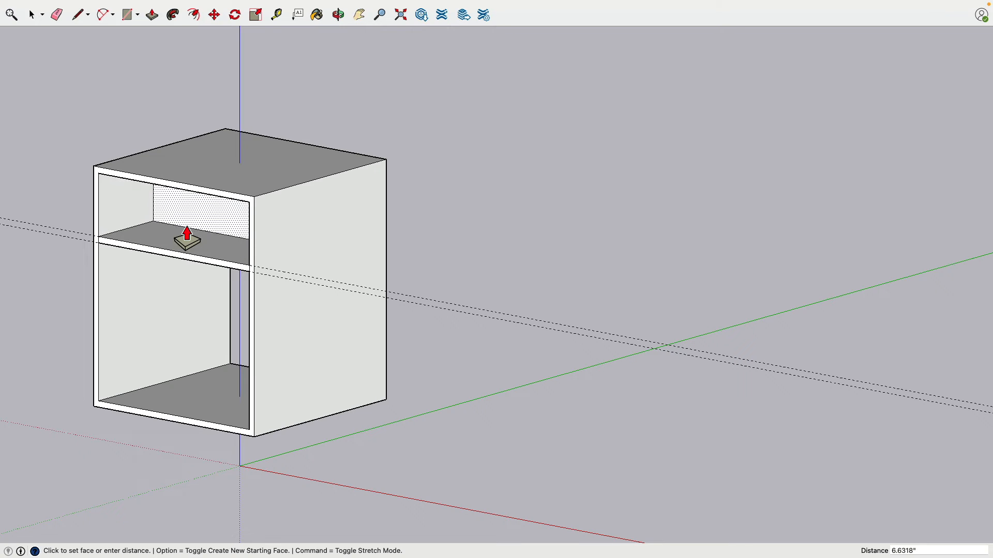
type("15.")
key("Return")
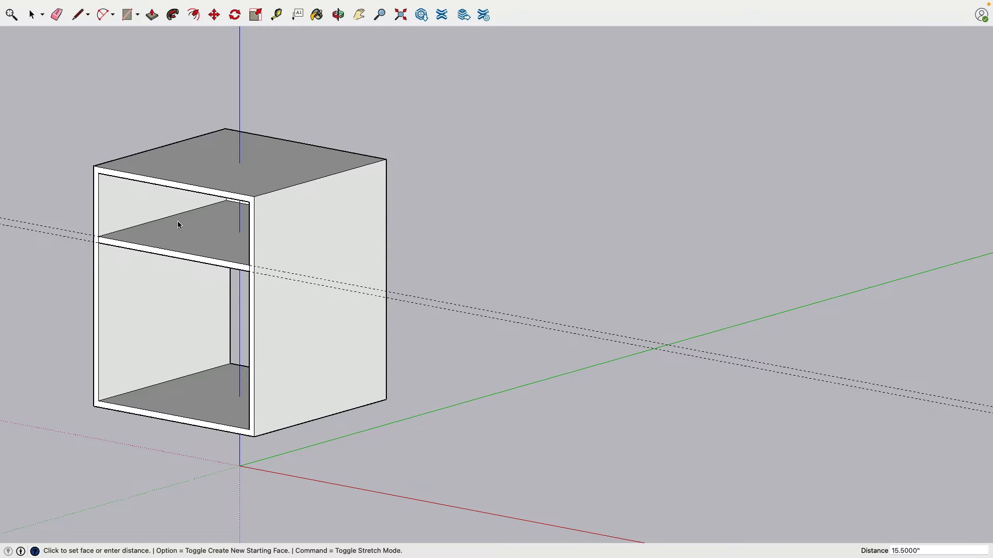
Step: Erase both horizontal guide lines running across the cabinet at the shelf
middle_click_drag(437, 251, 641, 236)
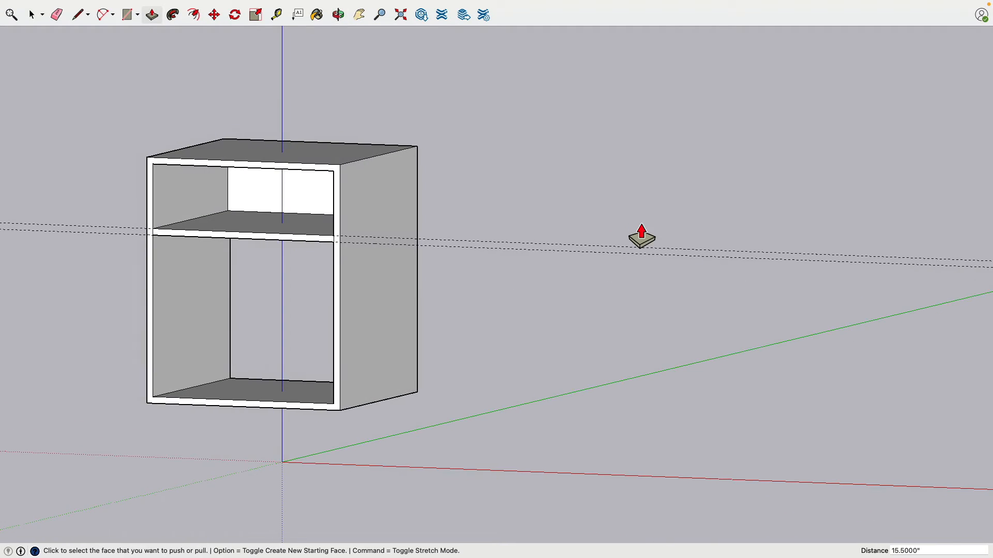
left_click(57, 15)
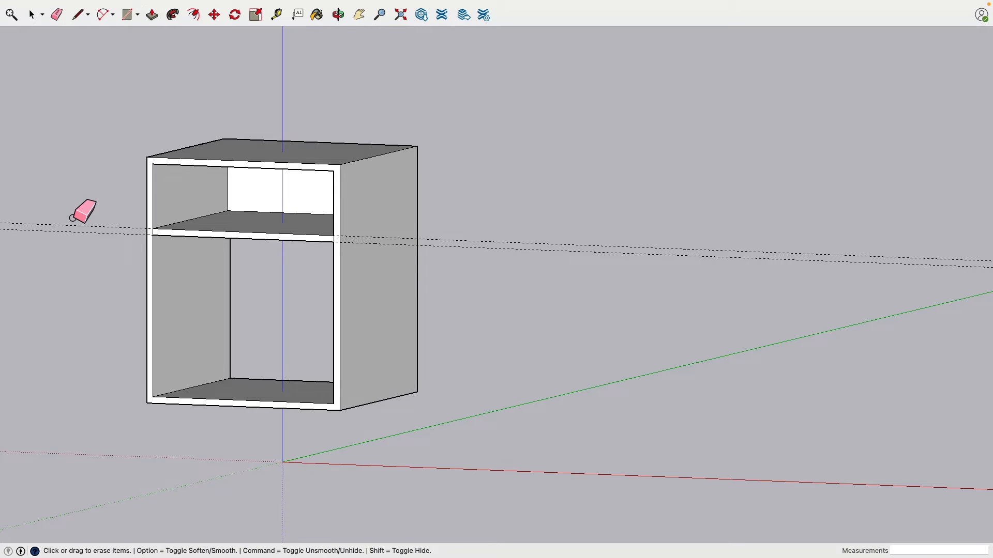
left_click_drag(75, 220, 78, 310)
scroll(116, 280, "down", 3)
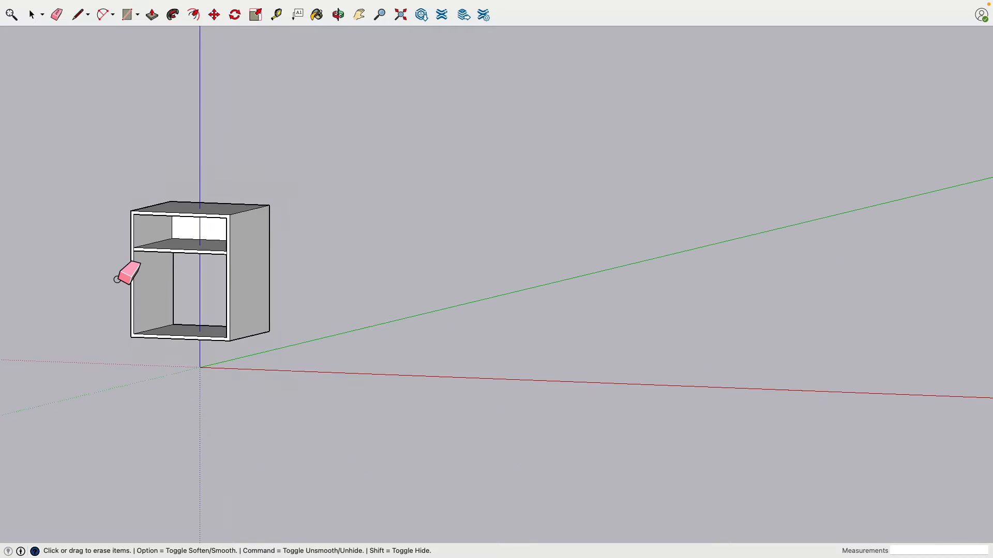
scroll(125, 277, "up", 10)
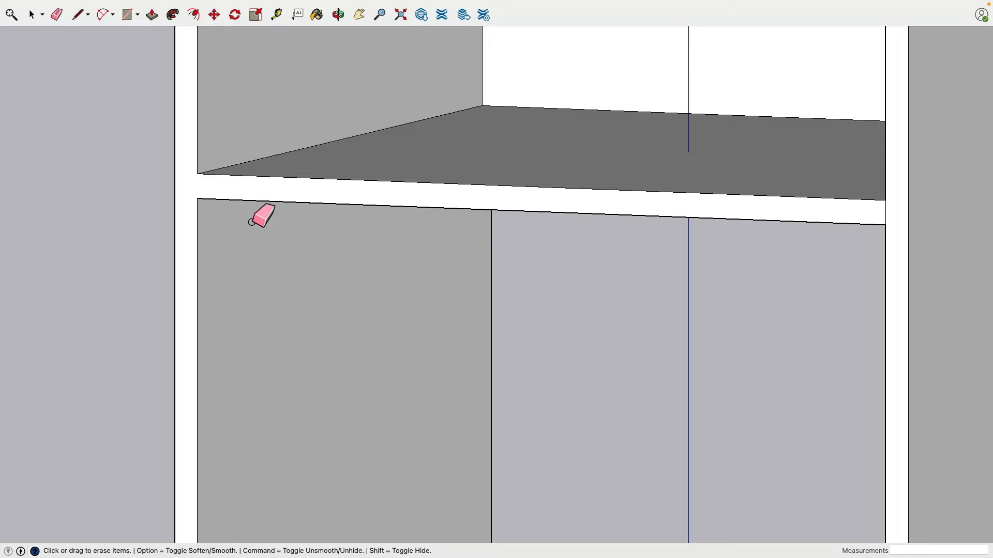
scroll(653, 250, "down", 5)
scroll(641, 230, "up", 3)
scroll(624, 237, "up", 1)
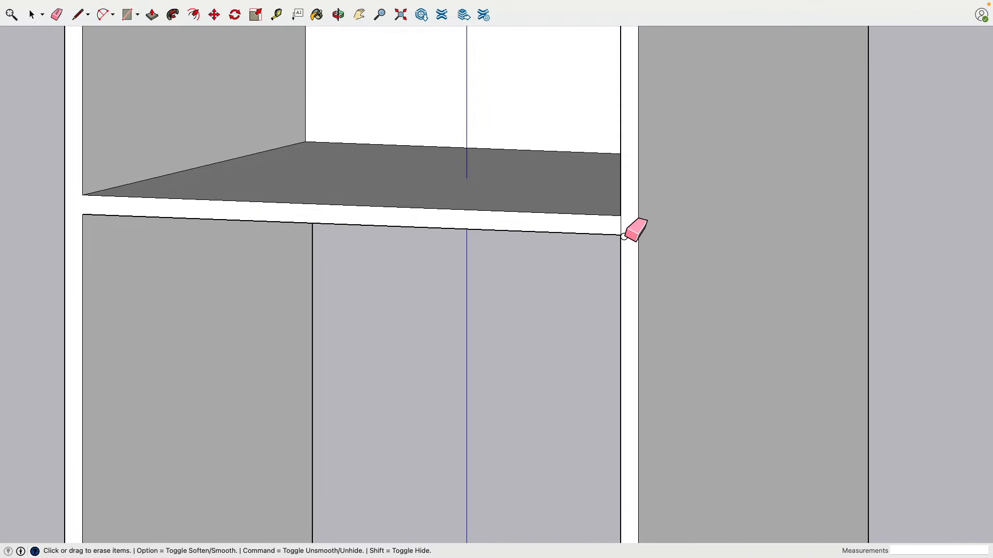
scroll(625, 238, "down", 5)
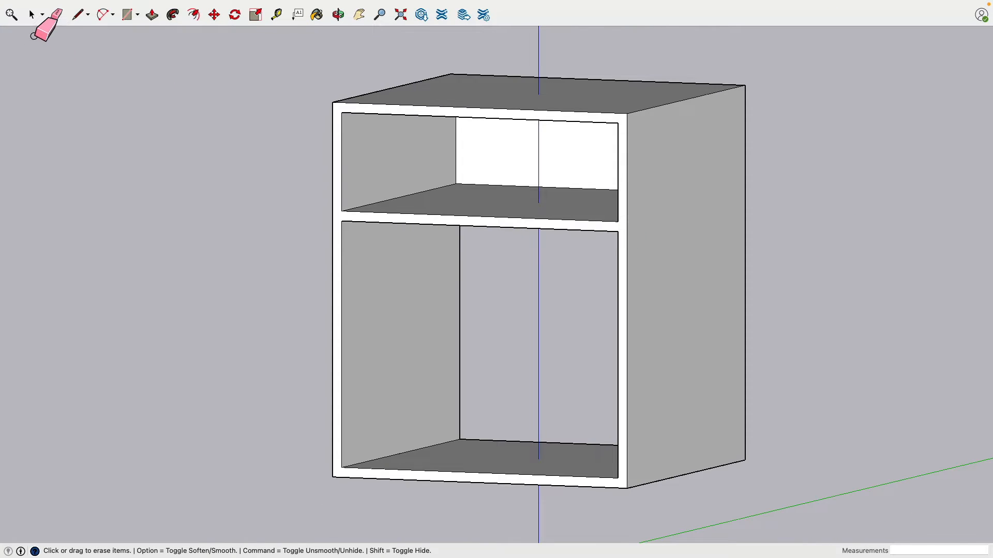
Step: Select all connected geometry of the cabinet body and make it a group
left_click(32, 16)
scroll(140, 231, "up", 3)
scroll(139, 231, "down", 5)
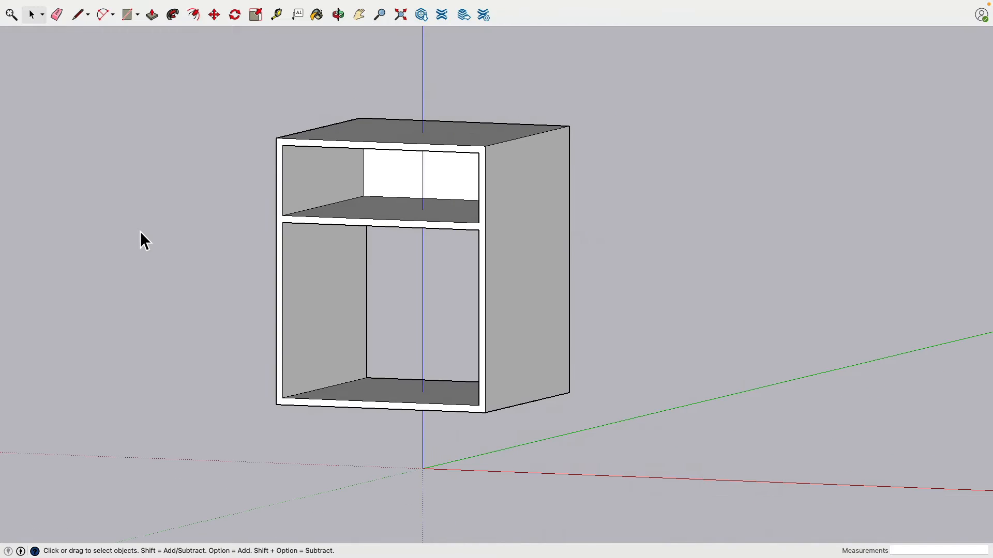
triple_click(330, 181)
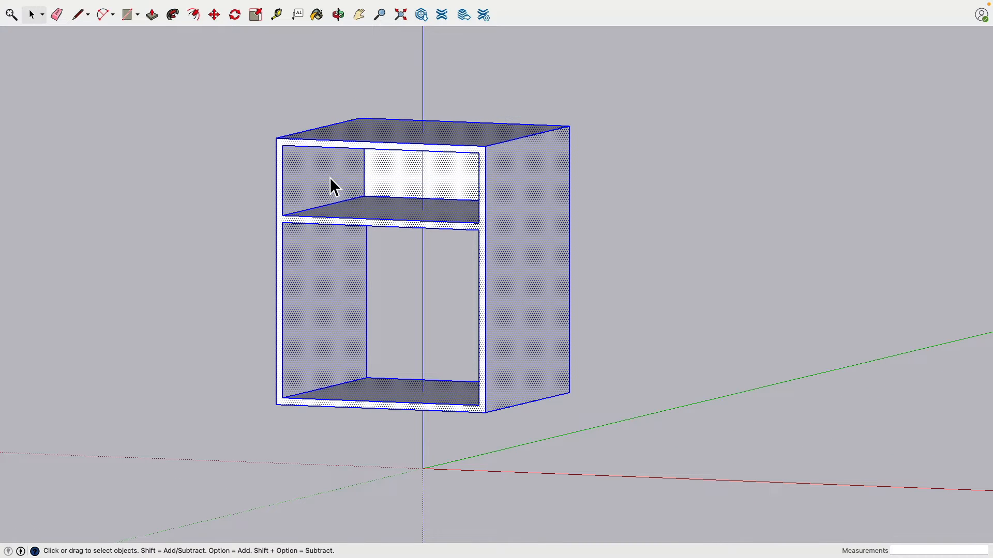
right_click(330, 177)
left_click(372, 262)
left_click(259, 210)
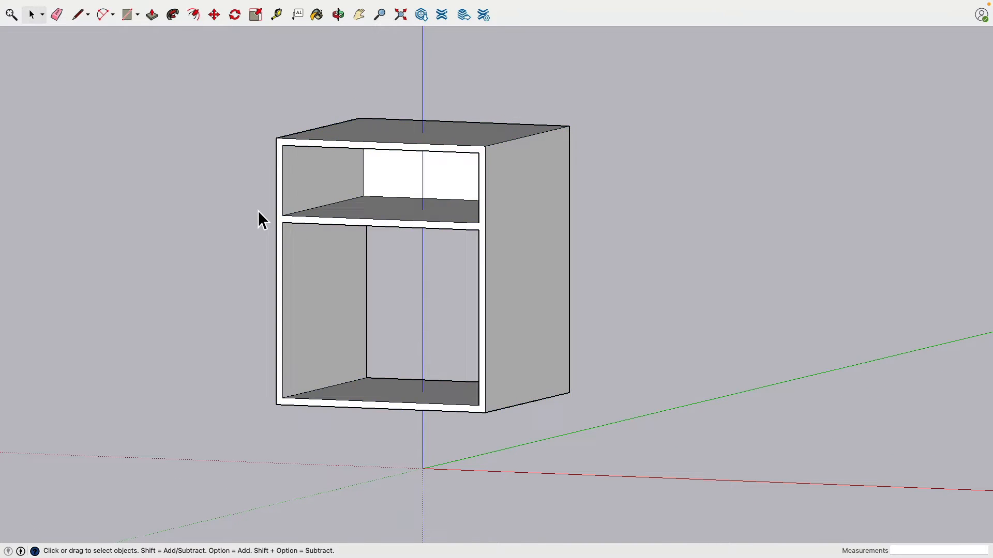
Step: Draw a rectangle across the upper front opening and extrude it 15.5" back to form a solid drawer block
left_click(129, 17)
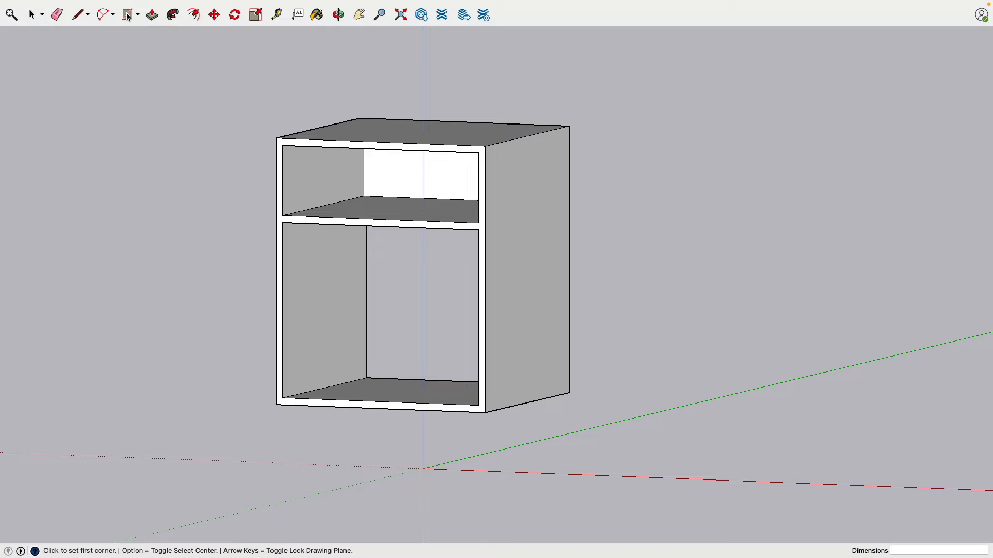
left_click(282, 146)
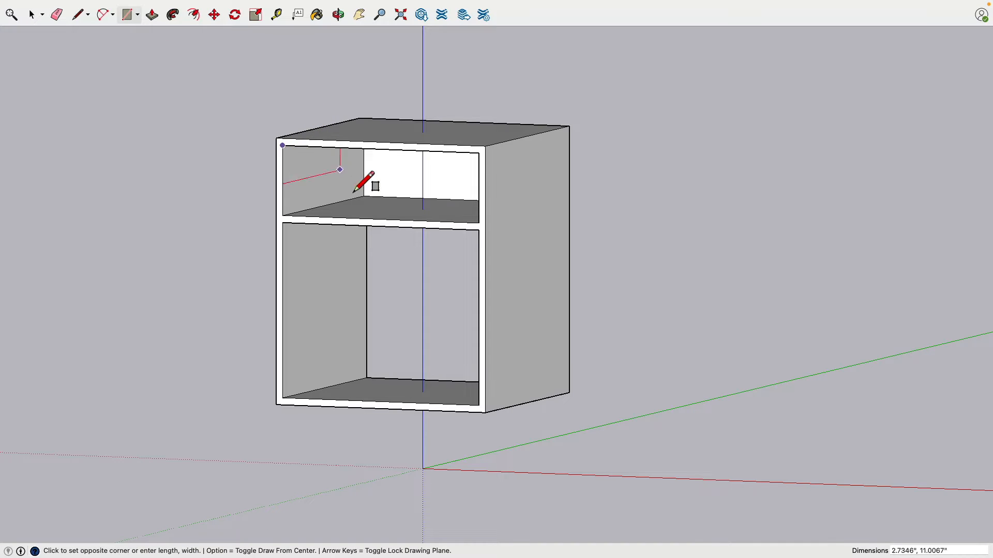
left_click(480, 236)
middle_click_drag(206, 133, 186, 85)
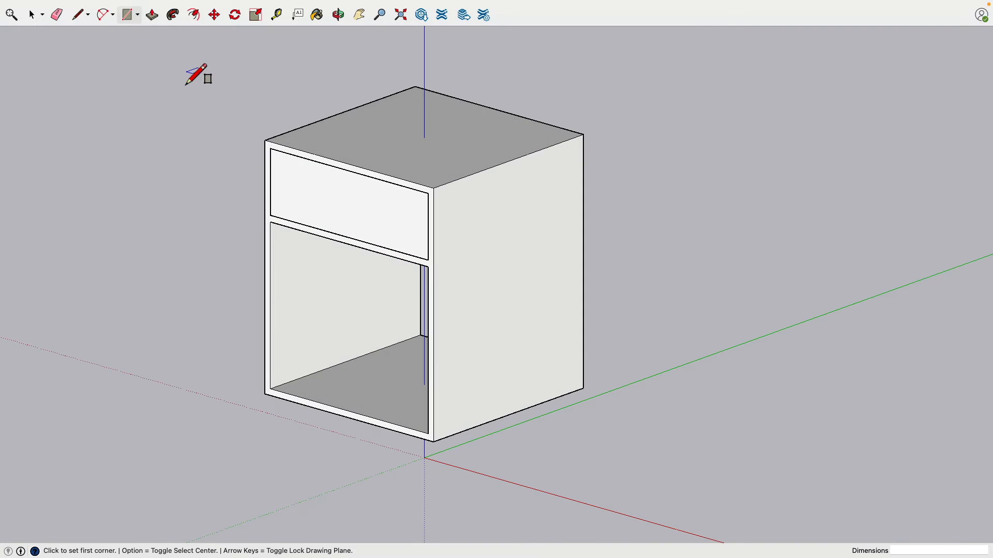
left_click(152, 15)
left_click(309, 214)
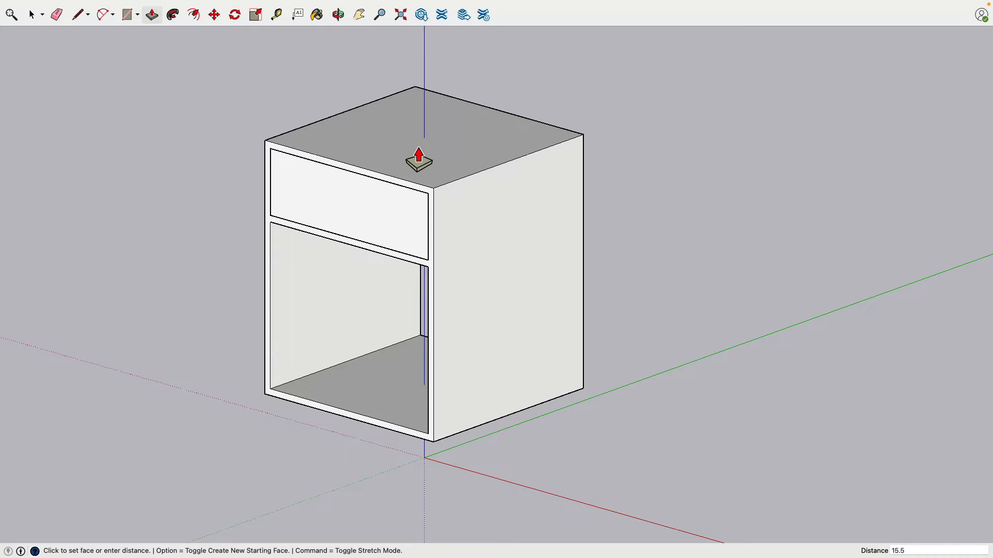
Step: Hide the cabinet group to isolate the drawer block
left_click(33, 15)
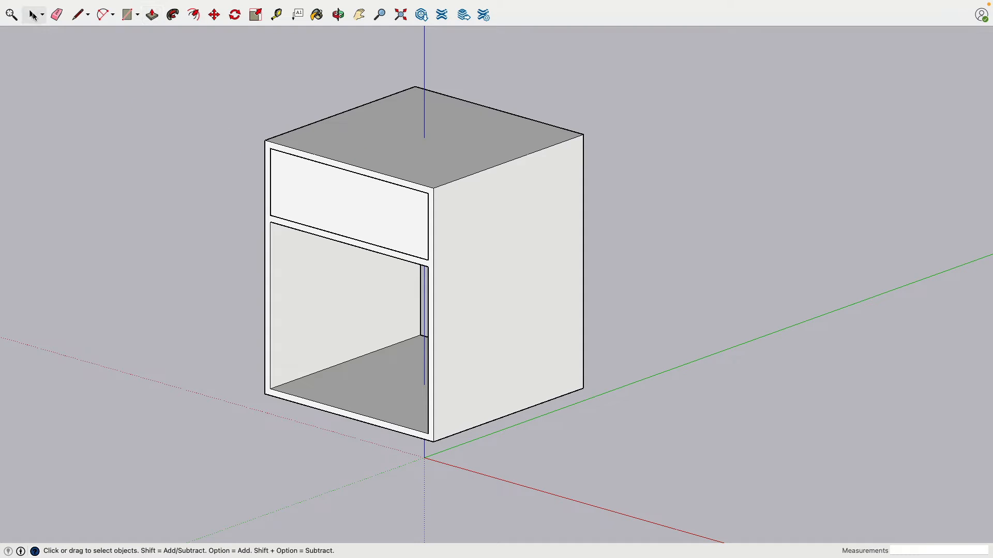
left_click(322, 151)
right_click(323, 150)
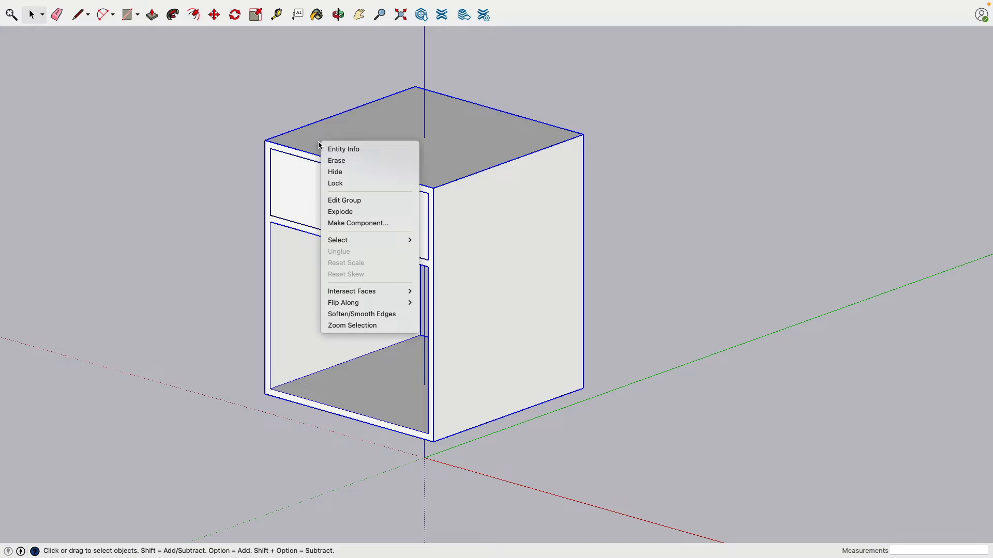
left_click(181, 137)
key("super+e")
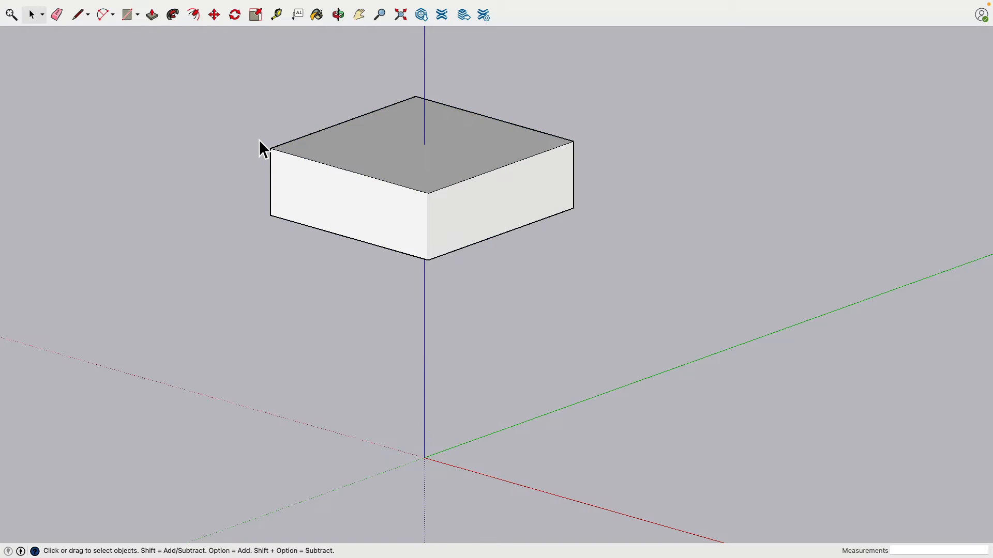
Step: Measure the drawer block's depth along its upper side edge
left_click(464, 183)
left_click(277, 15)
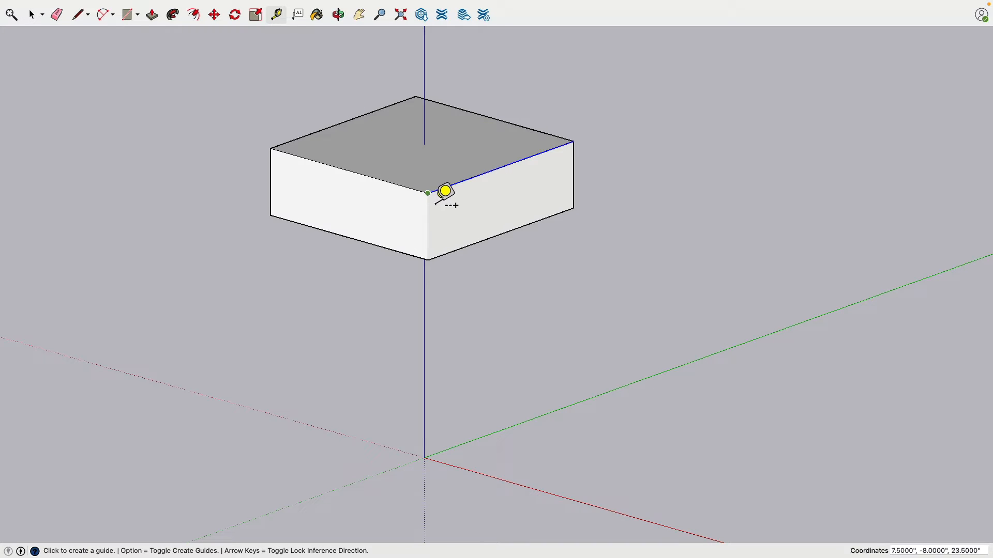
left_click(428, 194)
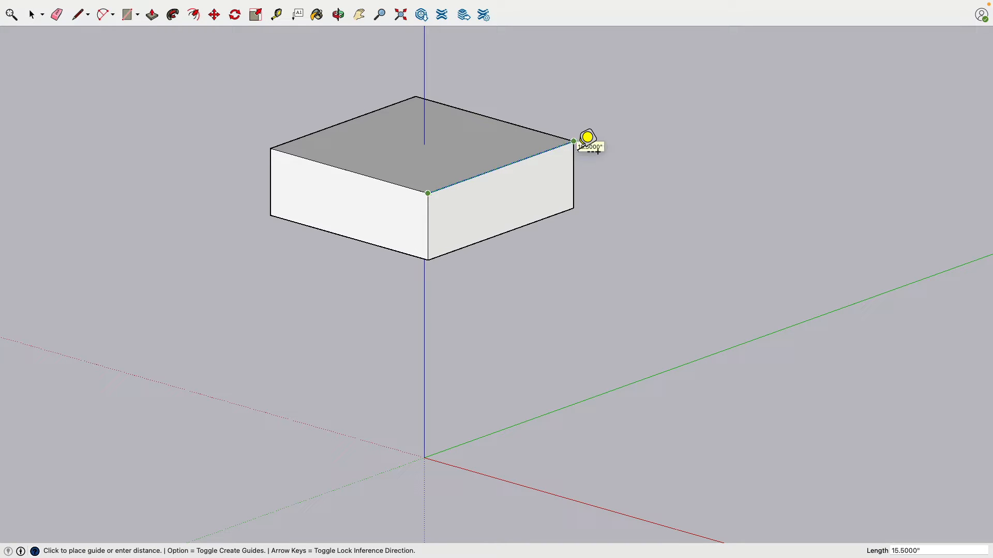
left_click(573, 141)
Step: Select the whole cabinet group and hide it so that only the drawer block is left to edit
left_click(32, 15)
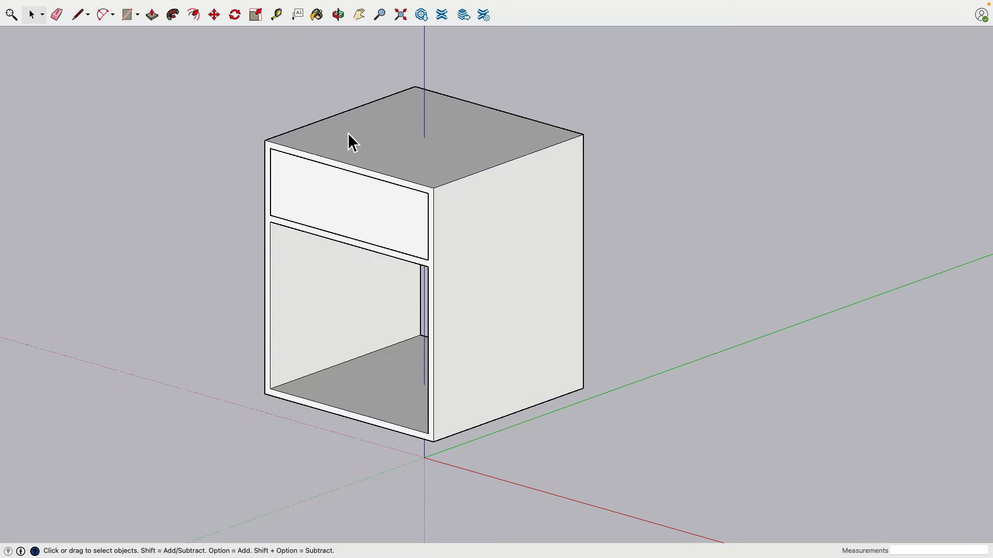
left_click(348, 134)
right_click(347, 134)
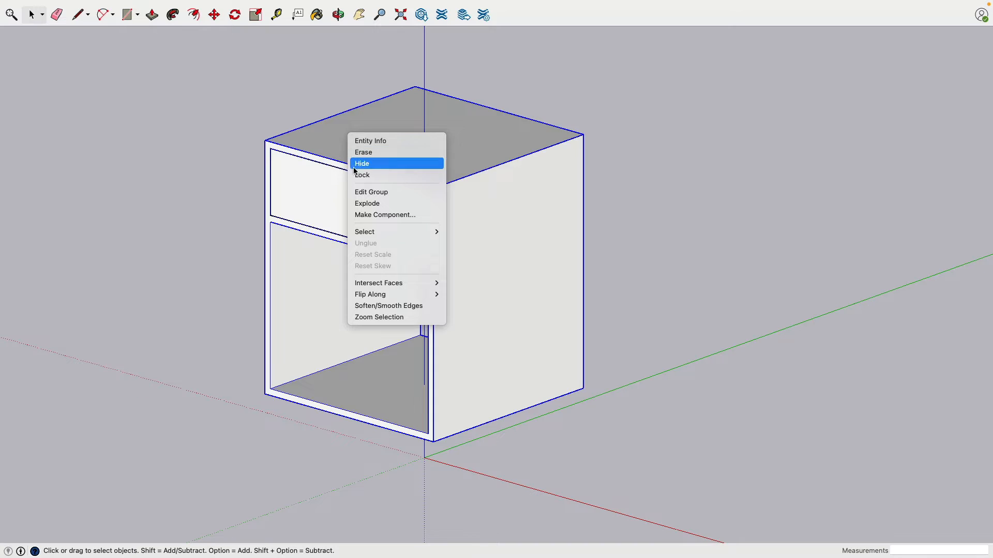
left_click(362, 164)
Step: Offset the outline of the drawer block's top face 0.5" inward for the wall thickness
middle_click_drag(268, 202, 372, 216)
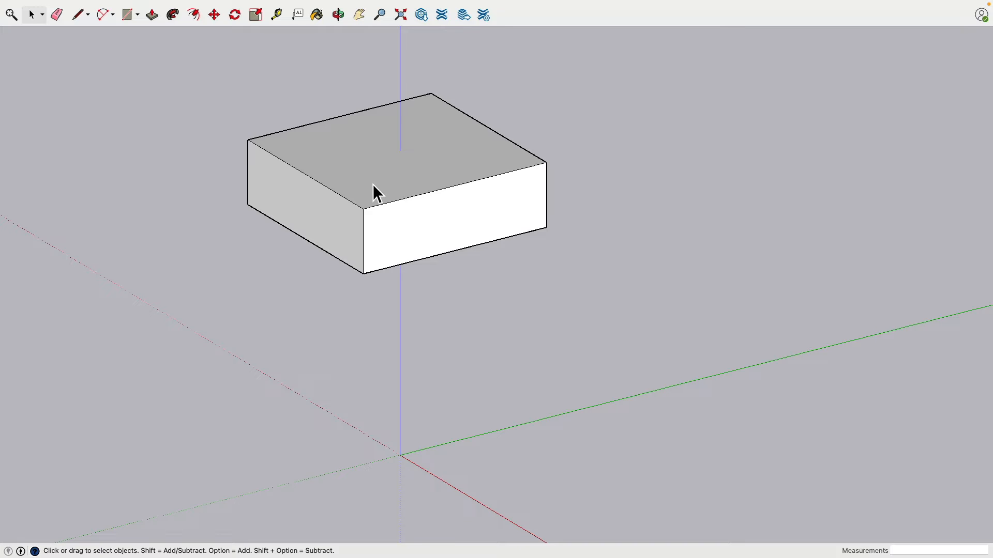
left_click(355, 157)
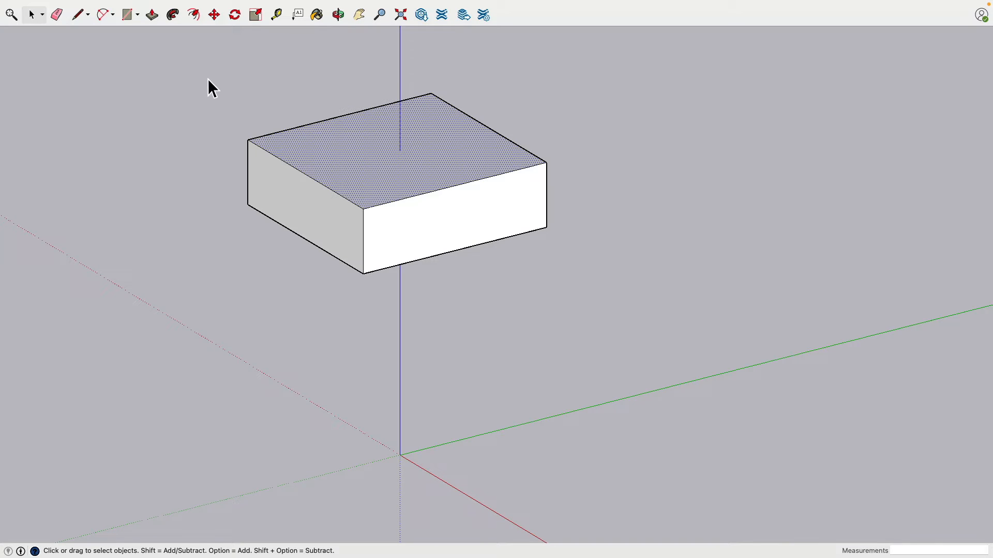
left_click(194, 14)
left_click(300, 132)
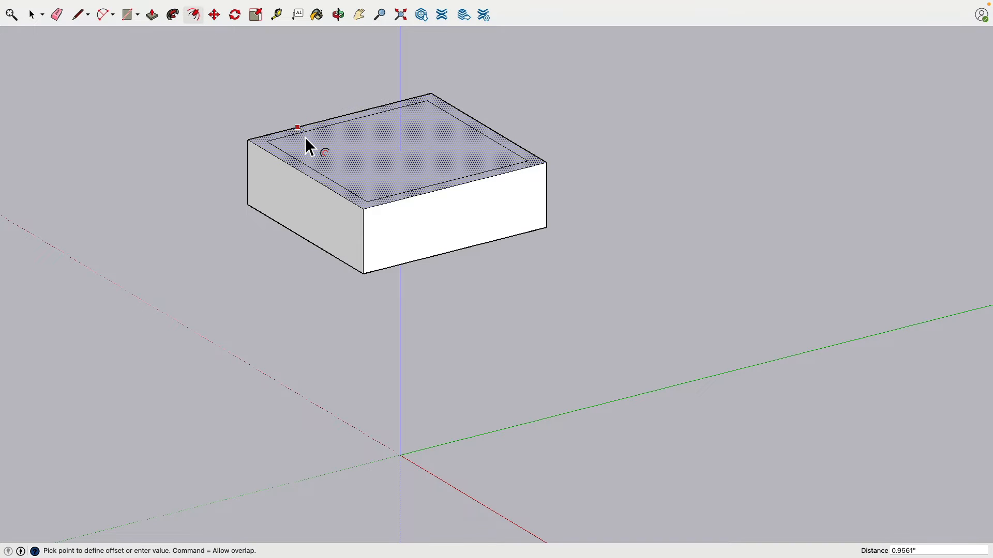
type(".5")
key("Return")
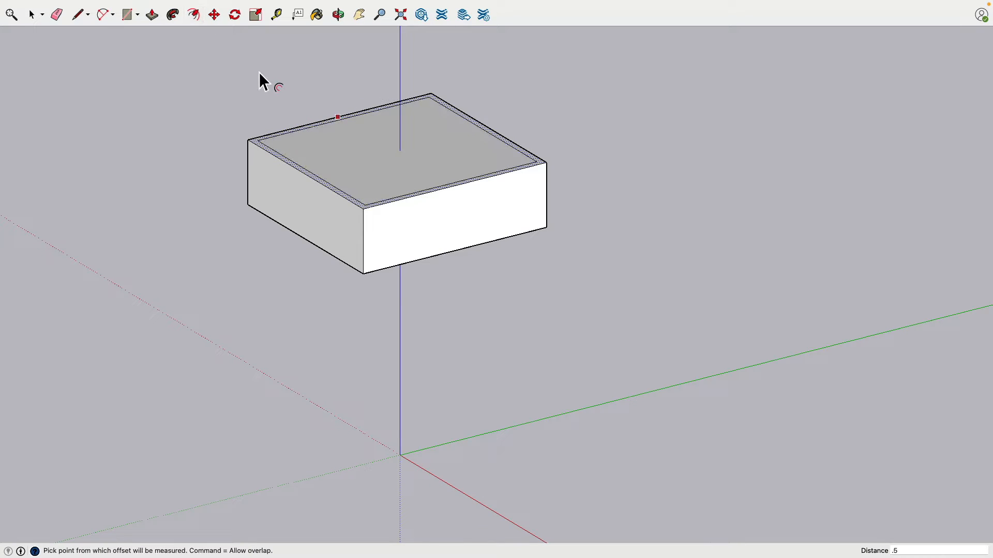
Step: Measure the drawer block's height along its vertical corner edge
left_click(277, 14)
left_click(365, 208)
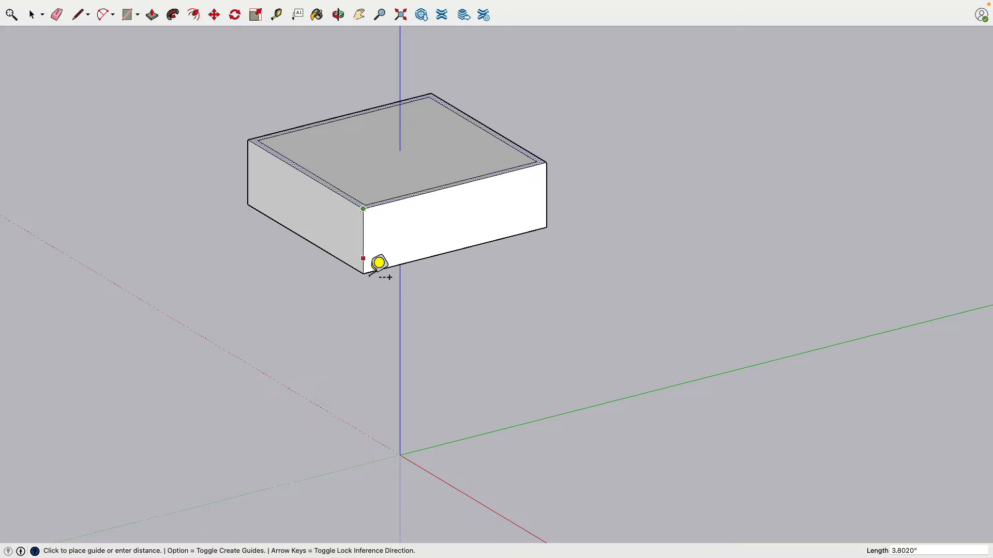
left_click(363, 273)
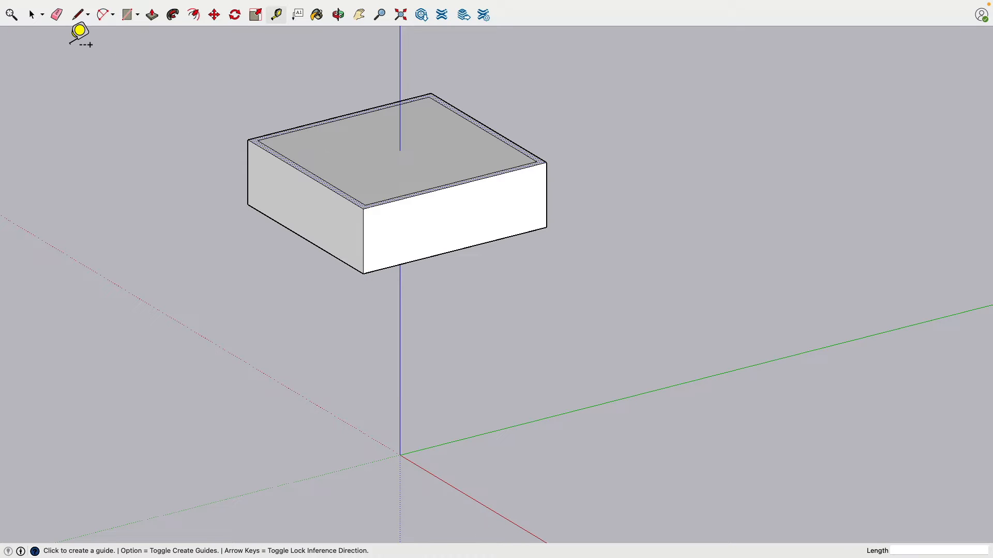
Step: Try to push the inner top face of the drawer block down 5.5", and undo it
left_click(31, 15)
left_click(264, 141)
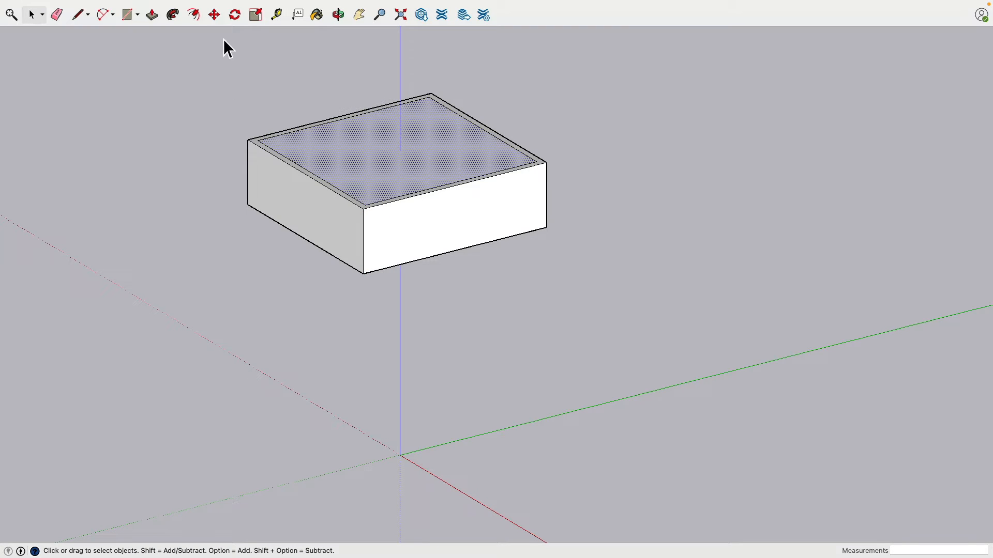
left_click(152, 15)
left_click(382, 161)
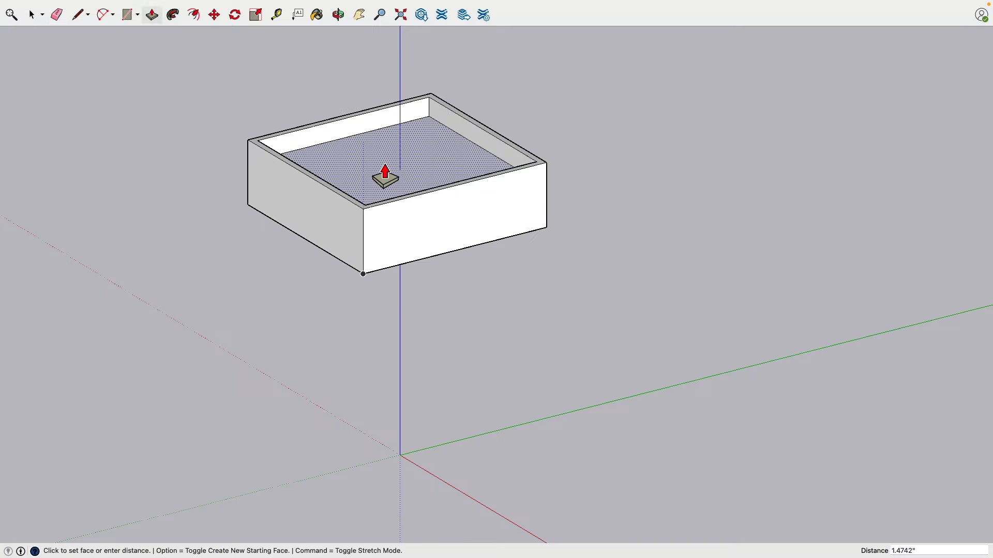
type("5.5")
key("Return")
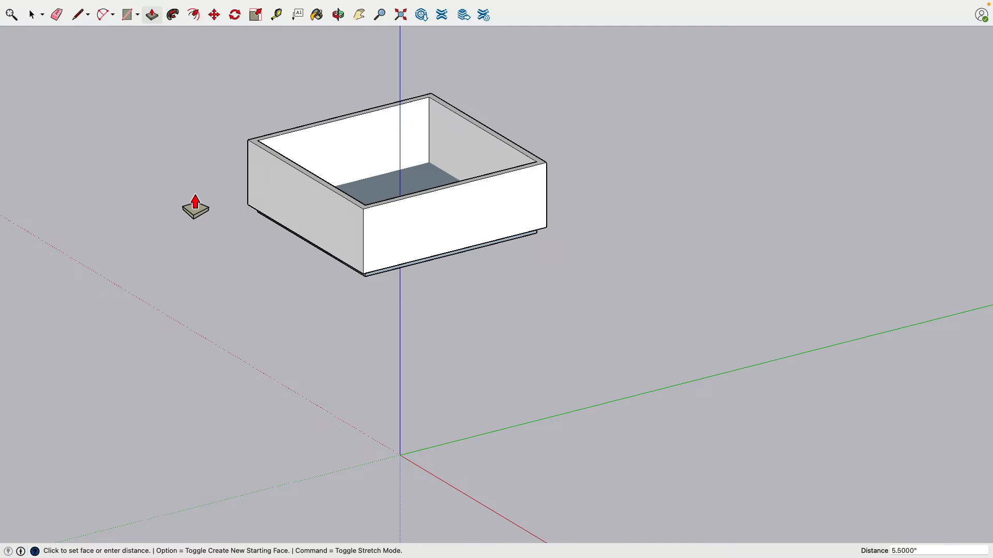
key("super+z")
Step: Push the inner top face down 4.5" to hollow out the drawer and leave a bottom panel
left_click(354, 166)
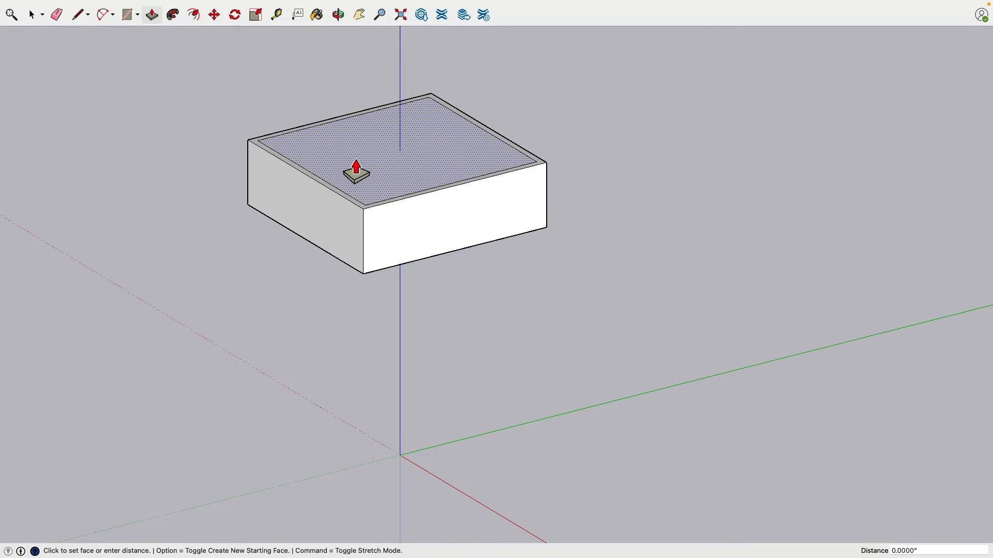
type("4.5")
key("Return")
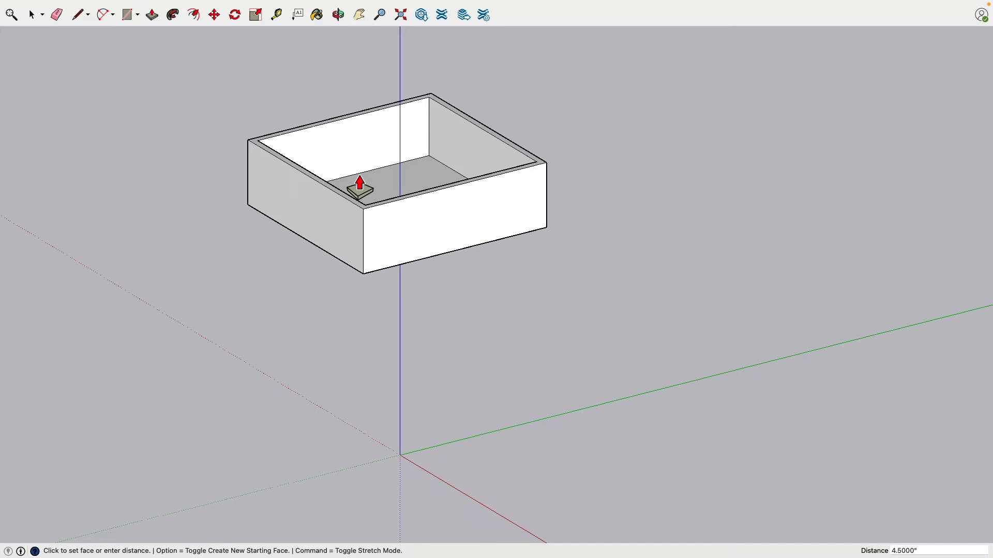
Step: Try to draw a 1" line down the drawer front from the midpoint of its top edge
scroll(238, 155, "down", 2)
scroll(237, 155, "up", 3)
middle_click_drag(237, 155, 406, 170)
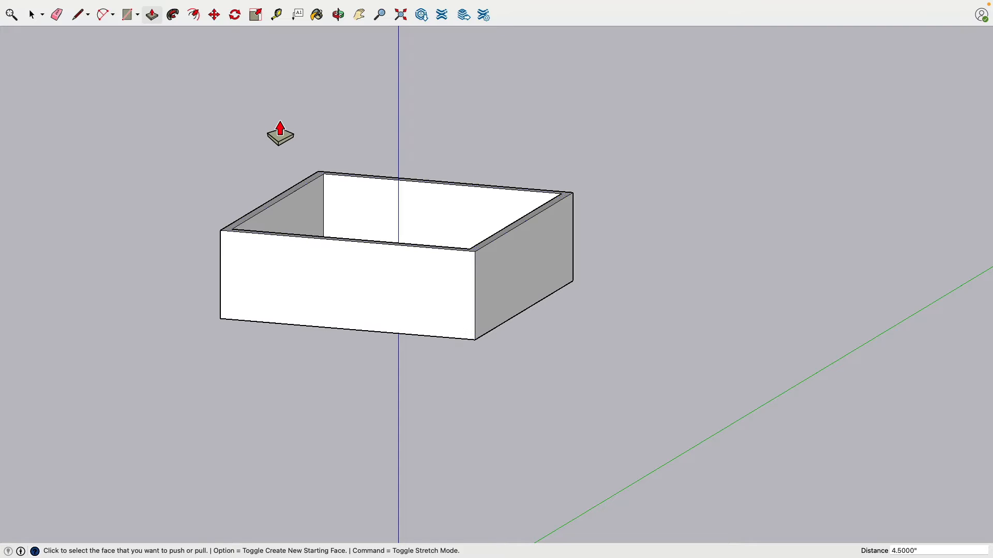
scroll(278, 133, "down", 2)
scroll(279, 133, "up", 3)
left_click(88, 18)
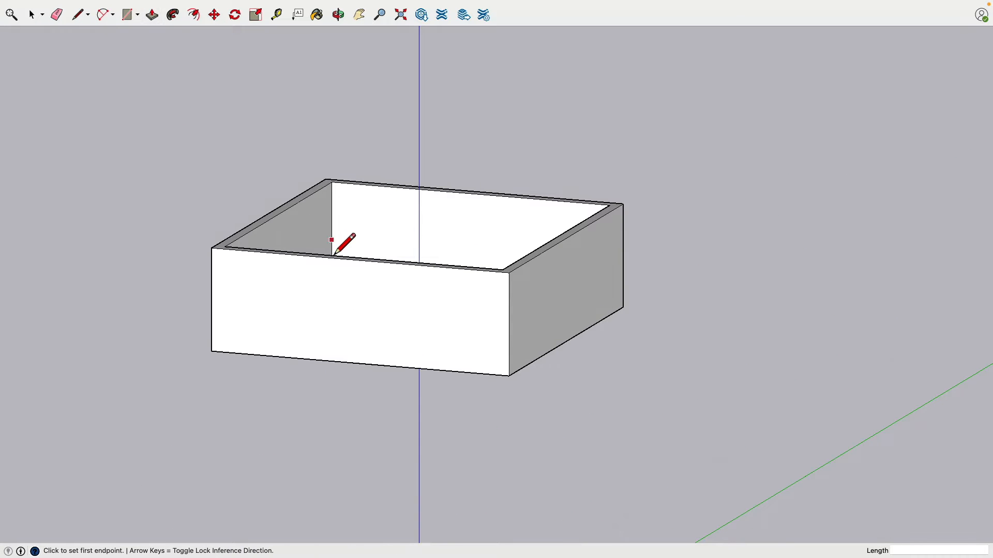
scroll(347, 243, "up", 3)
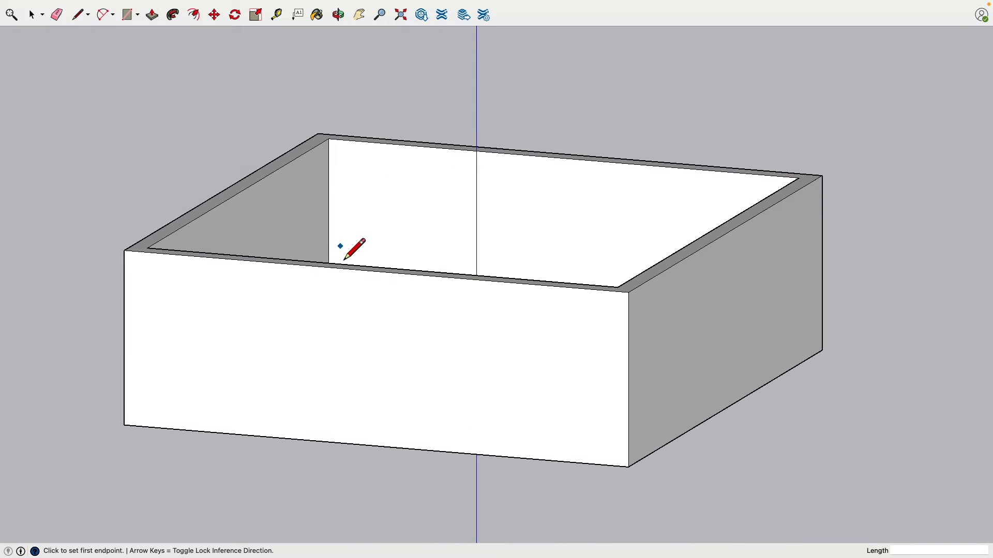
left_click(376, 271)
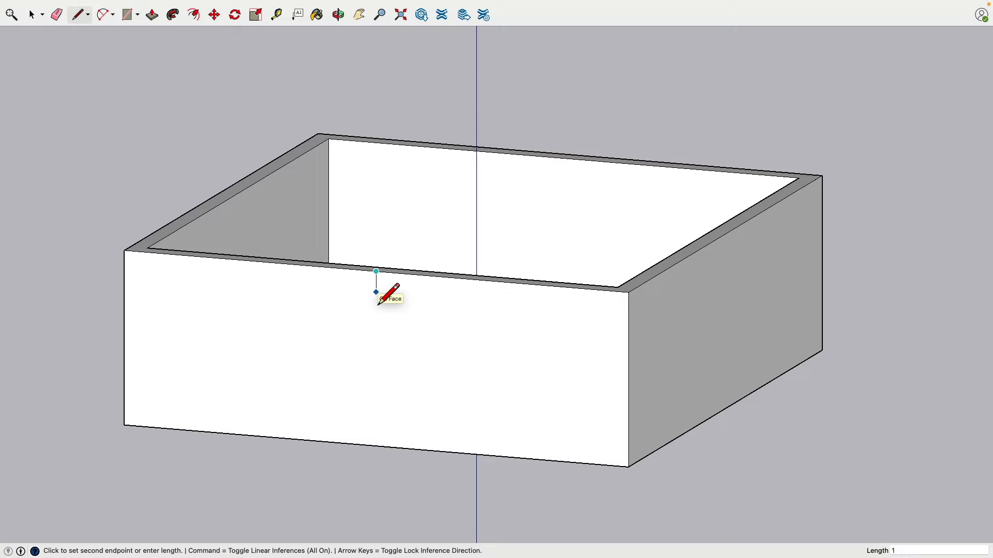
key("Escape")
Step: Draw a 0.5" line down the drawer front from its top edge's midpoint, continued by a 3" line parallel to that edge
scroll(399, 304, "down", 1)
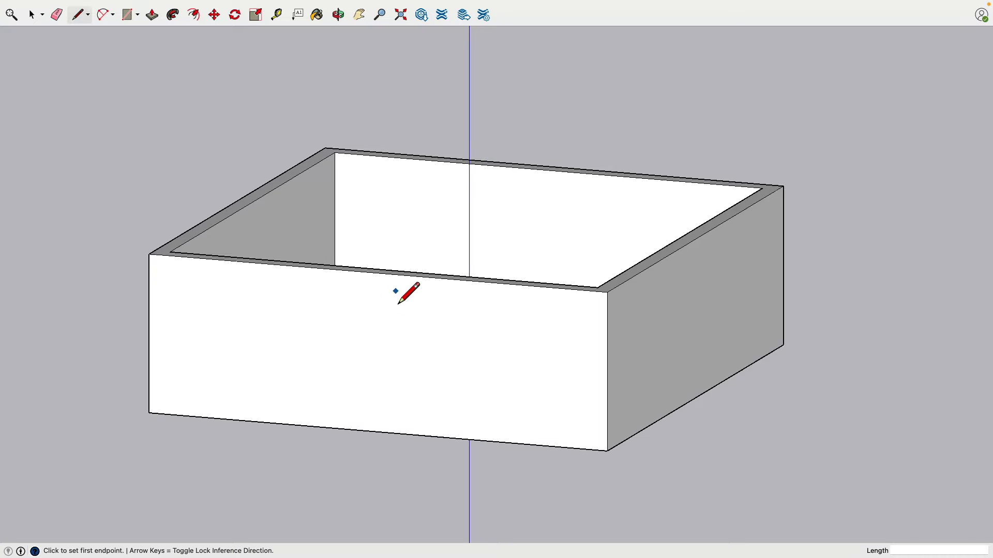
scroll(393, 294, "down", 1)
scroll(382, 291, "down", 1)
scroll(382, 291, "up", 3)
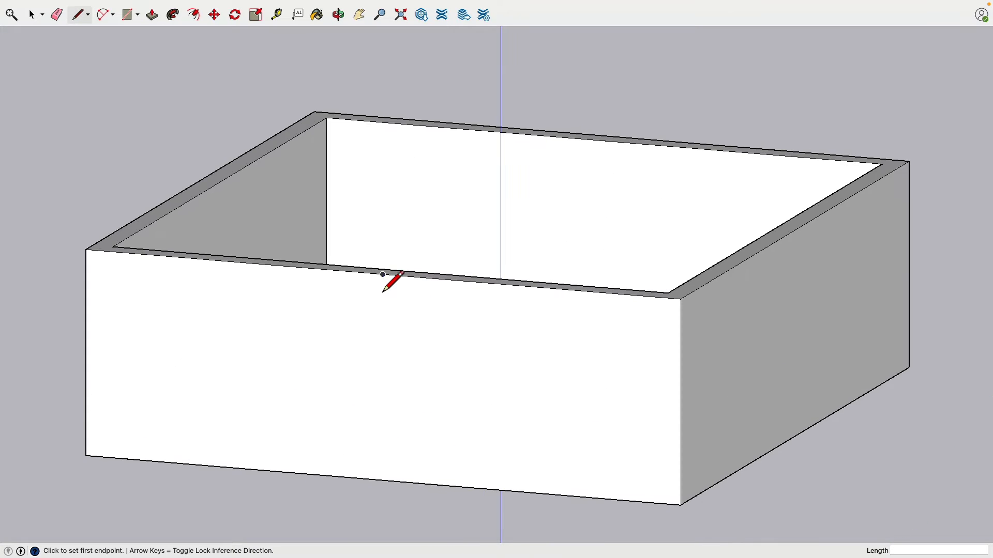
left_click(382, 274)
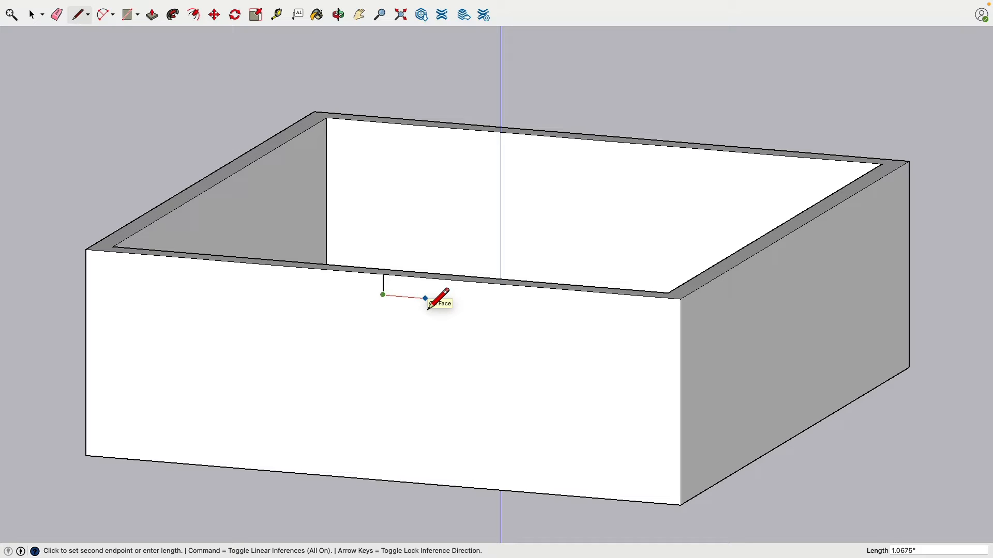
key("Return")
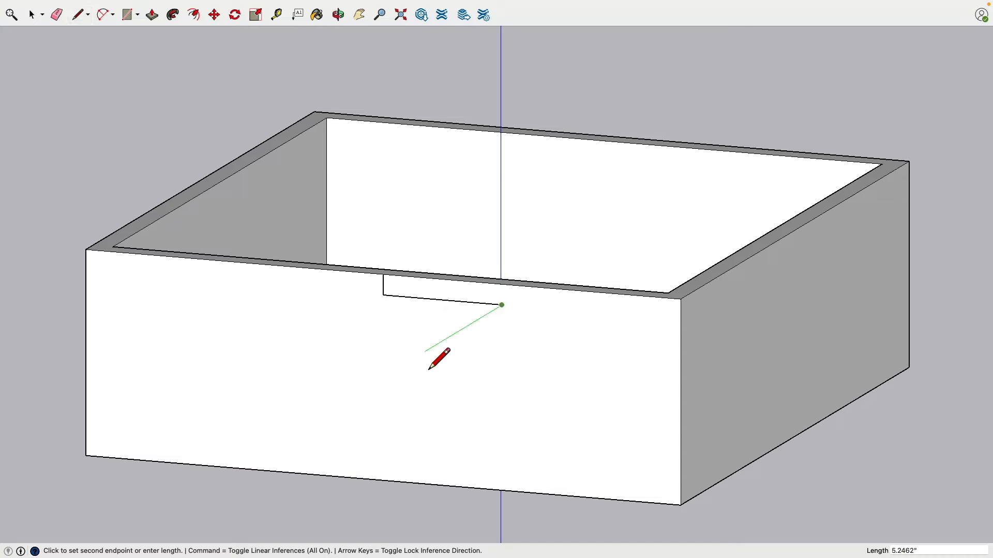
key("Escape")
Step: Draw a 3" line the opposite way from the centre line's lower end and close both ends up to the top edge
left_click(382, 295)
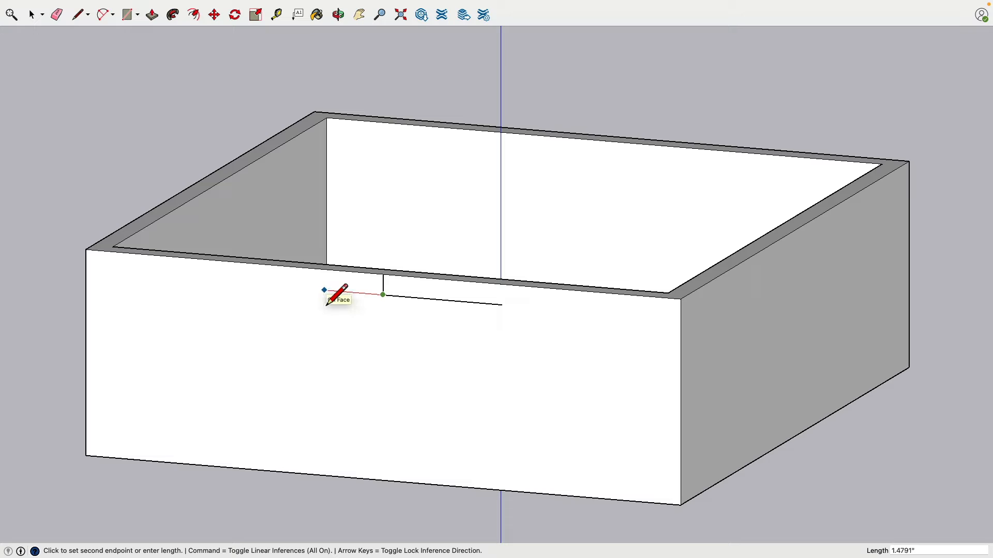
type("3")
key("Return")
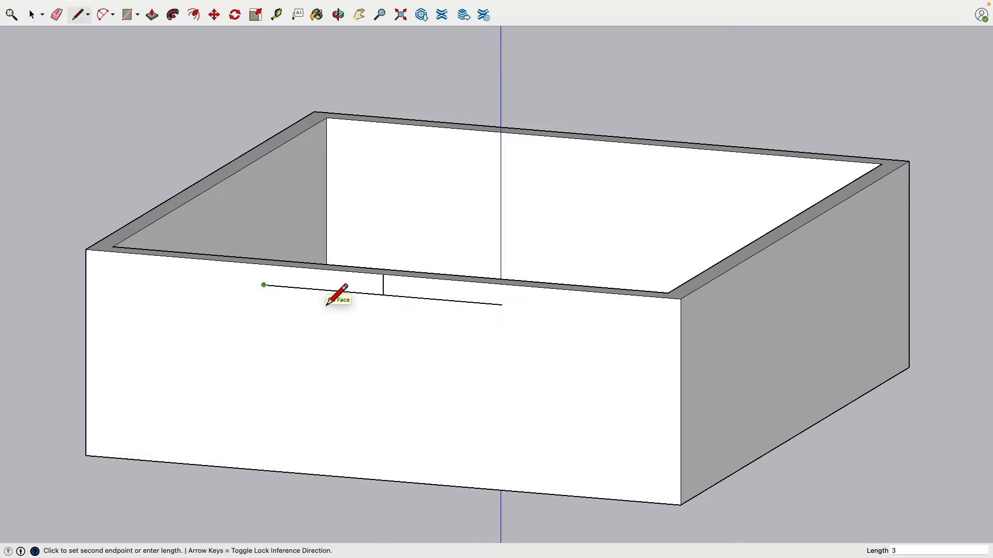
left_click(264, 265)
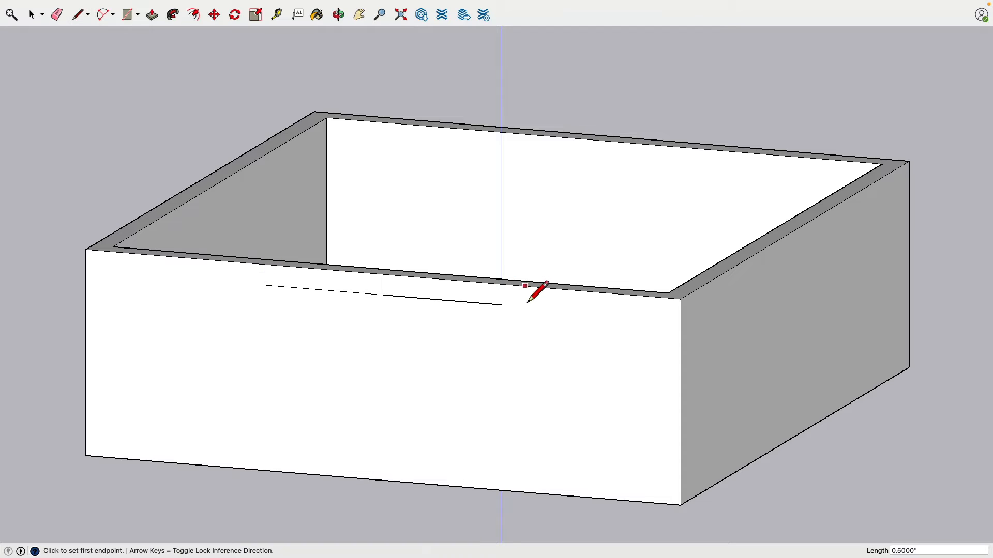
left_click(503, 306)
left_click(502, 284)
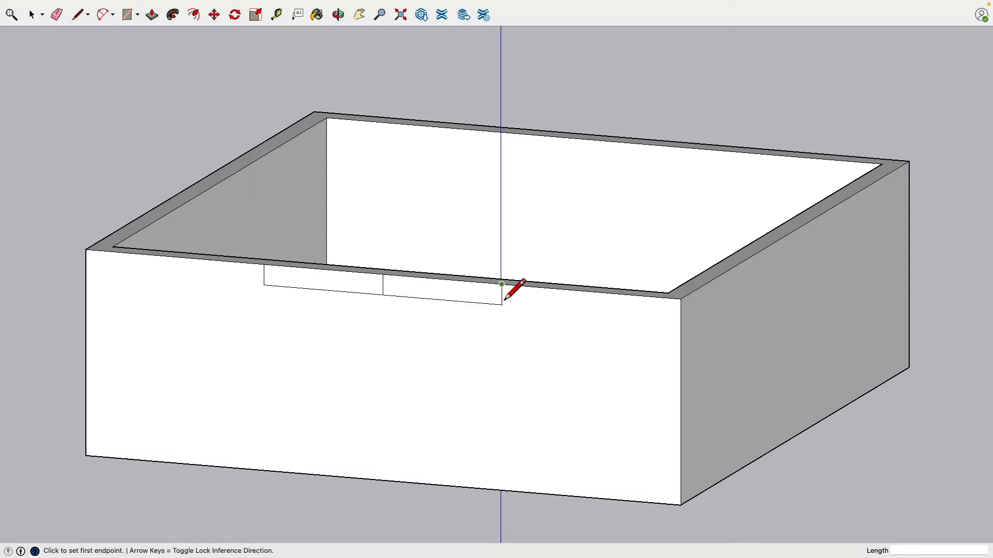
Step: Erase the short centre line dividing the handle notch outline on the drawer front
left_click(57, 15)
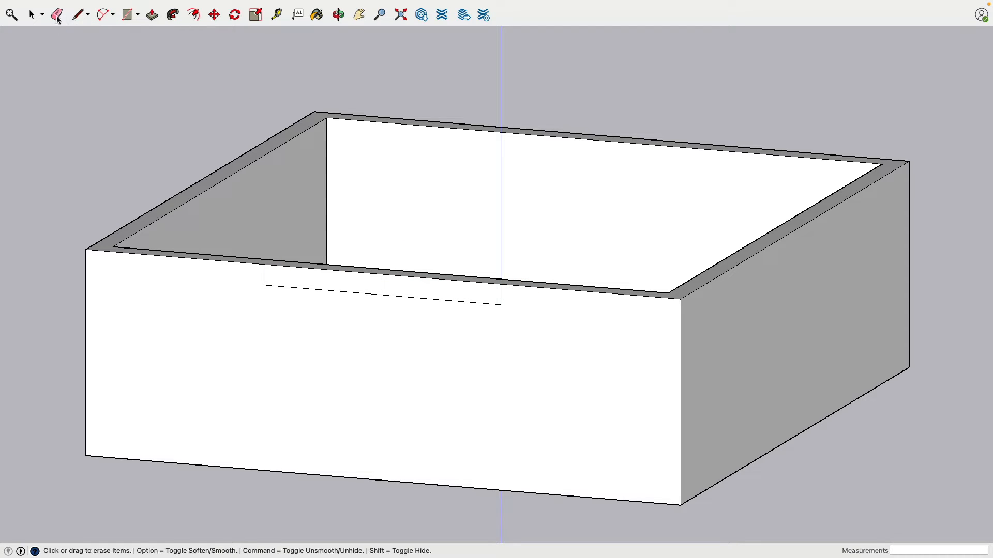
left_click(383, 285)
mouse_move(492, 327)
middle_mouse_down()
mouse_move(433, 299)
mouse_move(606, 310)
mouse_move(472, 321)
mouse_move(460, 313)
middle_mouse_up()
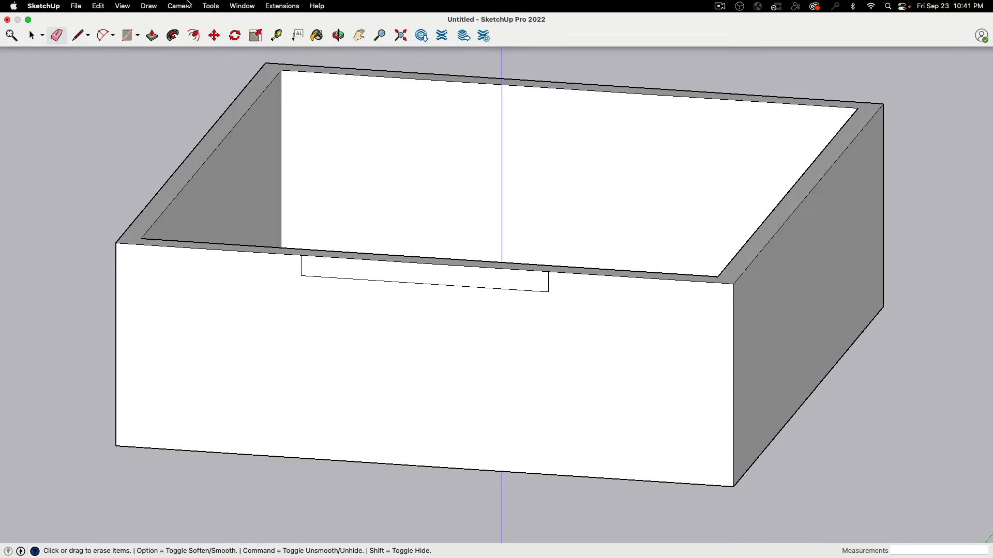
Step: Add a linear dimension along the notch outline's lower edge, placed below it on the drawer front
left_click(188, 7)
mouse_move(211, 6)
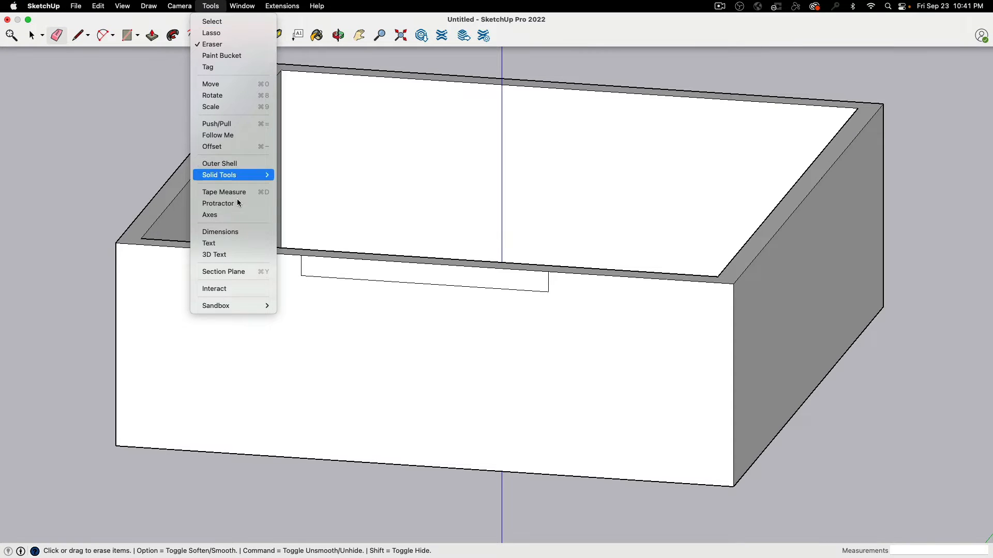
left_click(222, 231)
left_click(302, 276)
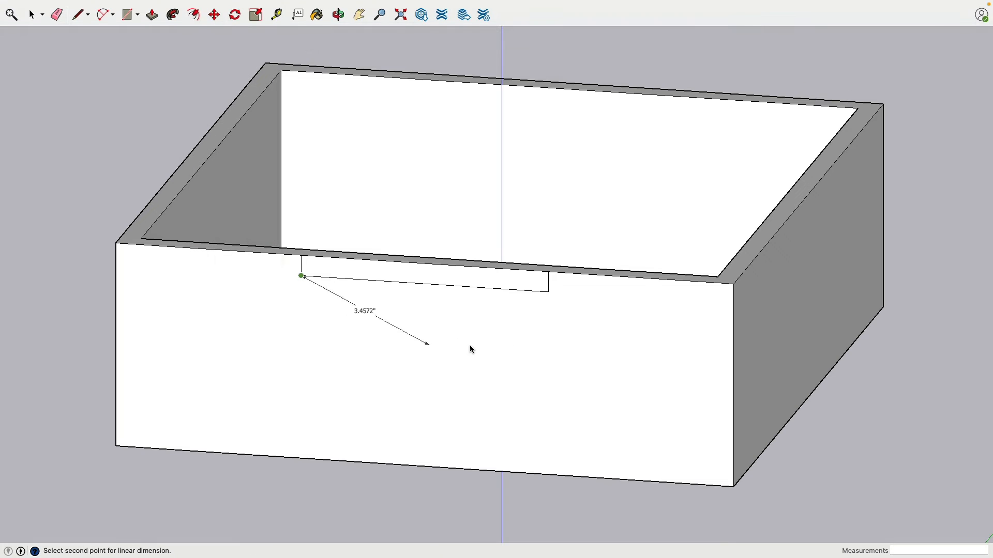
left_click(548, 292)
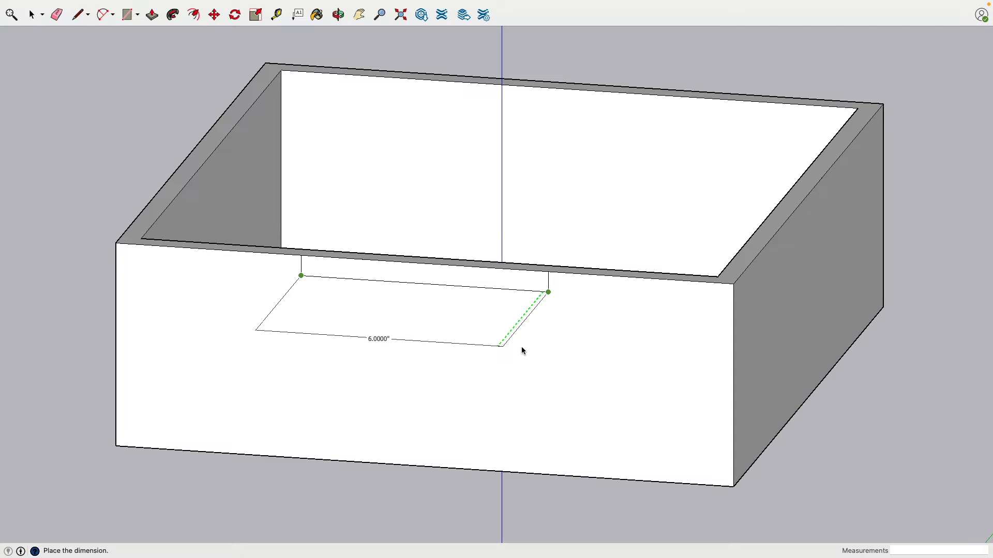
left_click(568, 345)
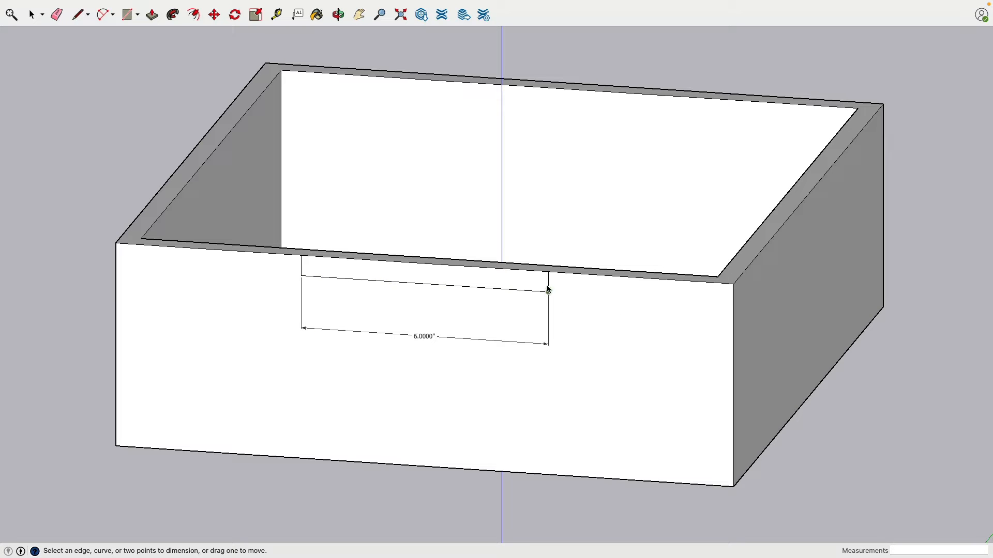
key("space")
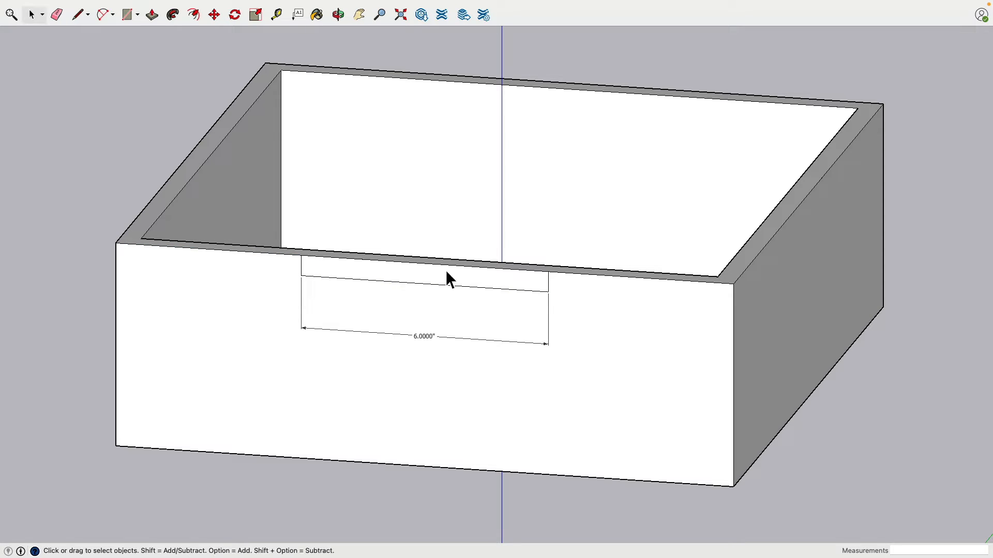
Step: Move the notch outline's right end line 0.5" inward along the drawer front
left_click(215, 16)
left_click(549, 293)
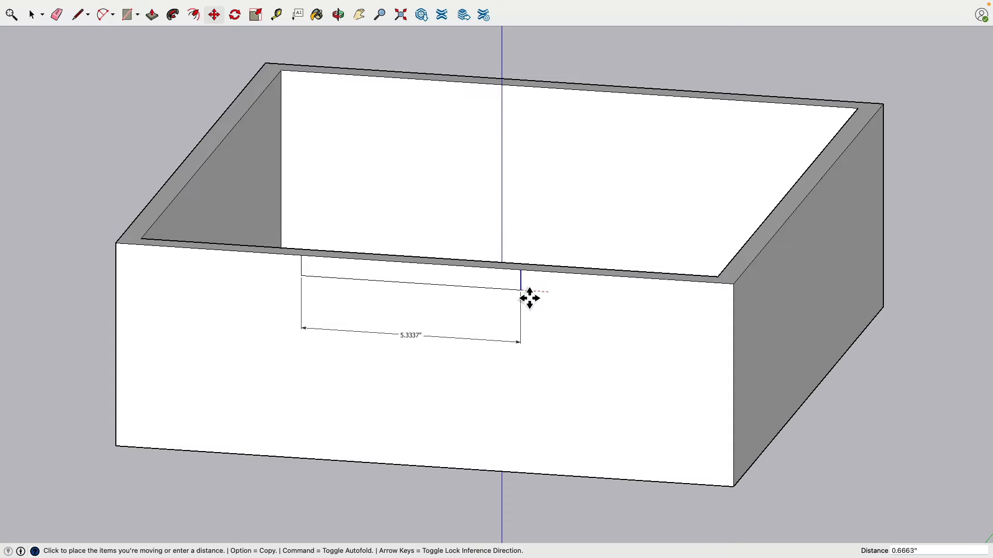
type(".5")
key("Return")
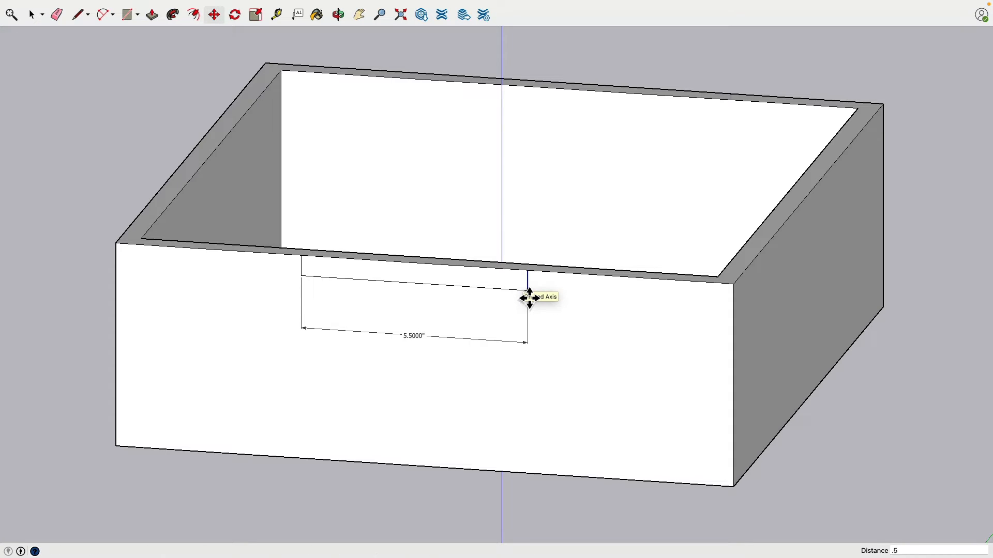
left_click(35, 21)
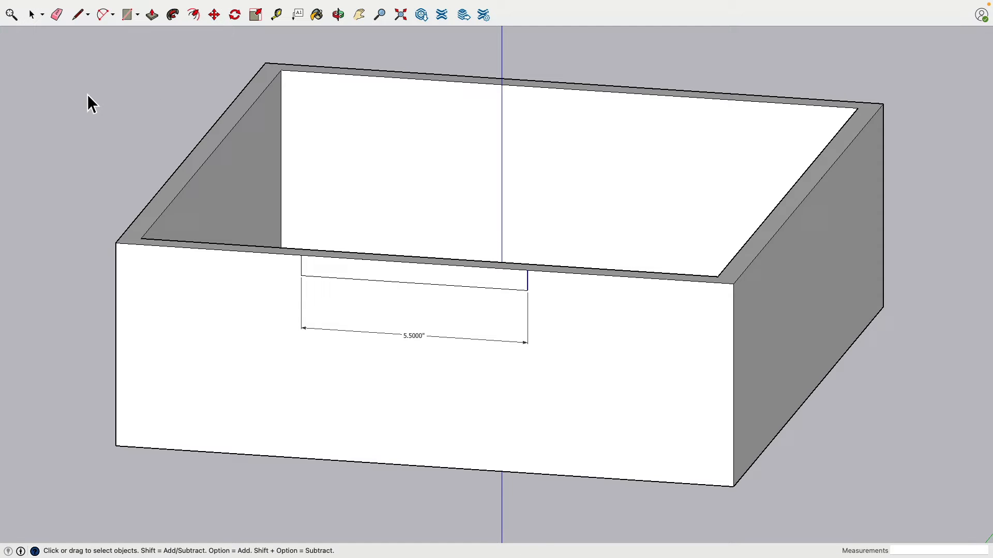
Step: Move the notch outline's left end line inward by 0.5" twice
left_click(214, 15)
left_click(305, 282)
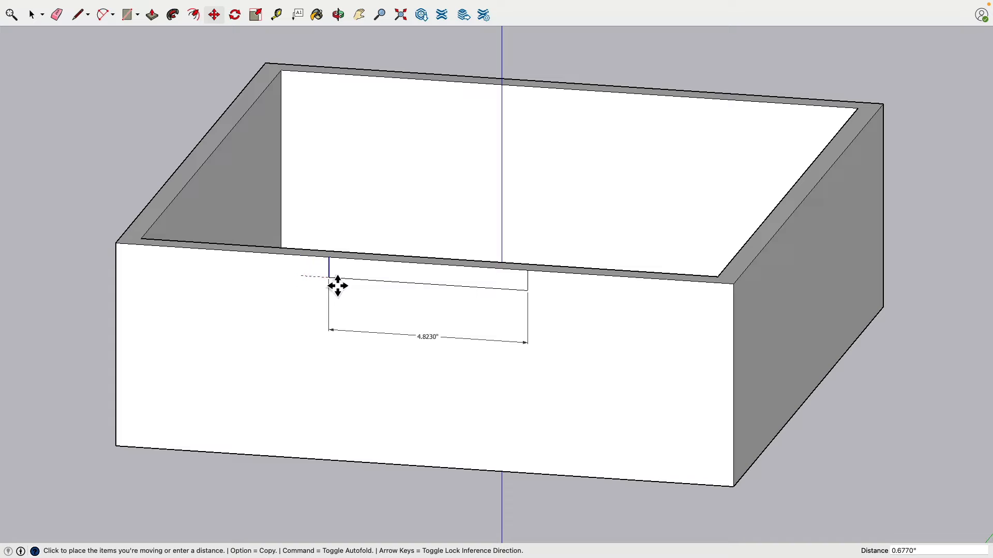
type(".5")
key("Return")
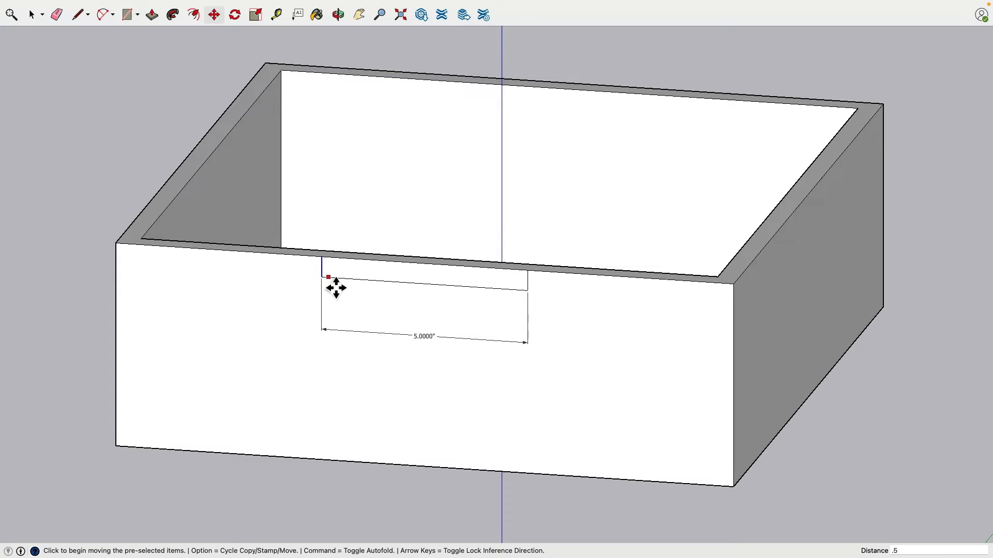
left_click(322, 278)
type(".5")
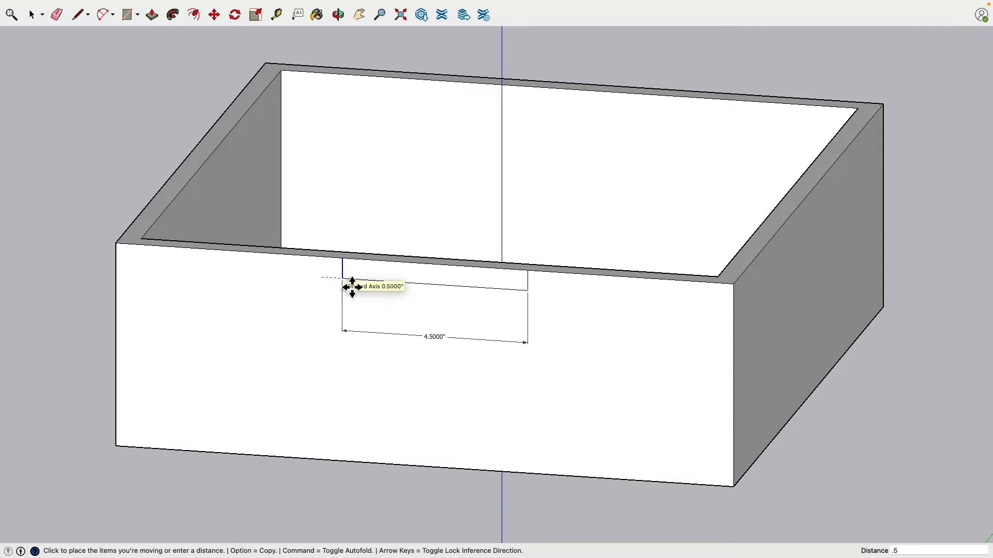
key("Return")
left_click(33, 15)
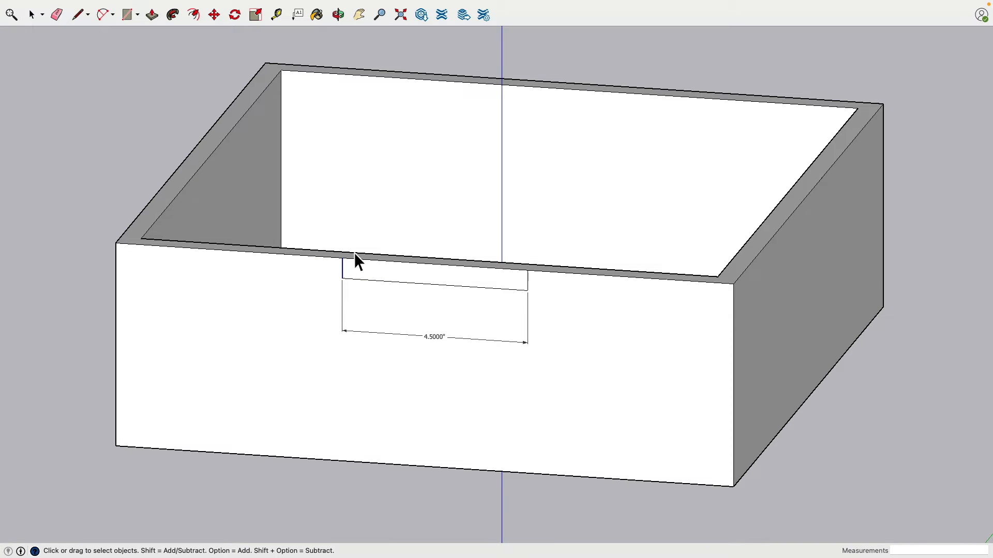
Step: Move the notch outline's right end line another 0.5" inward to narrow the outline to 4"
left_click(528, 284)
left_click(215, 19)
left_click(528, 295)
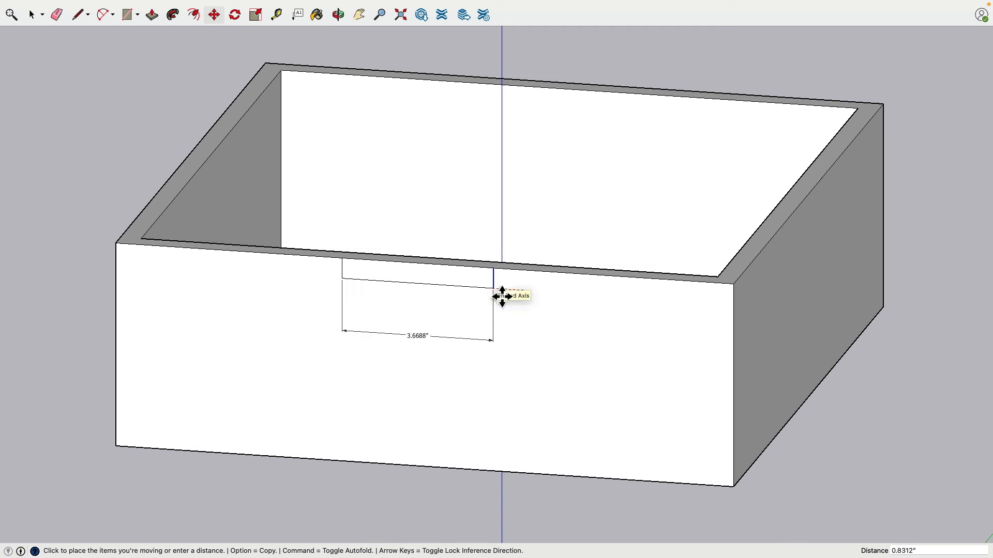
type(".5")
key("Return")
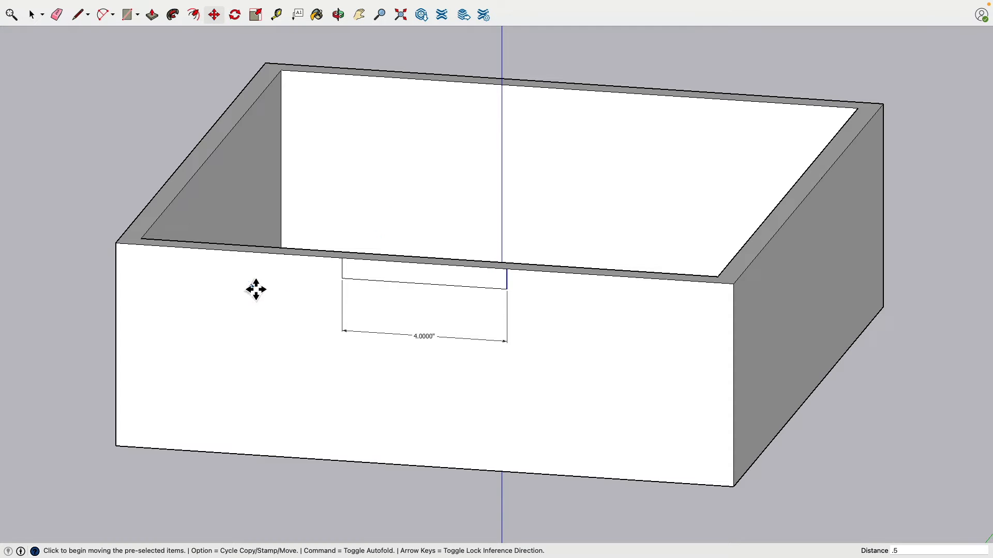
Step: Erase the linear dimension below the notch outline
mouse_move(254, 288)
middle_mouse_down()
mouse_move(350, 275)
mouse_move(343, 284)
mouse_move(352, 284)
mouse_move(245, 288)
middle_mouse_up()
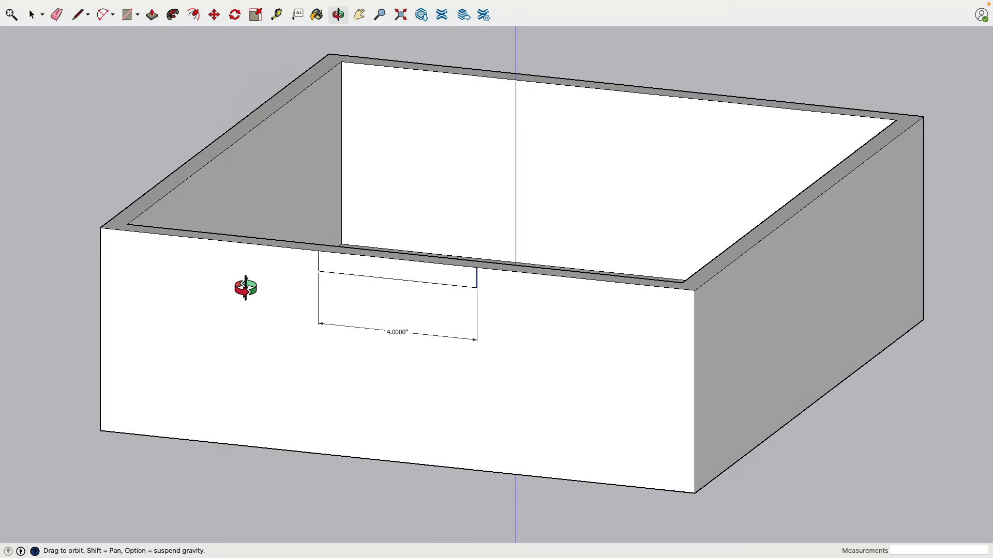
scroll(245, 288, "down", 3)
scroll(245, 288, "up", 5)
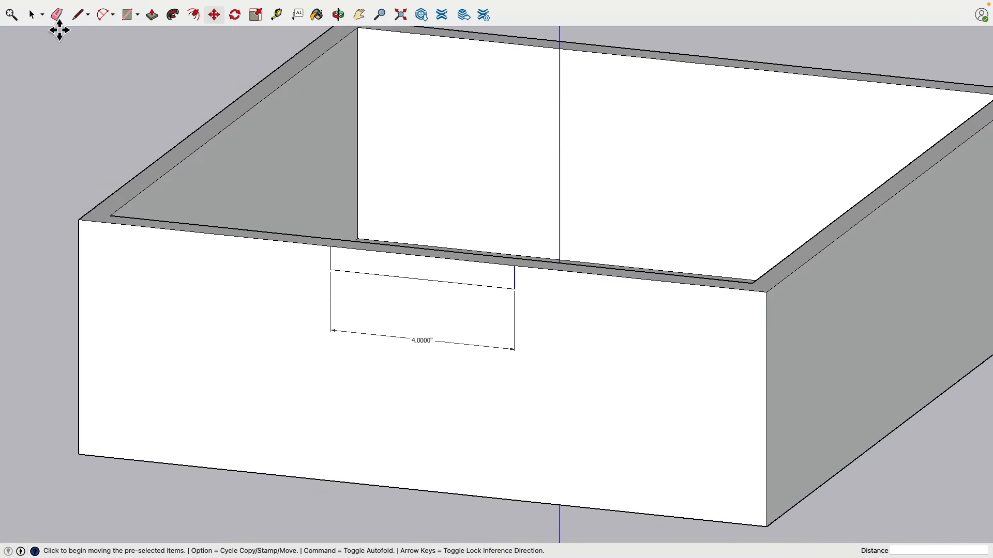
left_click(57, 14)
left_click(422, 340)
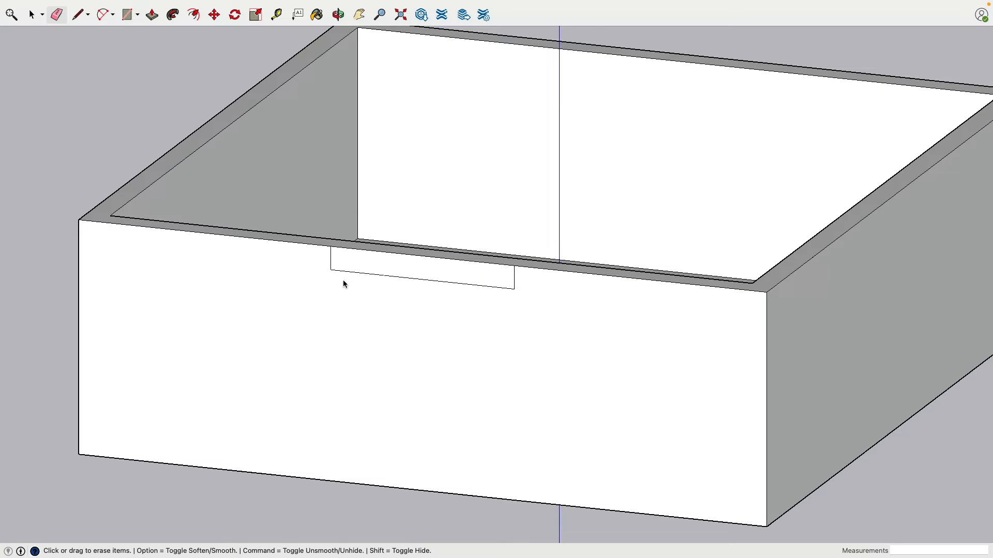
Step: Push the notch face 0.5" through the drawer front to cut the handle opening
middle_click_drag(303, 232, 247, 235)
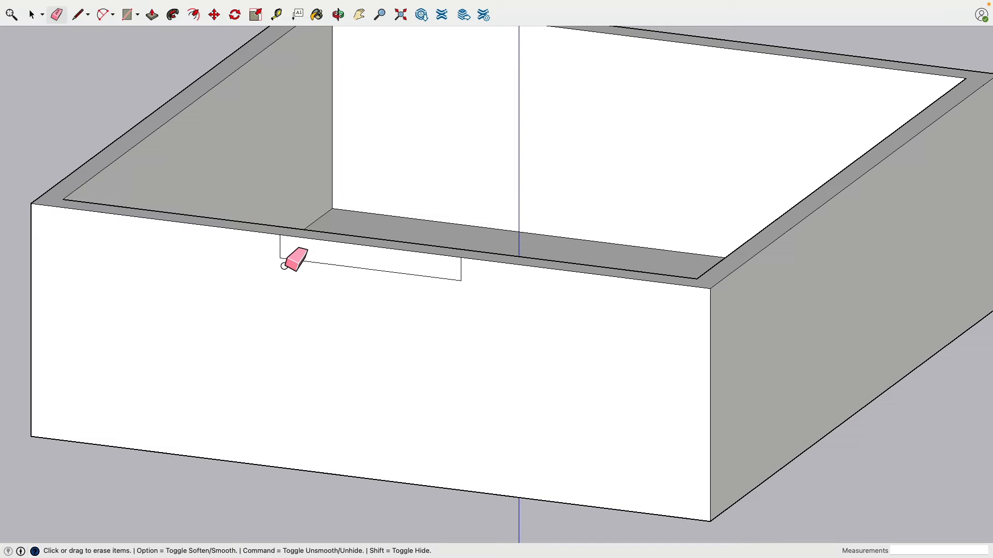
scroll(288, 228, "down", 3)
scroll(288, 228, "up", 5)
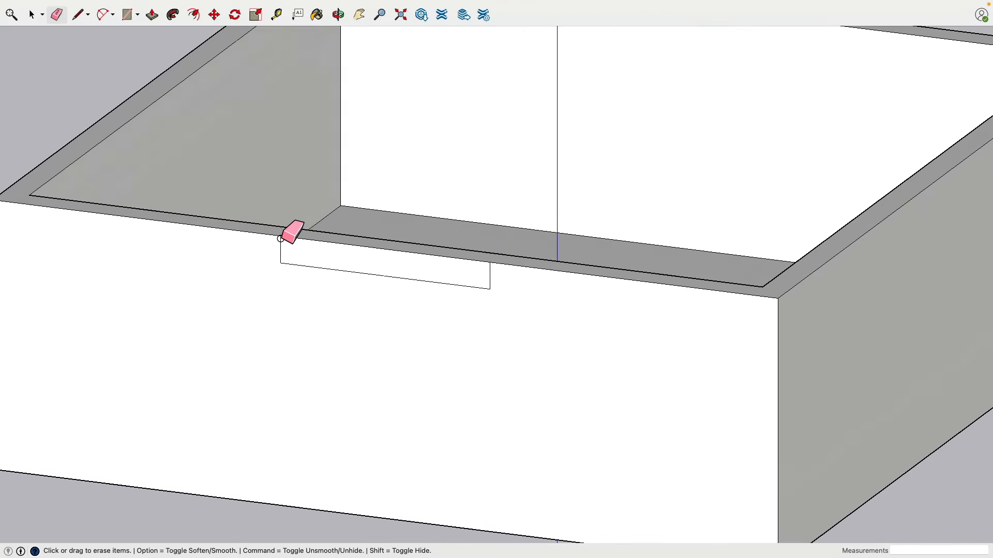
left_click(153, 16)
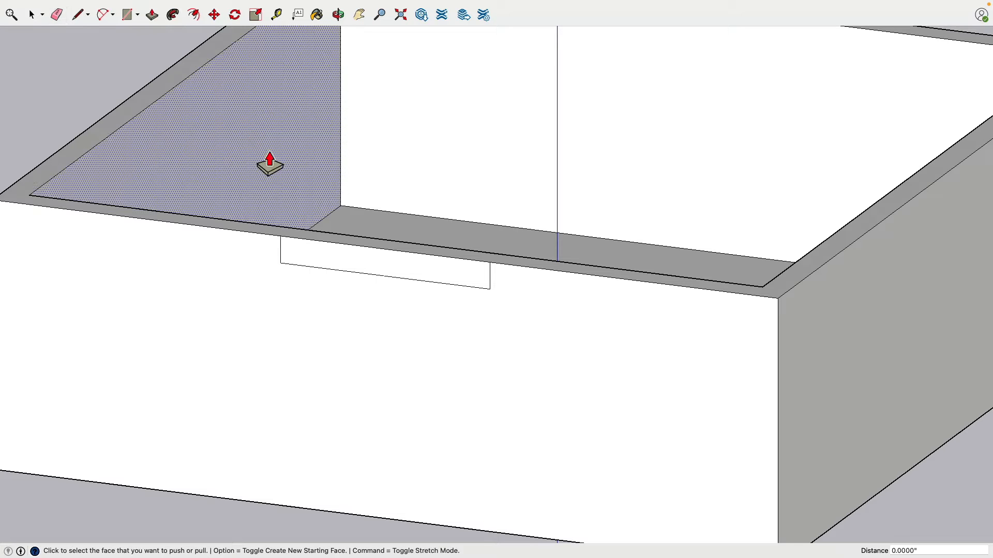
left_click(344, 272)
left_click(362, 256)
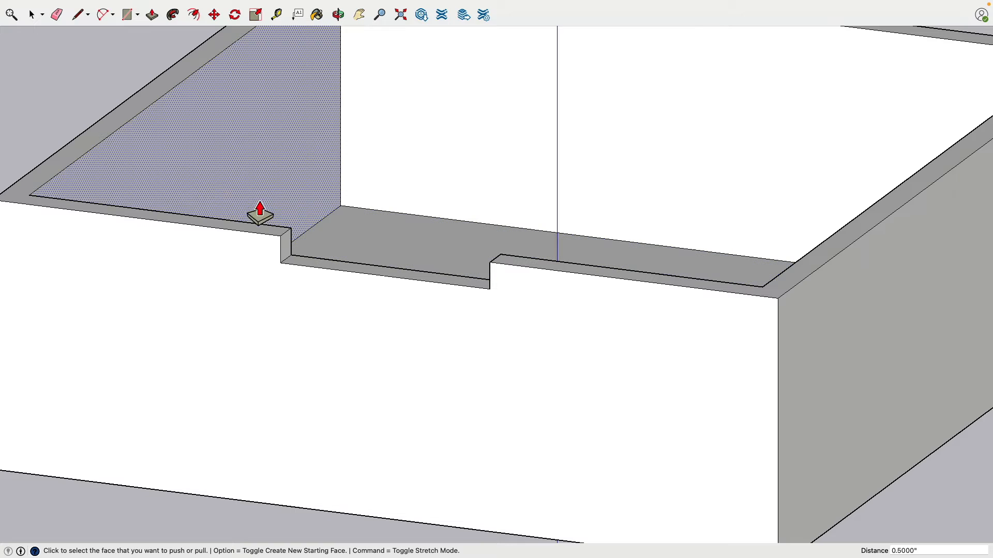
middle_click_drag(155, 133, 344, 130)
left_click(78, 15)
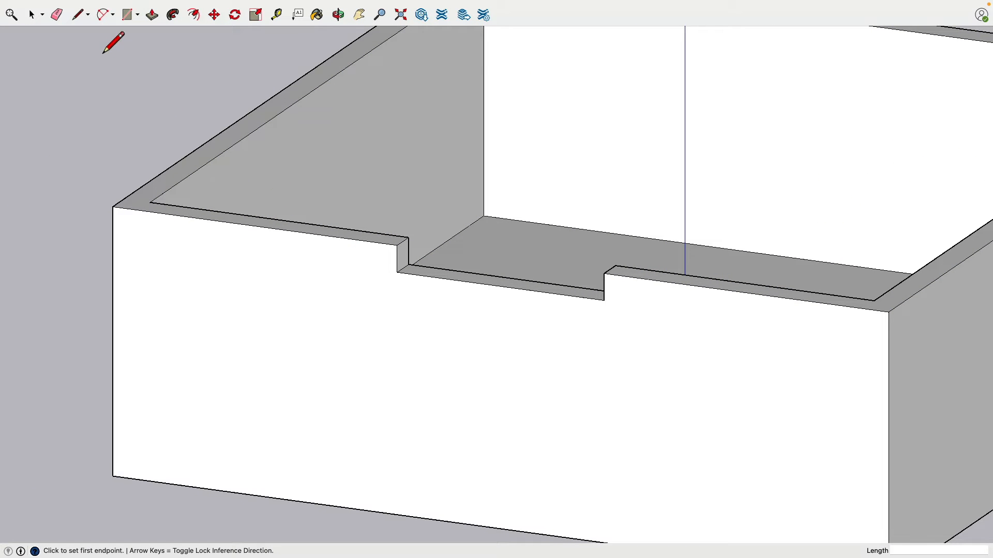
left_click(397, 272)
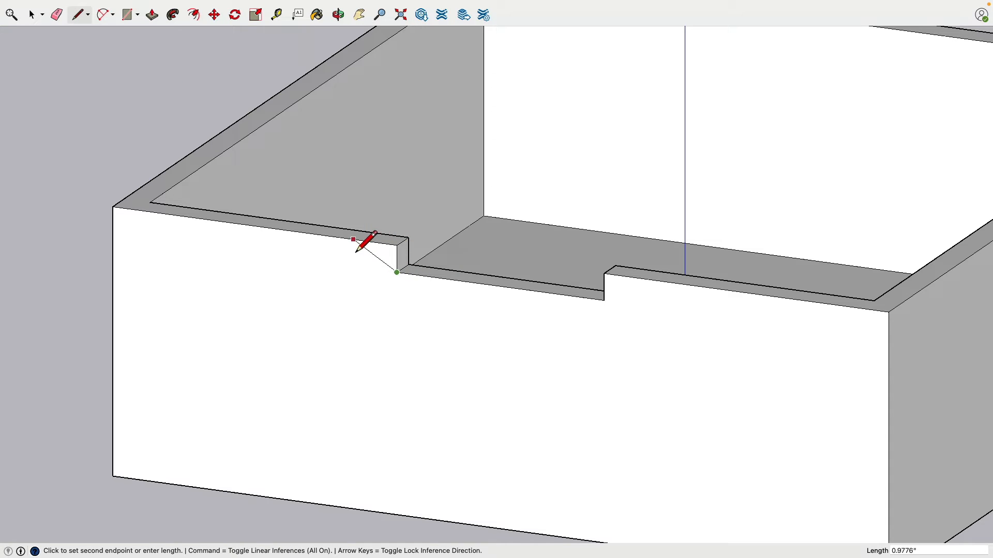
left_click(397, 245)
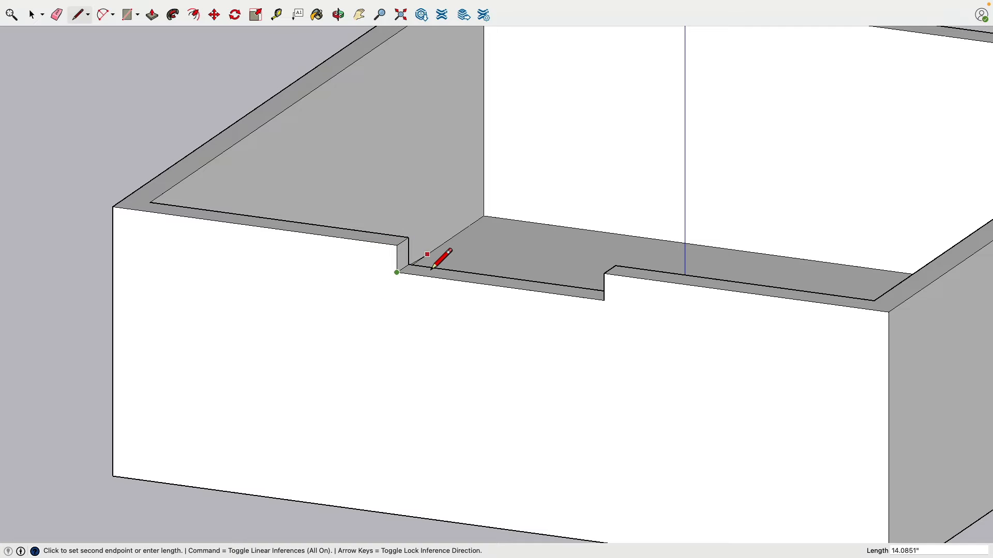
key("Escape")
Step: Create a guide line in line with the notch's lower front edge, 0.5" below the drawer front's top edge
left_click(277, 14)
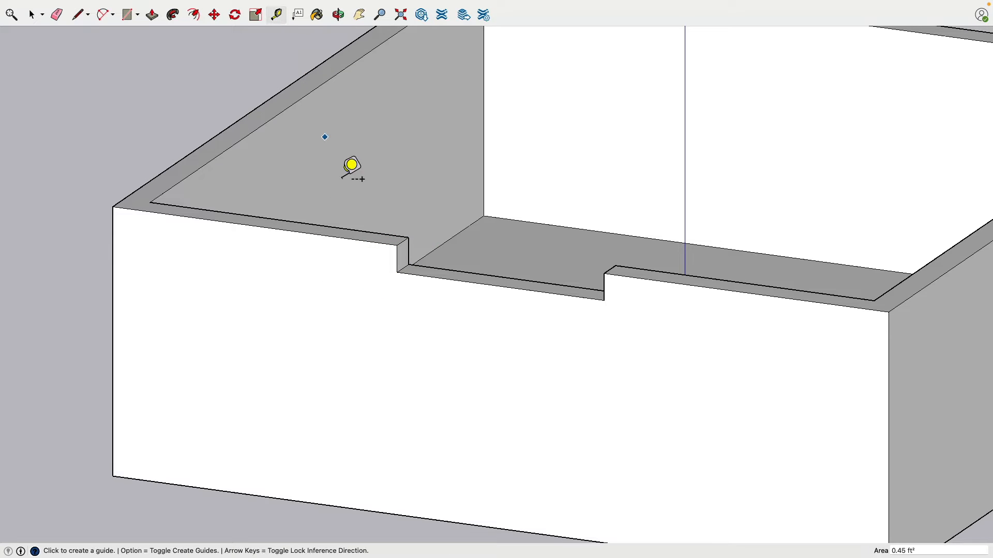
left_click(409, 271)
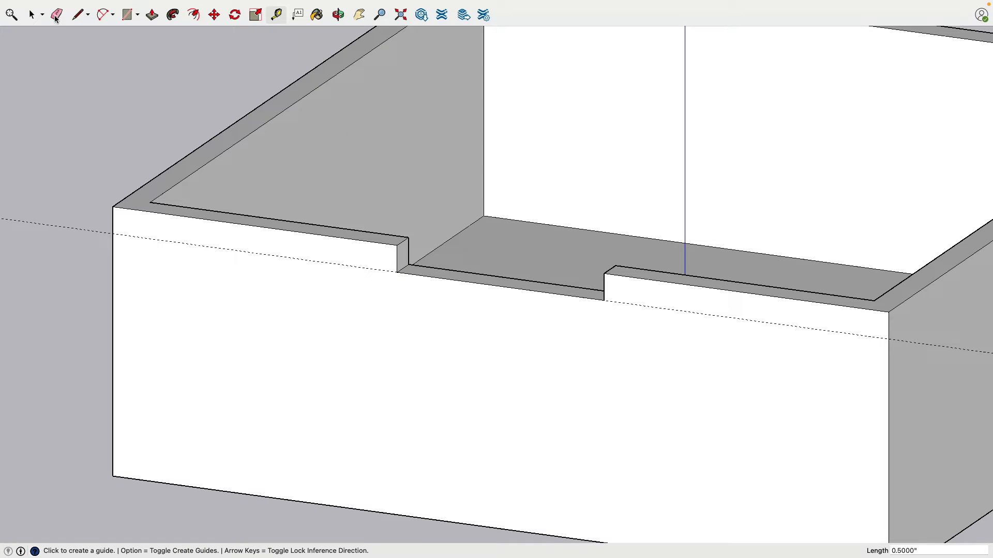
key("space")
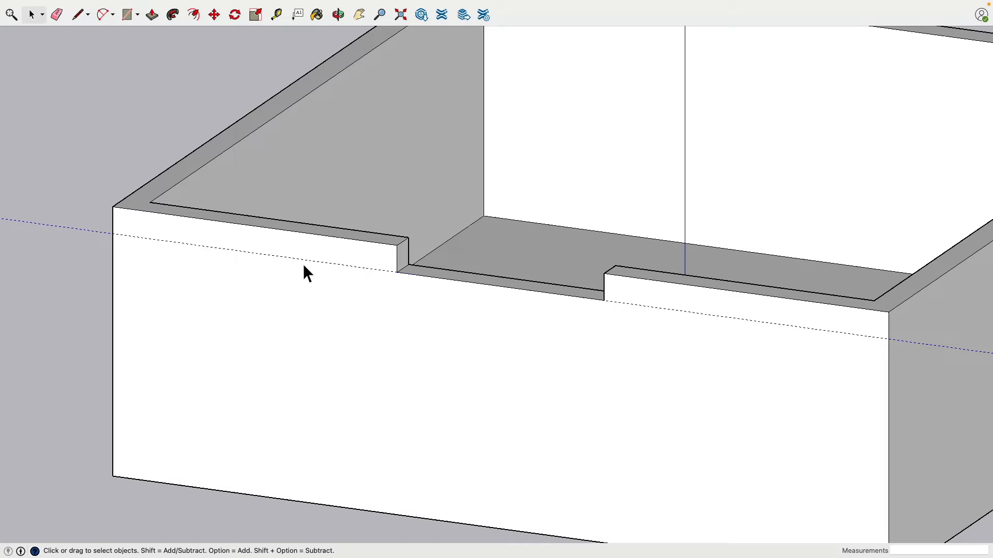
Step: Rotate the guide line 45° in the drawer front's plane about the notch's lower left front corner
left_click(237, 16)
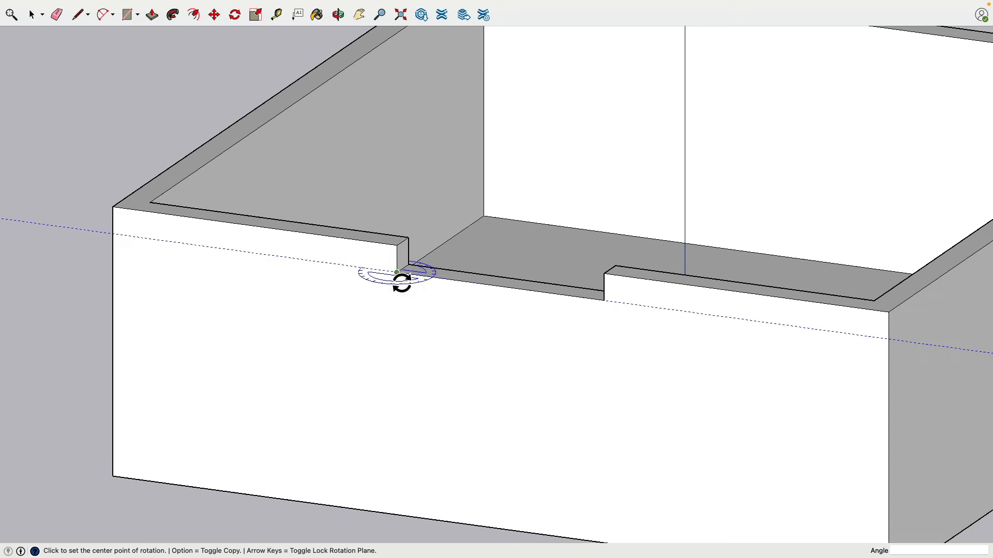
key("Left")
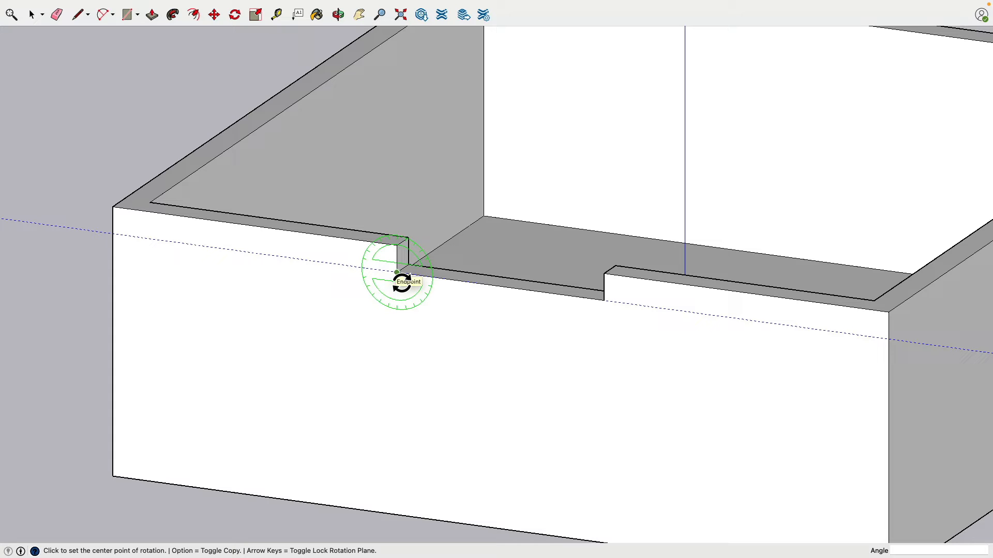
left_click(396, 273)
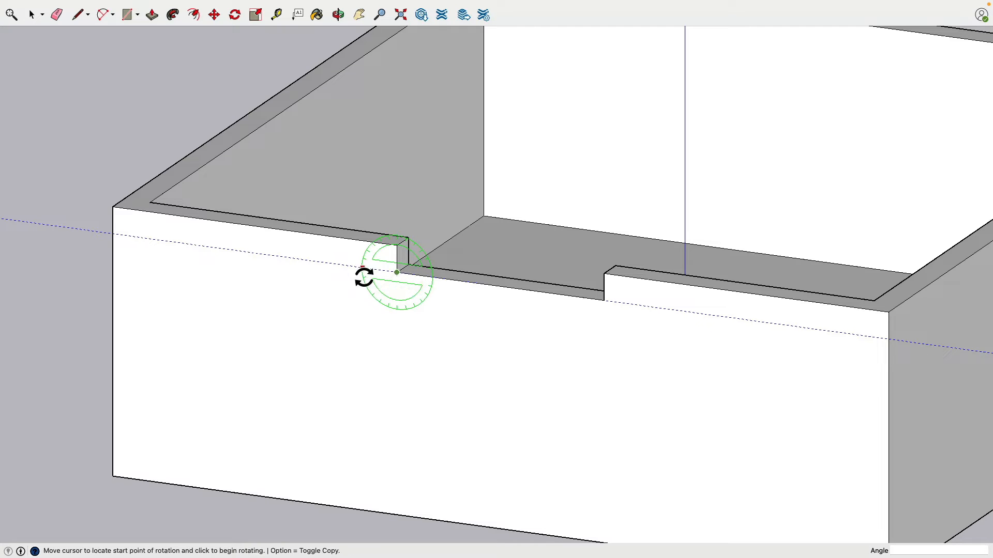
left_click(289, 258)
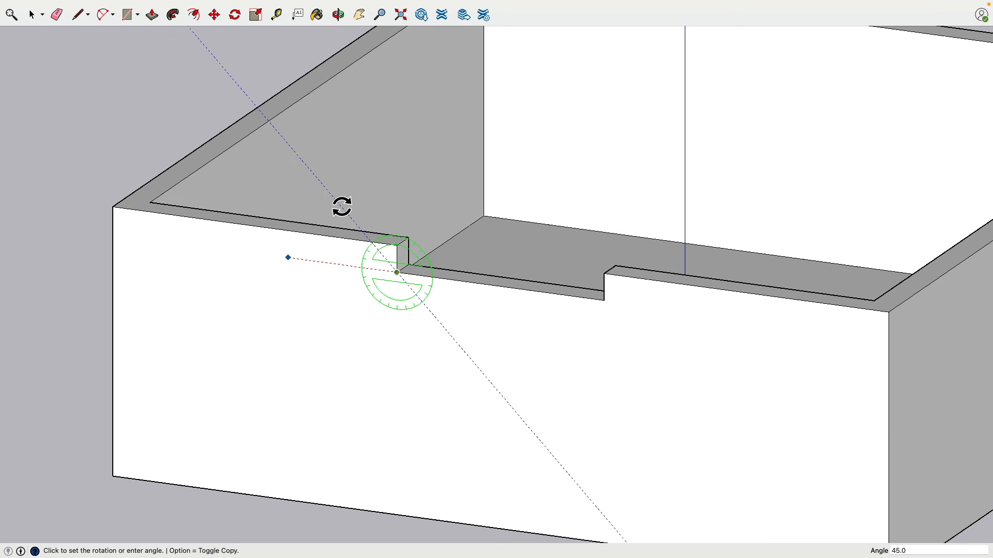
type("45")
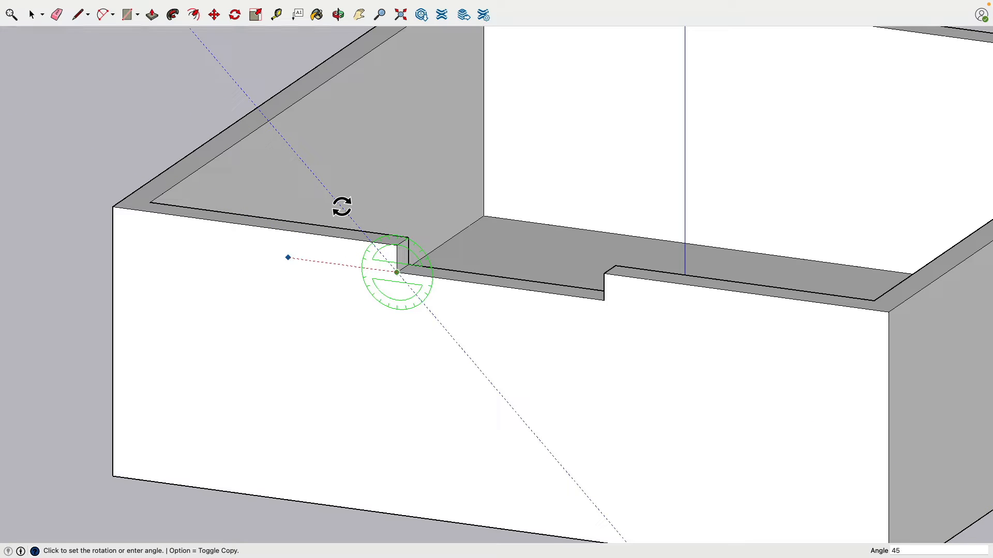
key("Return")
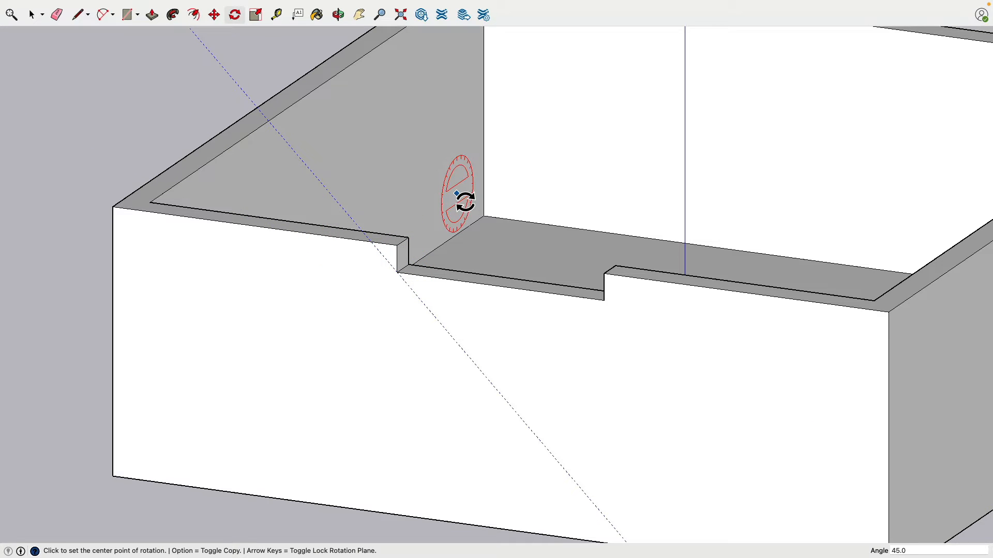
Step: Draw a line along the angled guide from the drawer front's top edge to the notch's lower left front corner
scroll(428, 217, "up", 3)
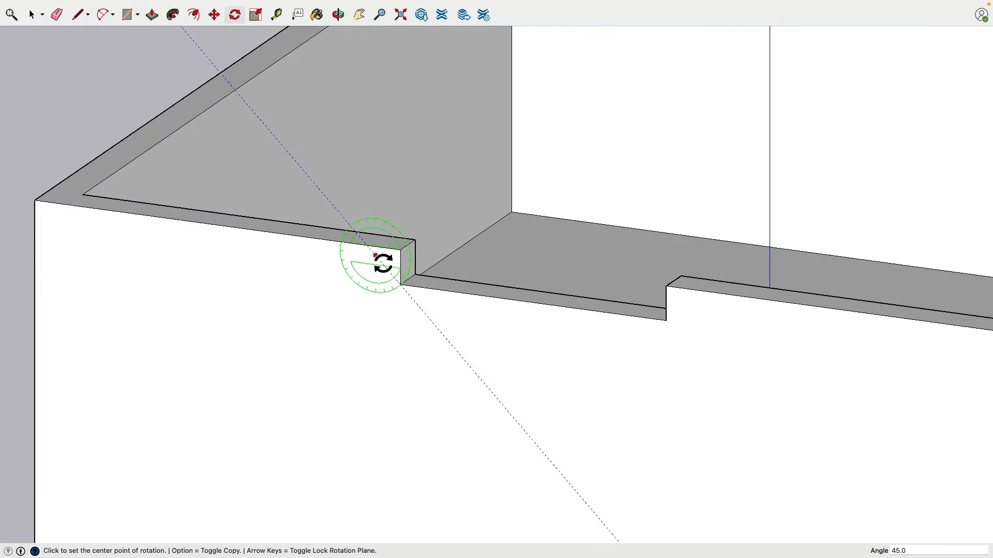
left_click(81, 16)
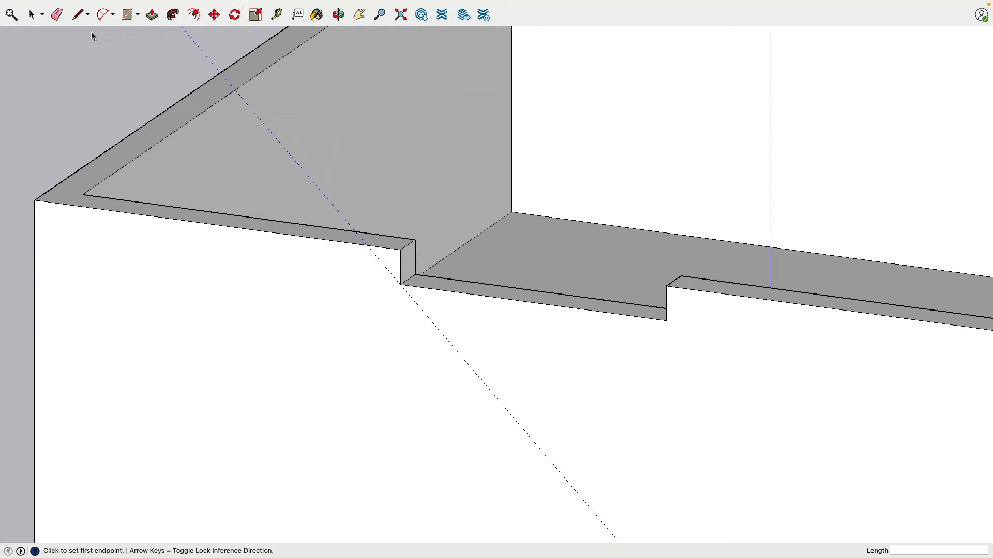
left_click(366, 244)
left_click(401, 285)
Step: Push the triangular face beside the notch 0.5" through the drawer front and erase the angled guide line
left_click(59, 18)
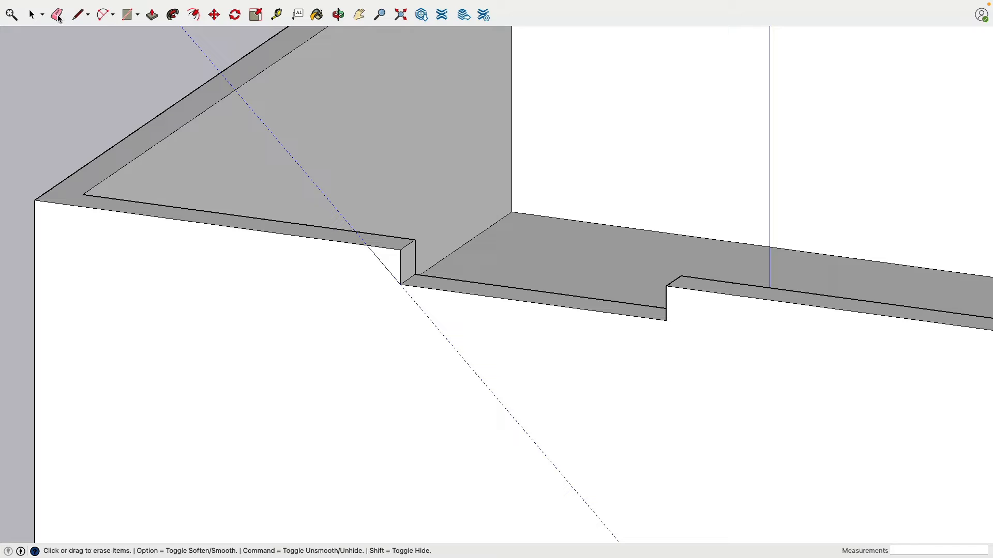
left_click(154, 17)
left_click(395, 267)
left_click(421, 259)
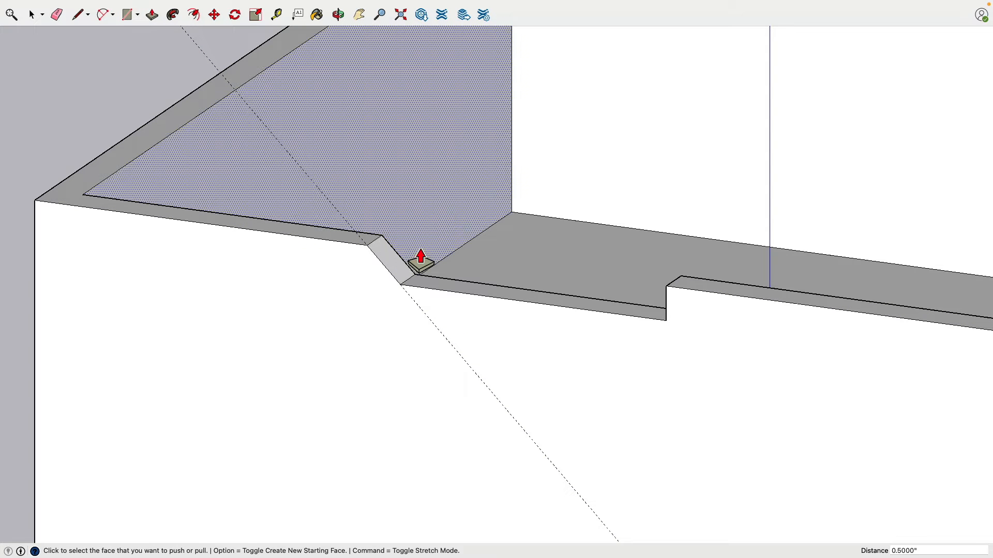
left_click(58, 16)
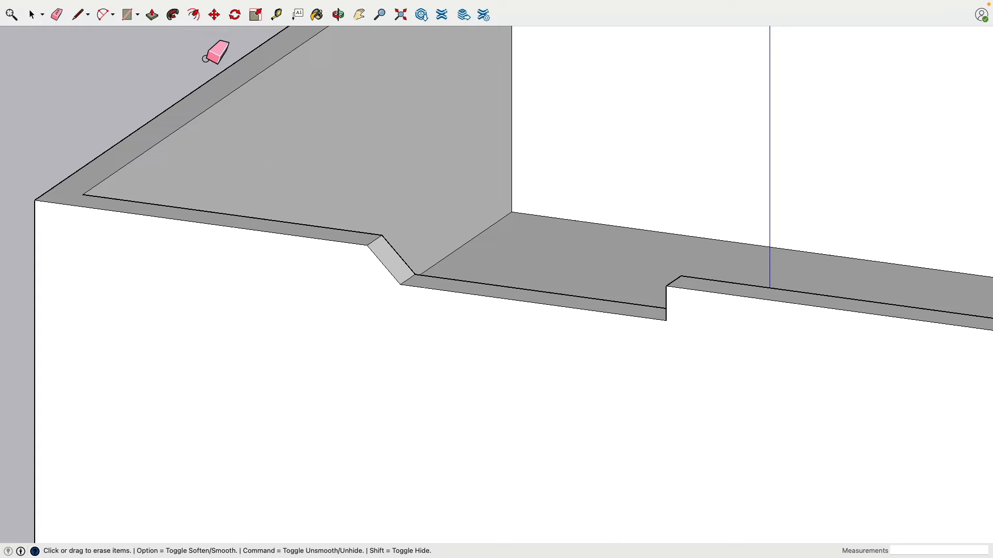
Step: Create a guide line 0.5" below the drawer front's top edge, through the notch's lower right front corner
left_click(277, 15)
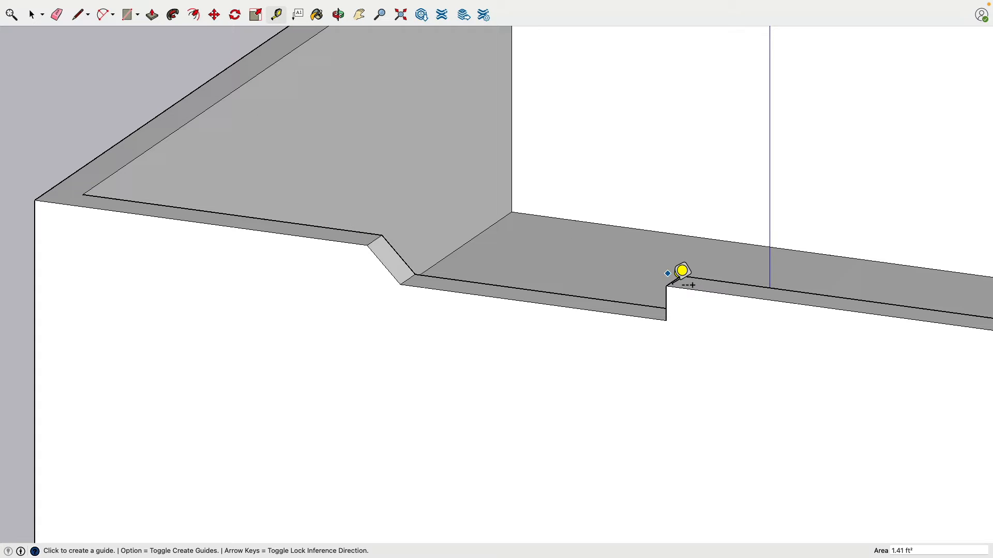
left_click(698, 290)
left_click(670, 331)
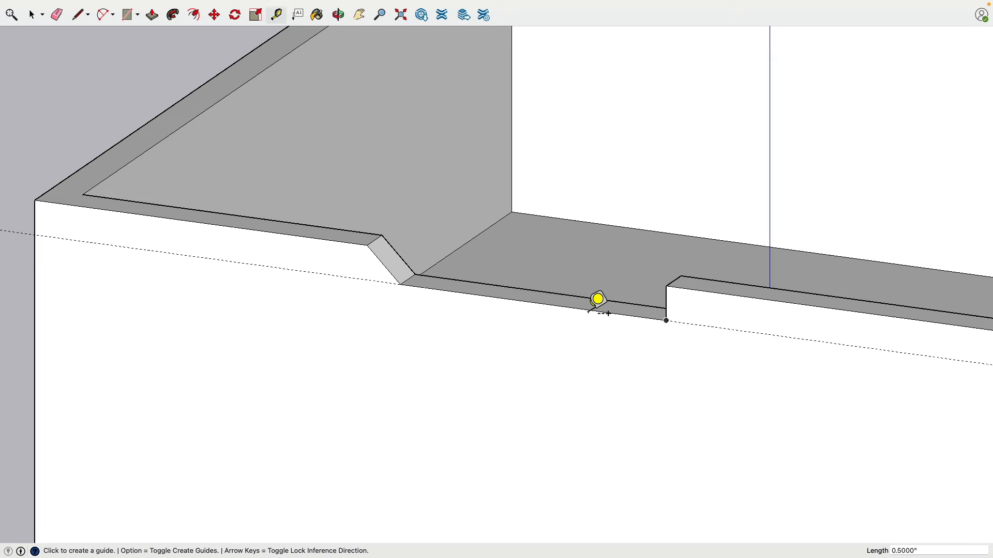
Step: Rotate the guide line 45° in the drawer front's plane about the notch's lower right front corner
middle_click_drag(595, 298, 735, 245)
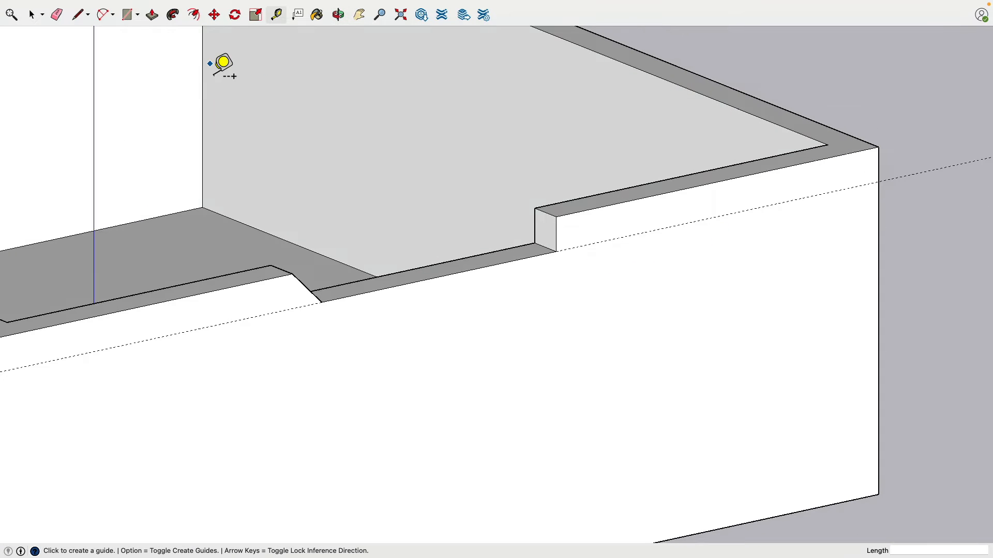
left_click(32, 14)
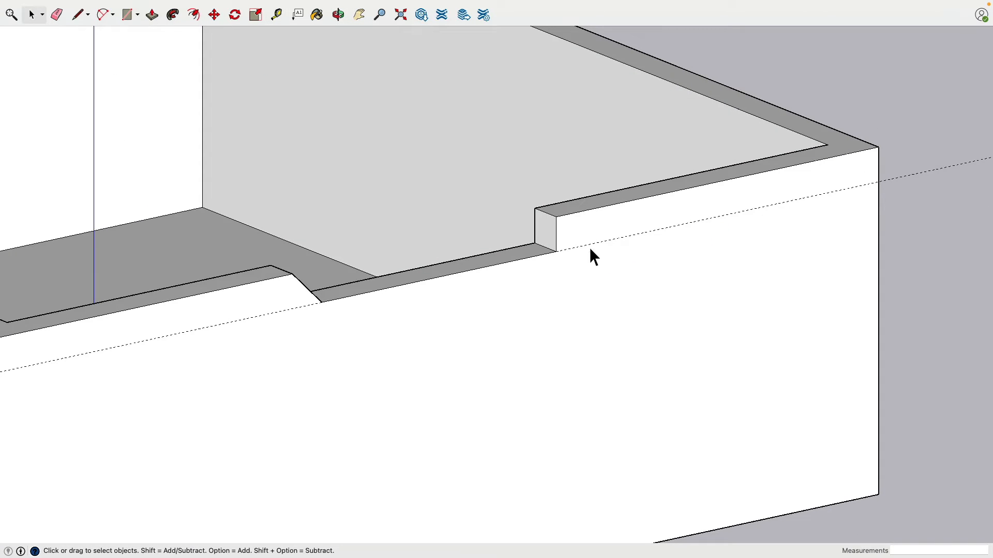
left_click(236, 18)
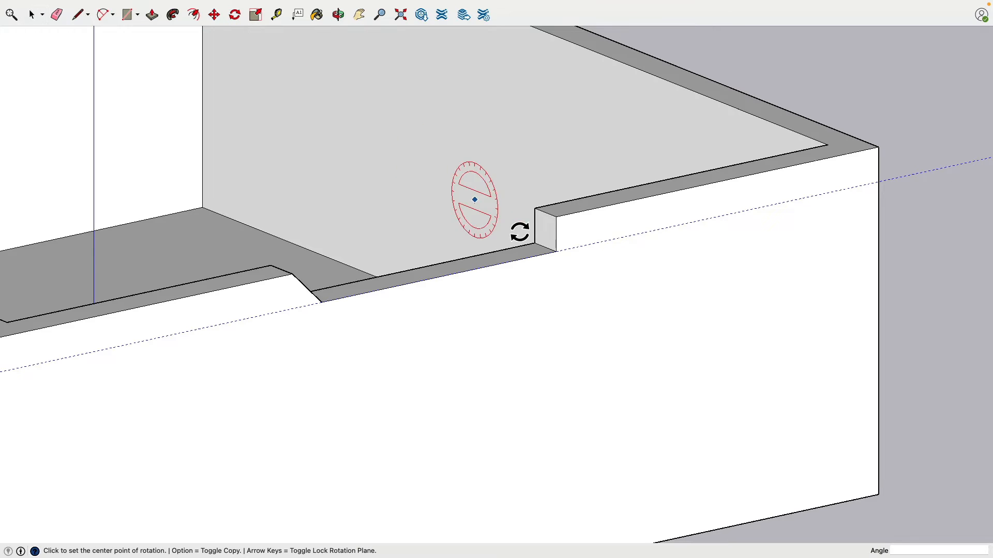
key("Left")
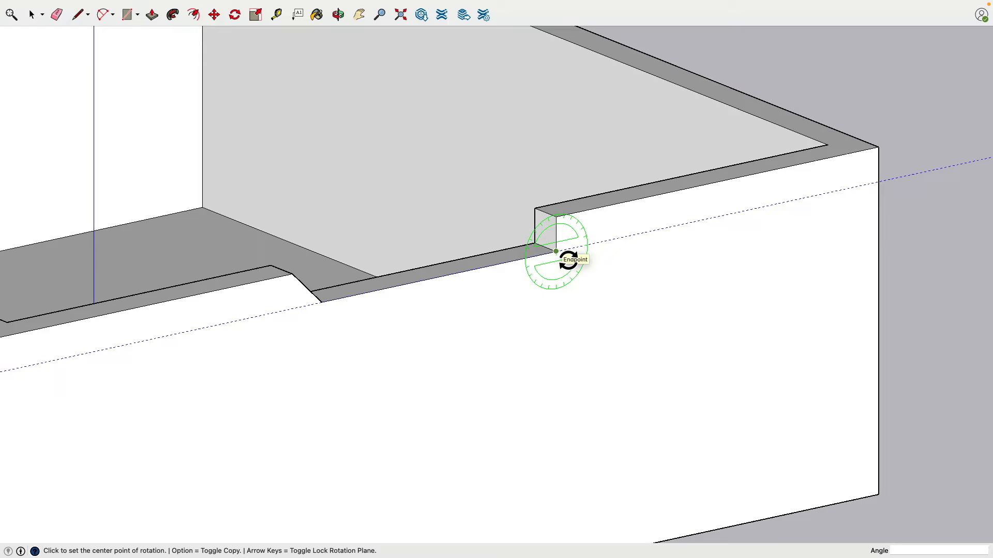
left_click(556, 251)
left_click(644, 233)
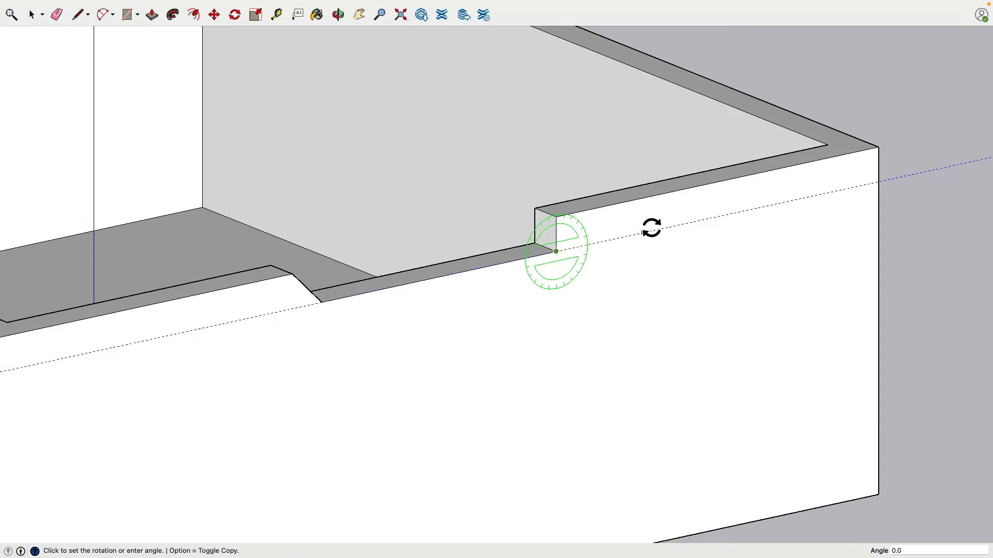
left_click(605, 165)
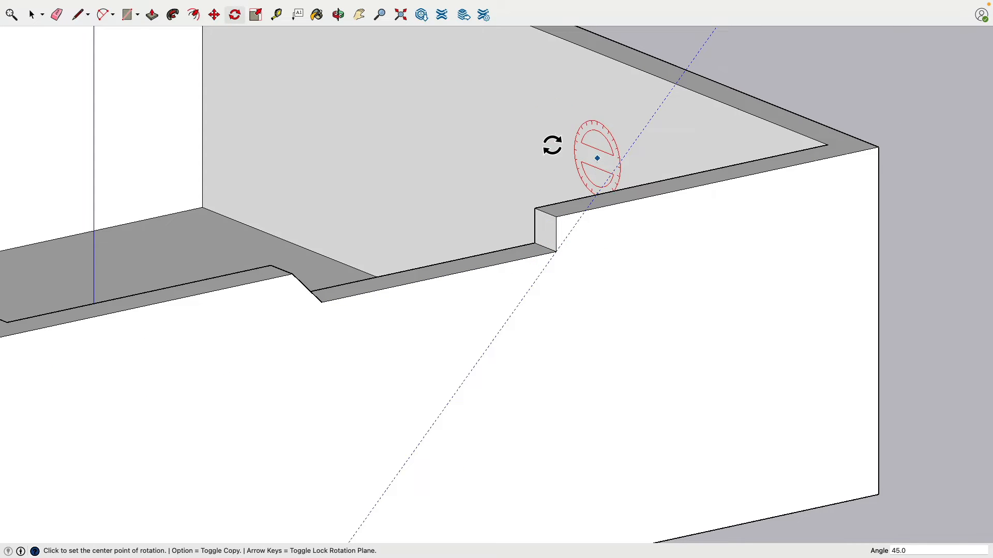
Step: Move the notch's upper right short edge 0.5" outward along the top edge to meet the angled guide
left_click(33, 15)
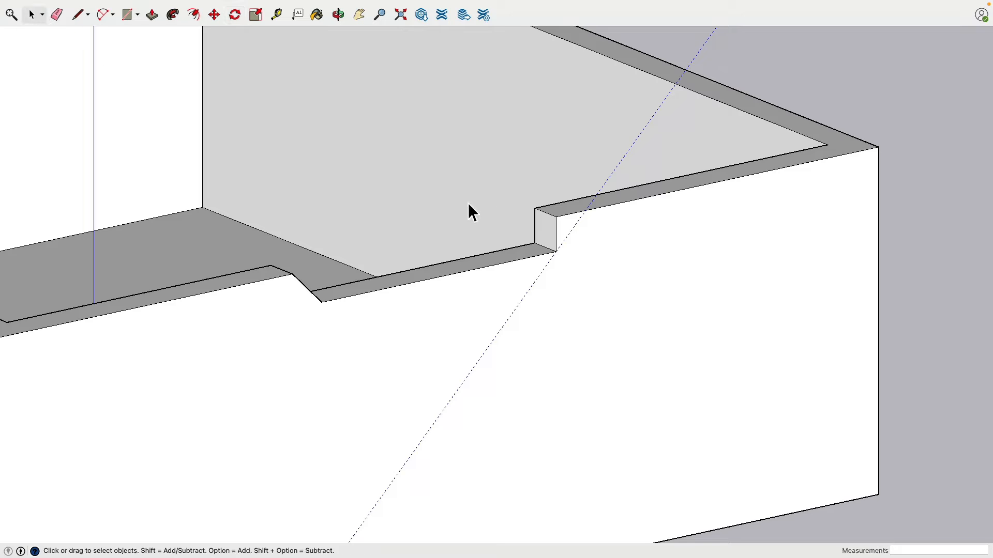
left_click(545, 216)
left_click(216, 19)
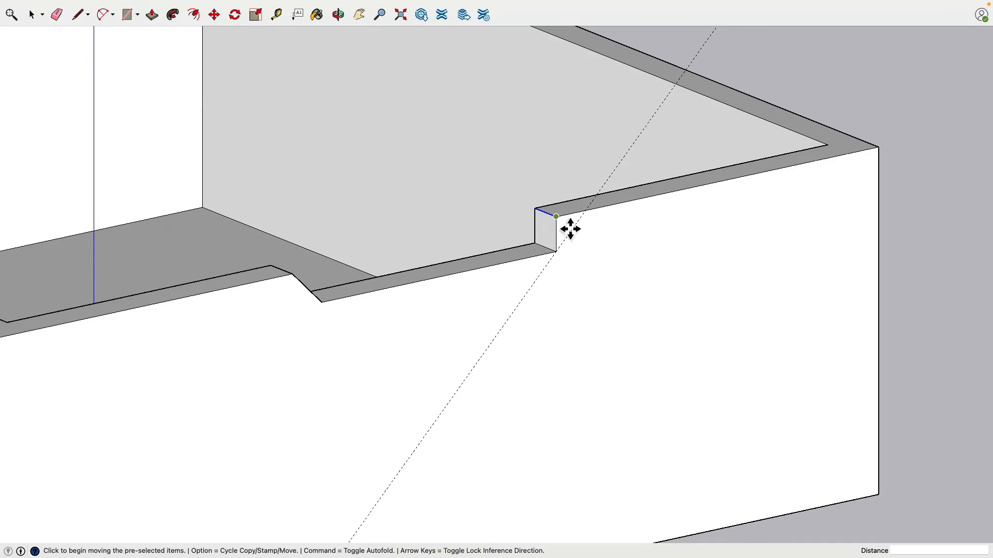
left_click(565, 227)
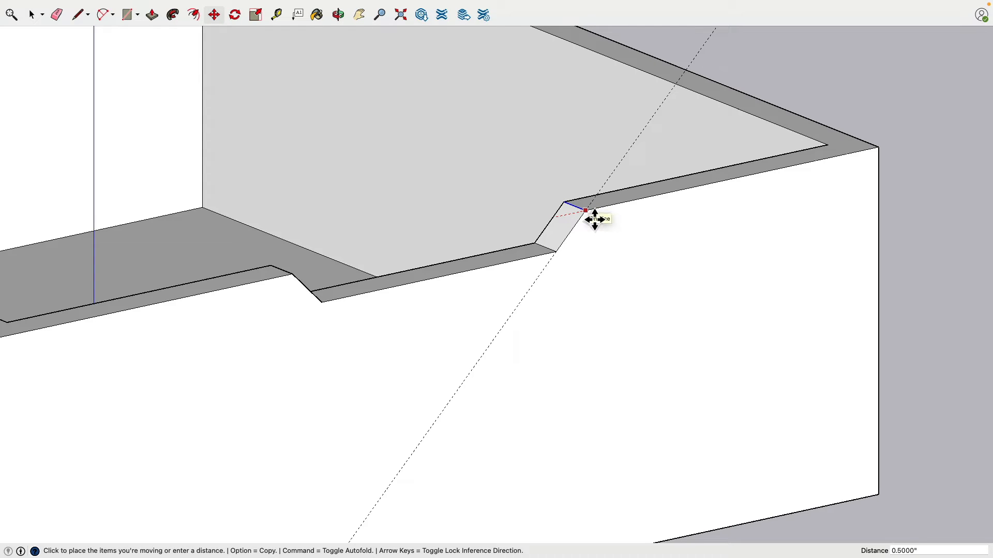
left_click(595, 219)
Step: Erase the angled guide line at the notch's right side
left_click(57, 15)
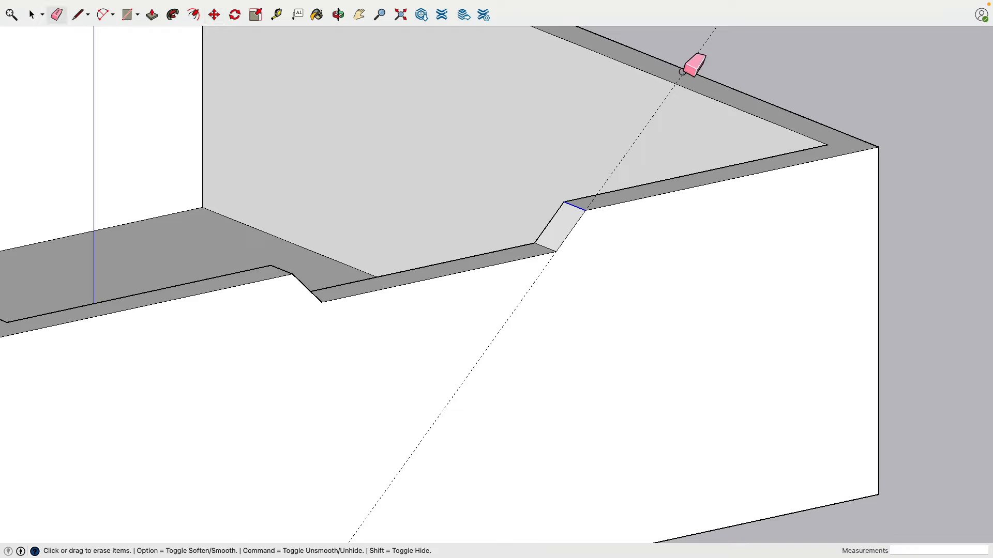
scroll(702, 63, "down", 8)
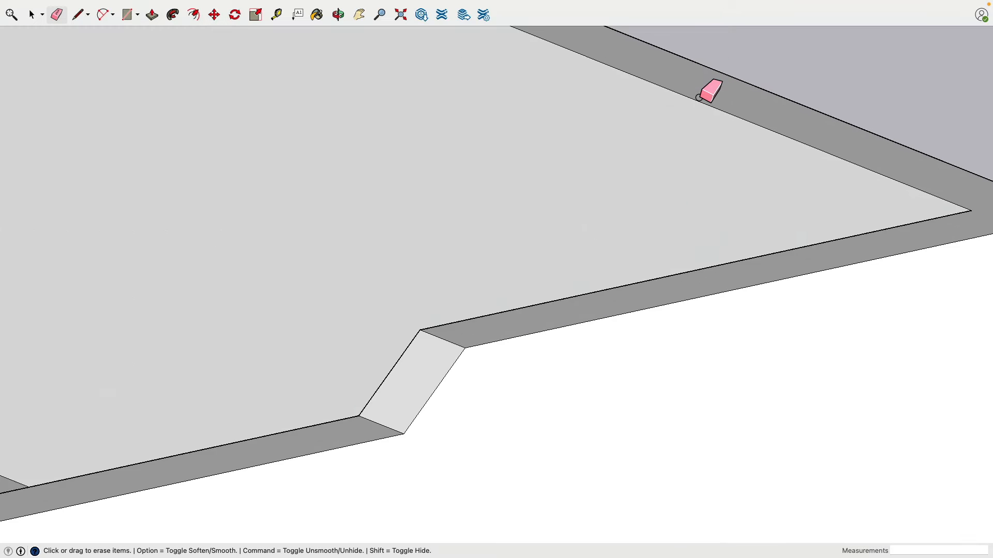
scroll(693, 98, "up", 7)
scroll(682, 106, "down", 6)
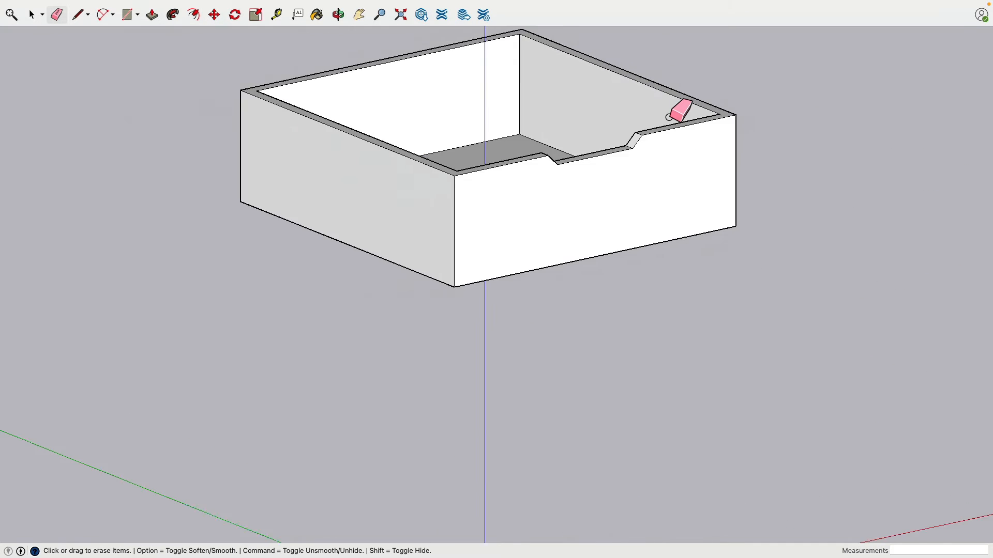
middle_click_drag(676, 106, 260, 111)
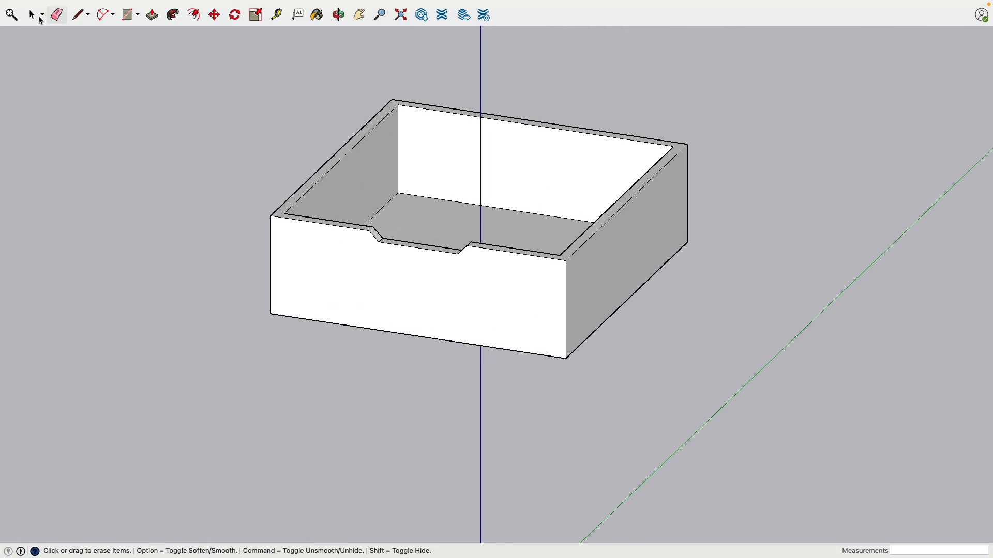
Step: Make all of the drawer's connected geometry, including the finished notch, into a group
left_click(36, 19)
triple_click(402, 174)
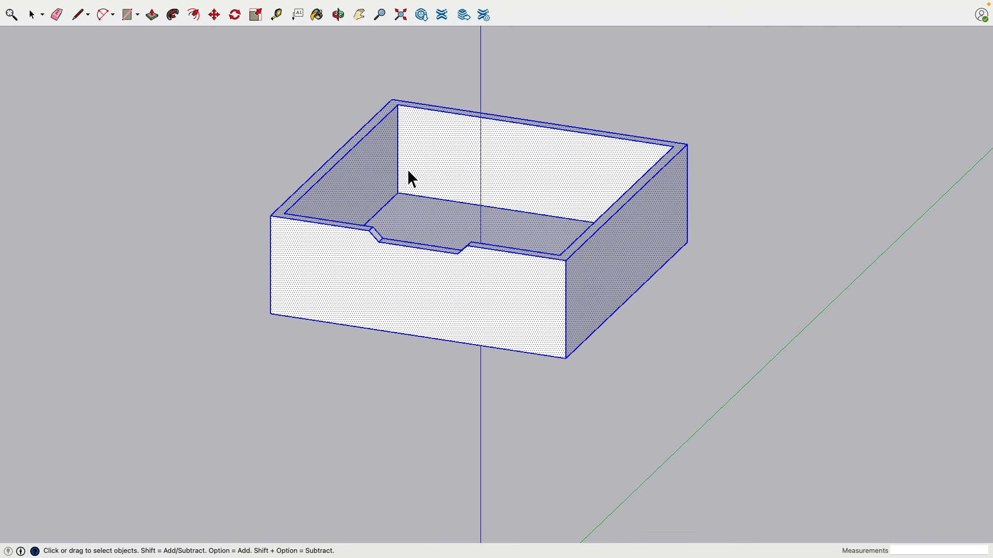
right_click(407, 175)
left_click(454, 256)
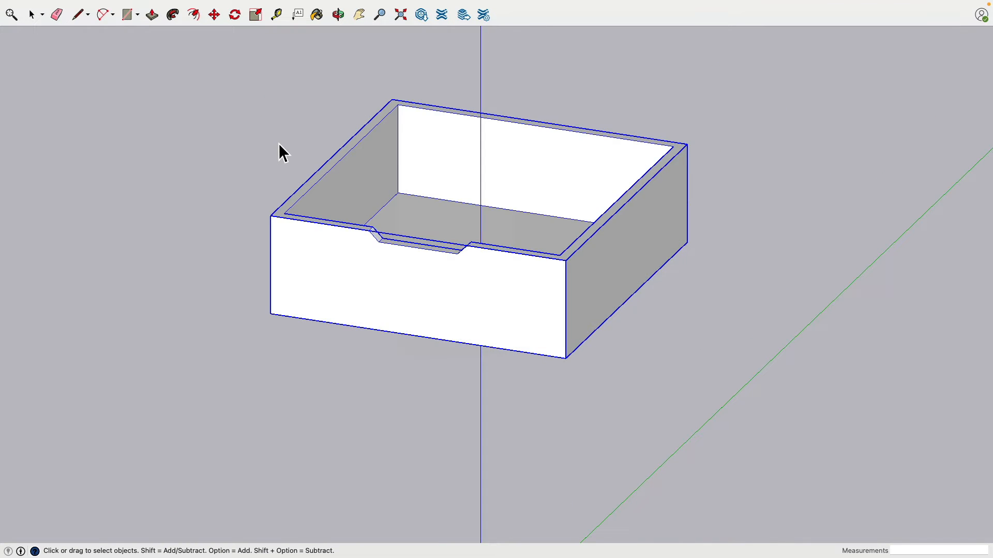
left_click(278, 144)
Step: Unhide all hidden parts of the nightstand
left_click(97, 6)
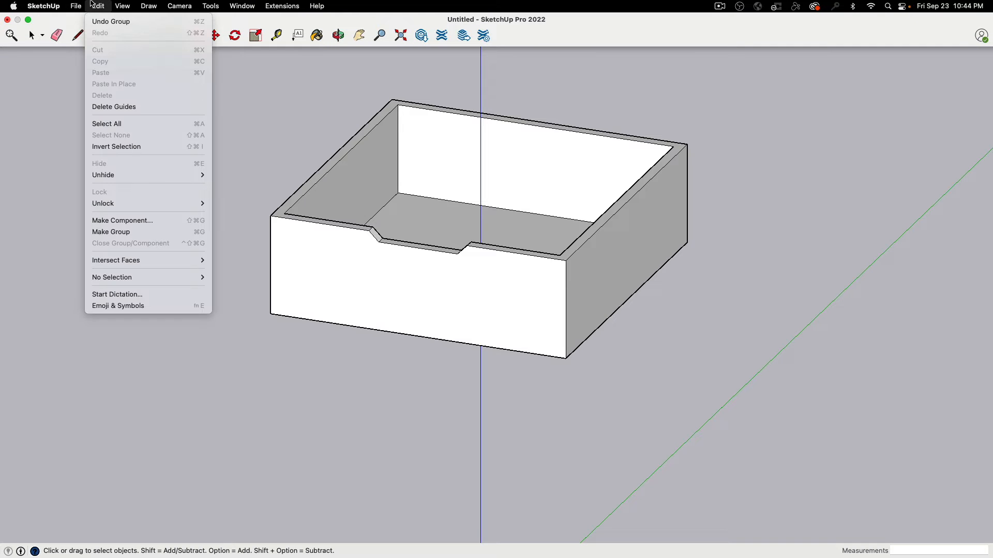
mouse_move(137, 175)
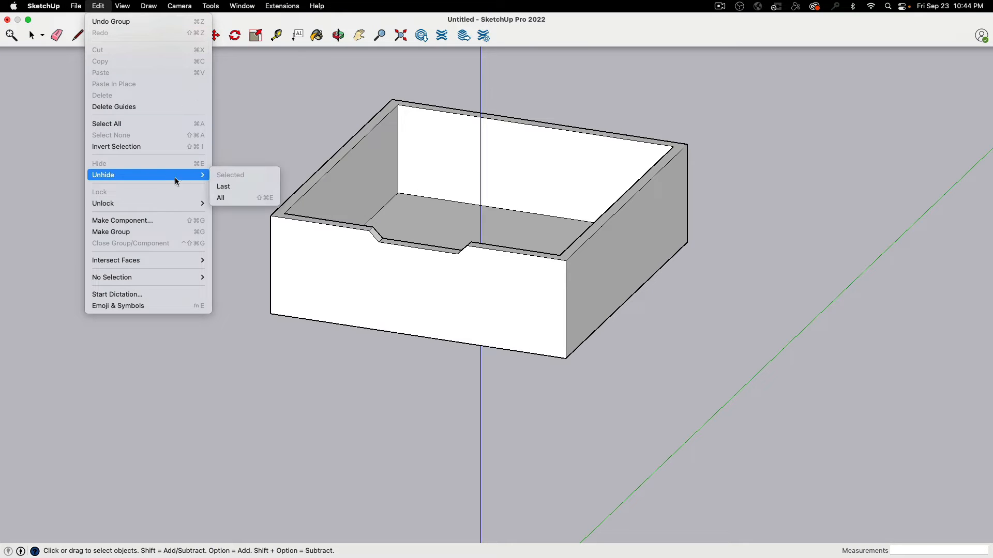
left_click(255, 199)
scroll(213, 212, "up", 2)
scroll(223, 213, "down", 5)
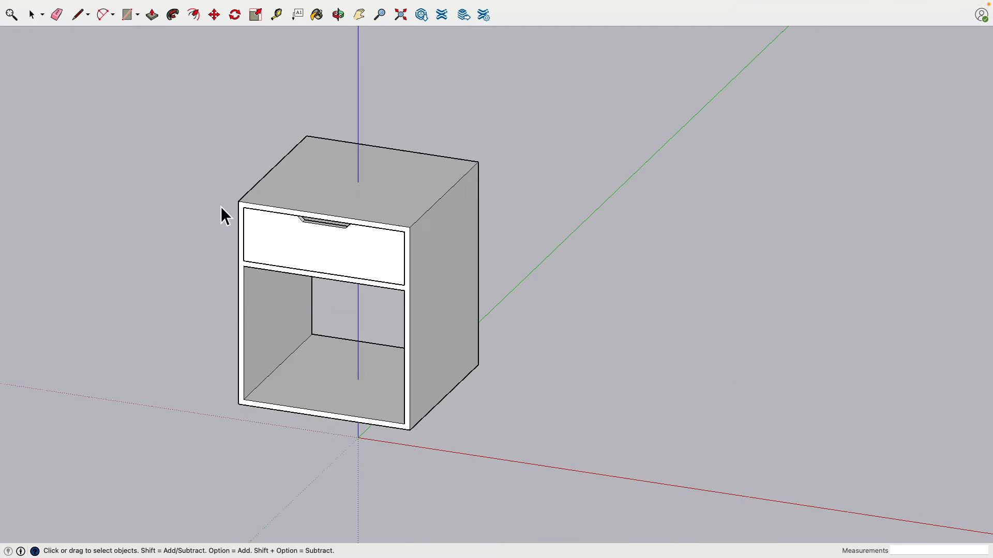
Step: Try sliding the drawer about 8" forward out of the cabinet
middle_click_drag(221, 208, 258, 199)
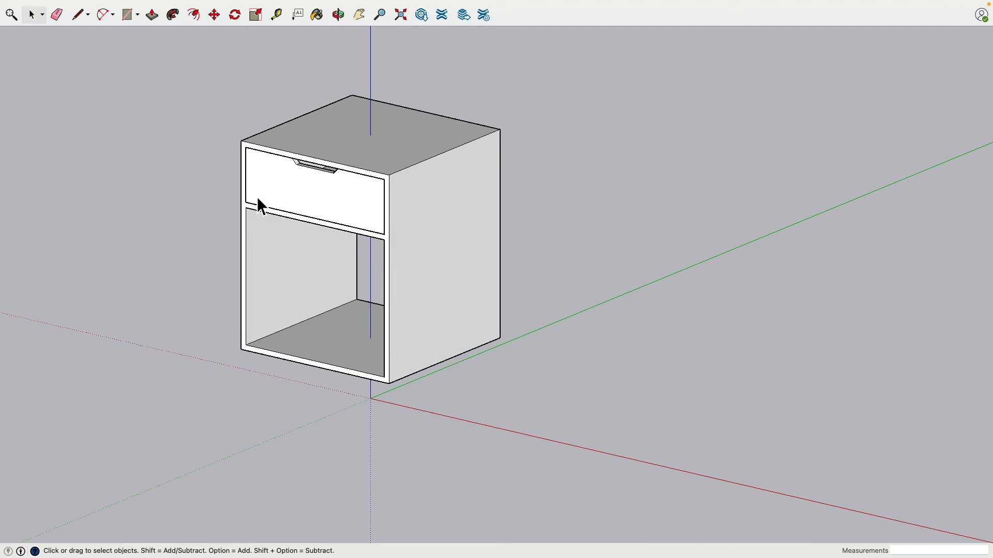
key("m")
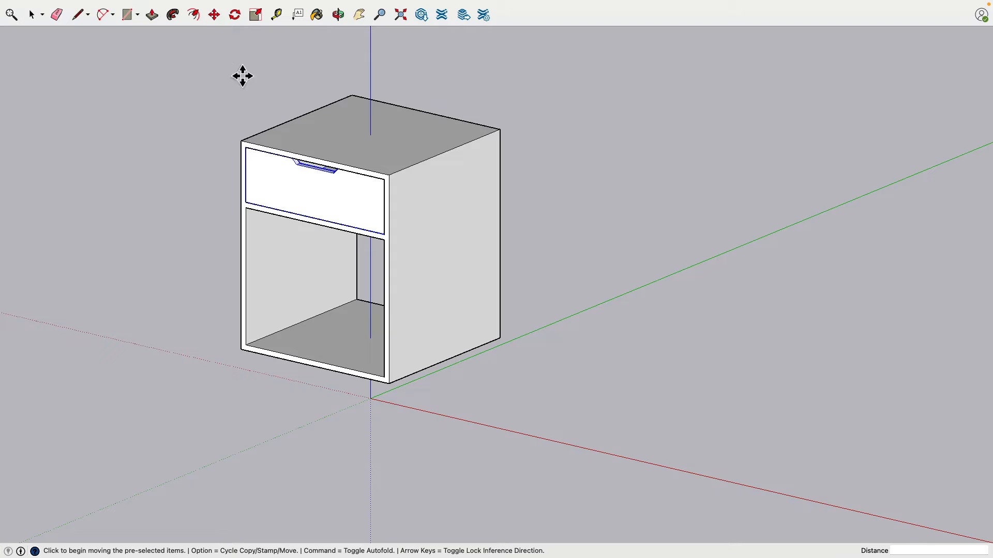
left_click(321, 203)
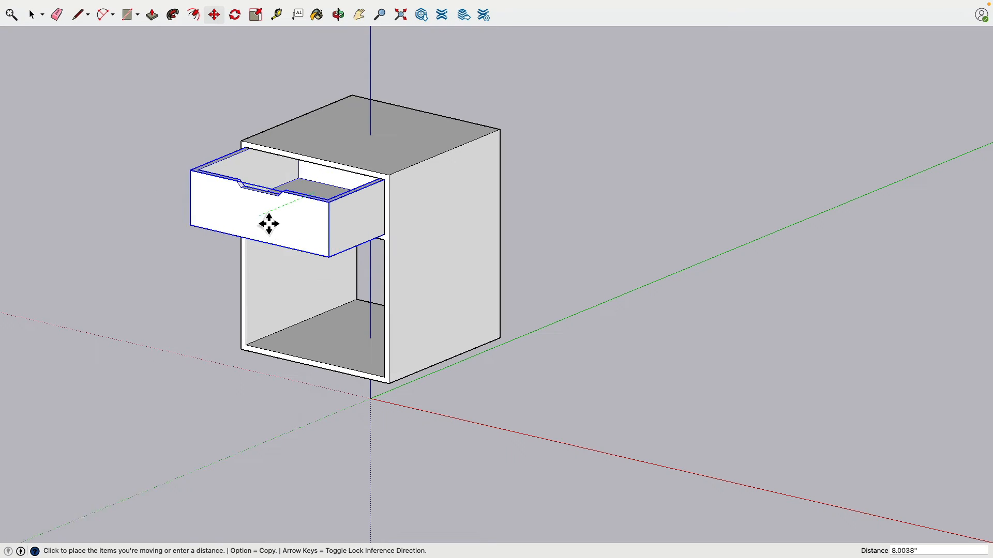
left_click(315, 296)
Step: Draw a 1.5" by 1.5" square on the cabinet's underside near its front corner
middle_click_drag(523, 458, 535, 219)
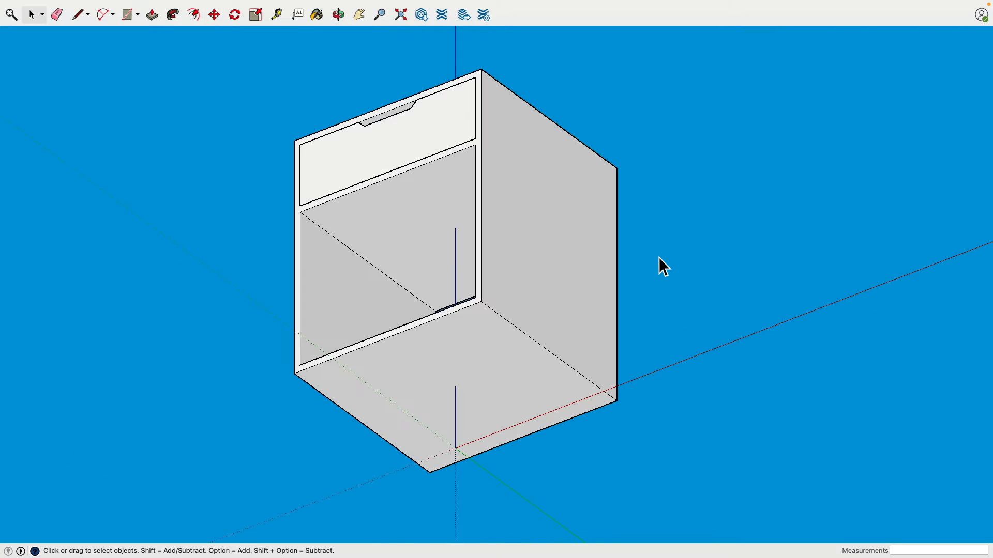
middle_click_drag(657, 260, 674, 246)
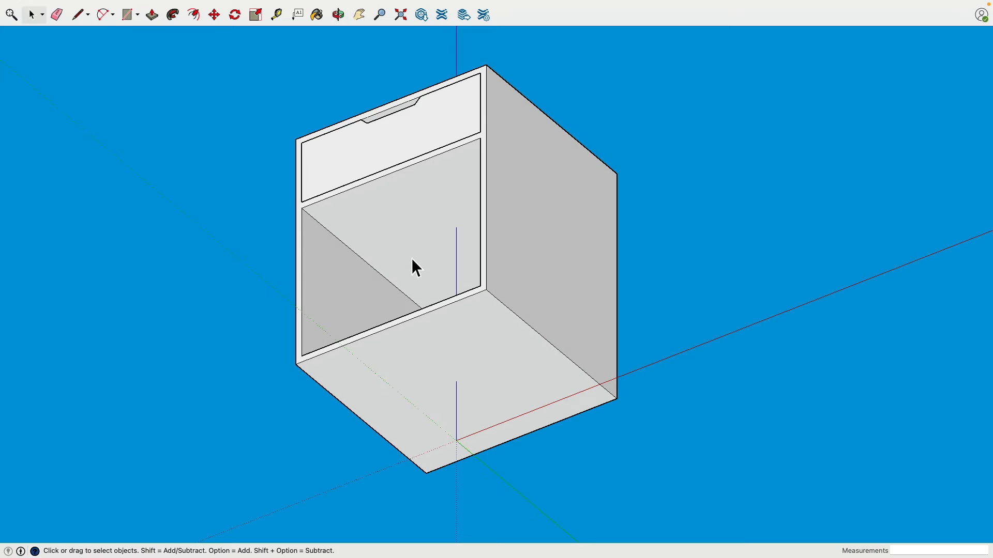
middle_click_drag(412, 266, 346, 271)
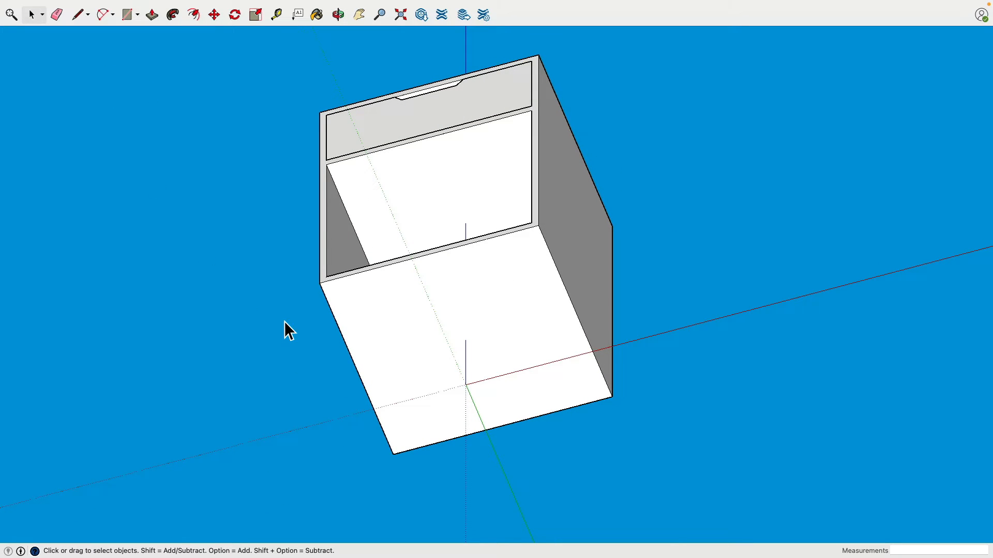
middle_click_drag(284, 322, 221, 247)
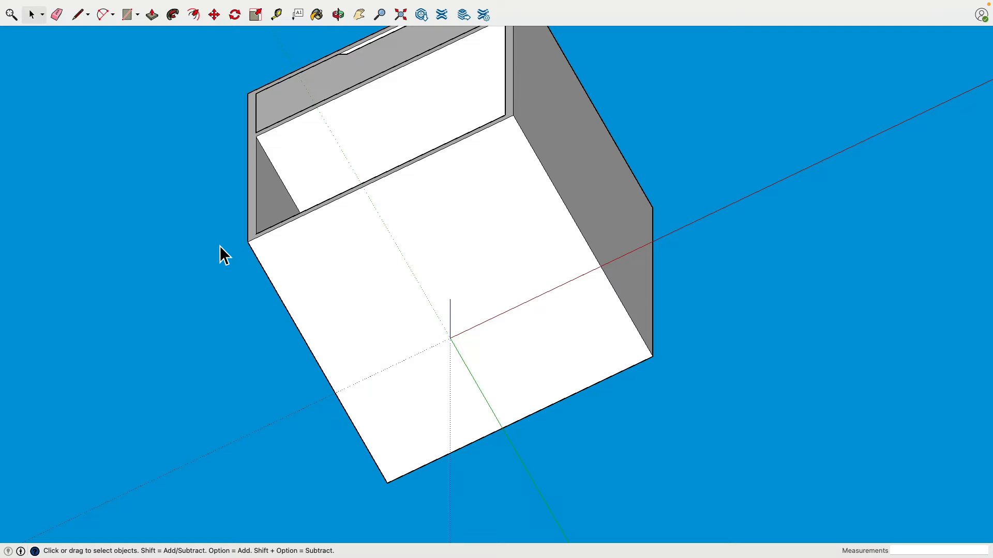
left_click(129, 16)
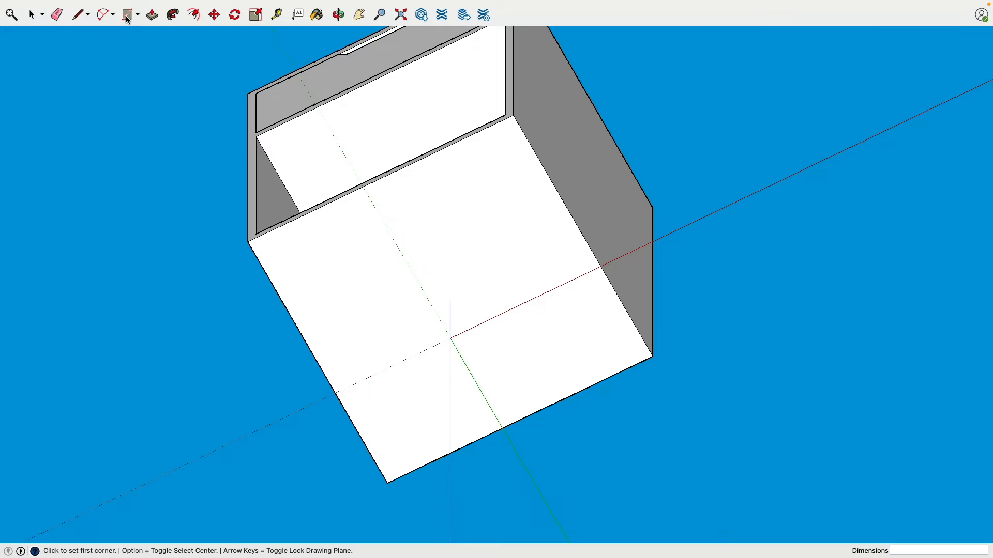
left_click(334, 263)
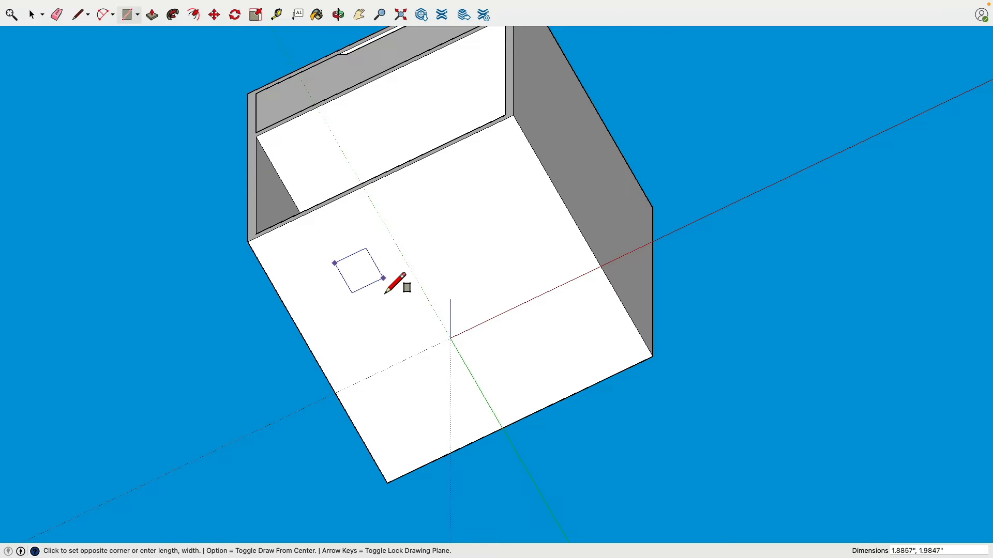
type("1.5")
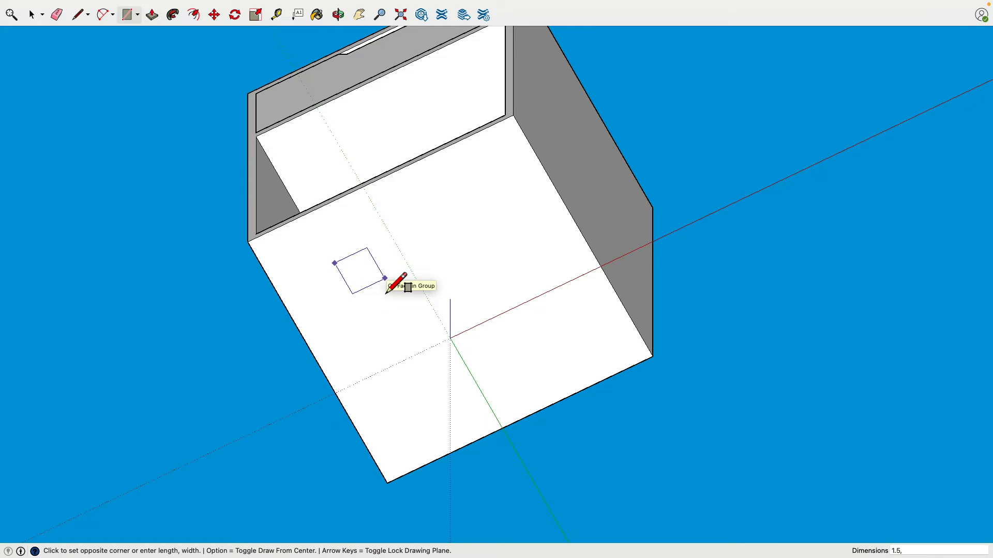
type(",1.5")
key("Return")
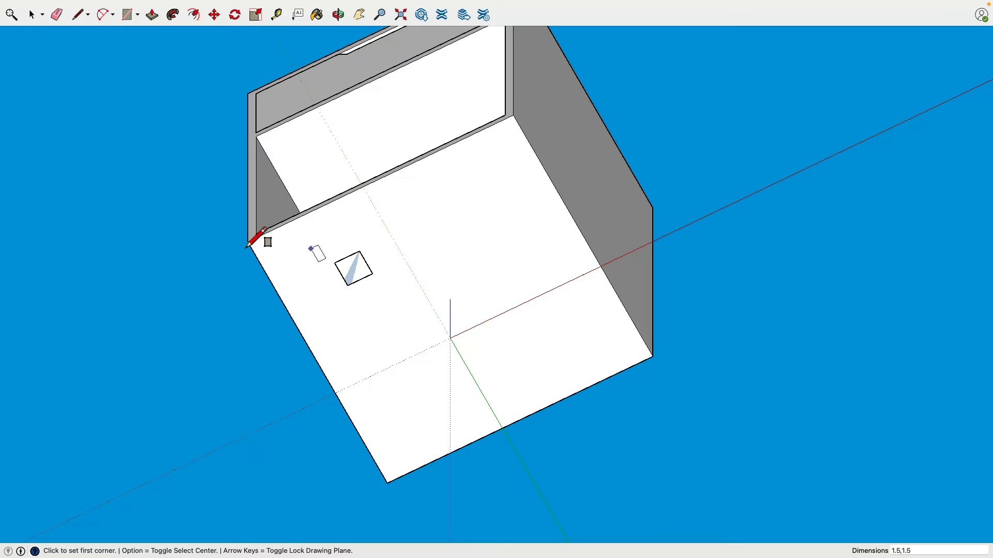
Step: Rotate the small square 45° in the plane of the cabinet's underside
scroll(233, 235, "down", 3)
scroll(204, 231, "up", 5)
left_click(33, 14)
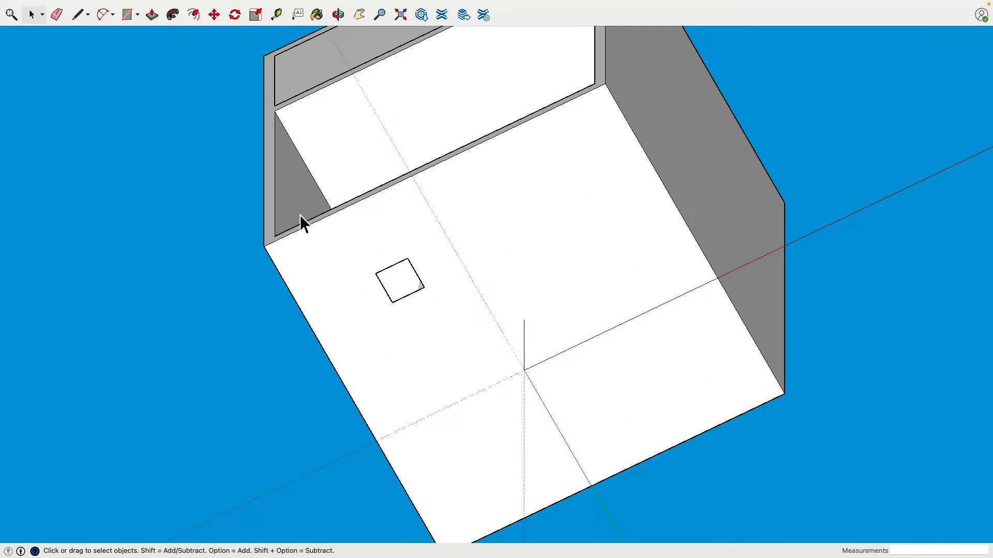
double_click(402, 284)
left_click(235, 14)
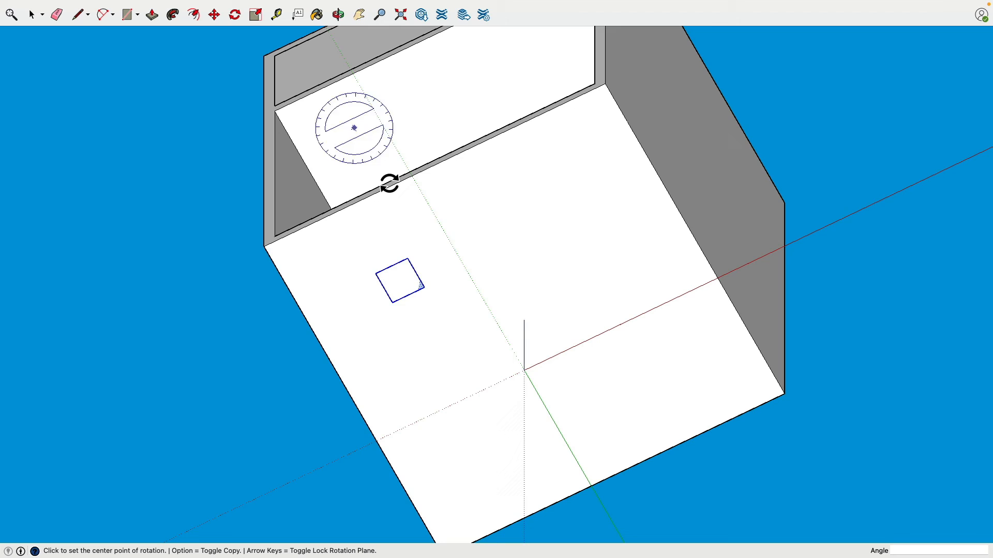
left_click(391, 266)
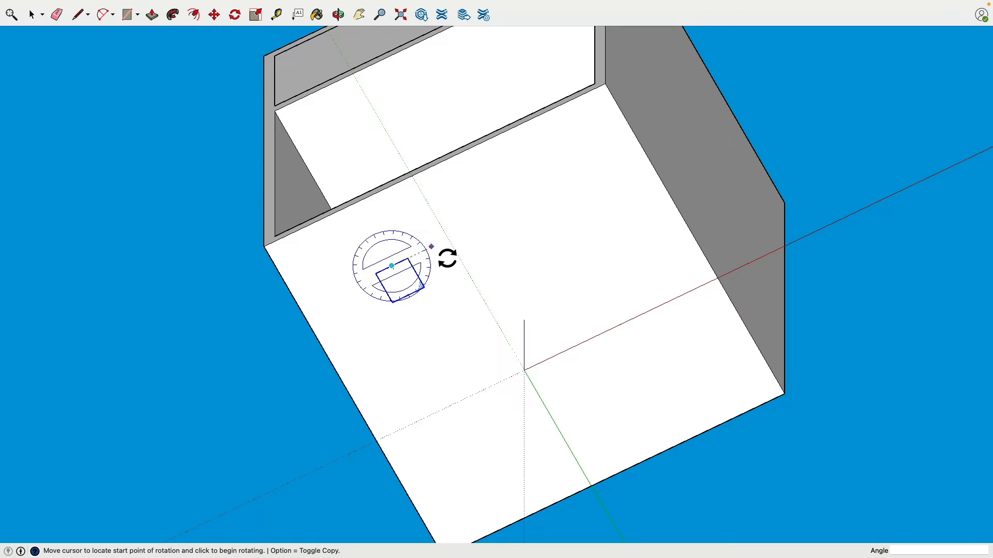
left_click(483, 243)
left_click(516, 267)
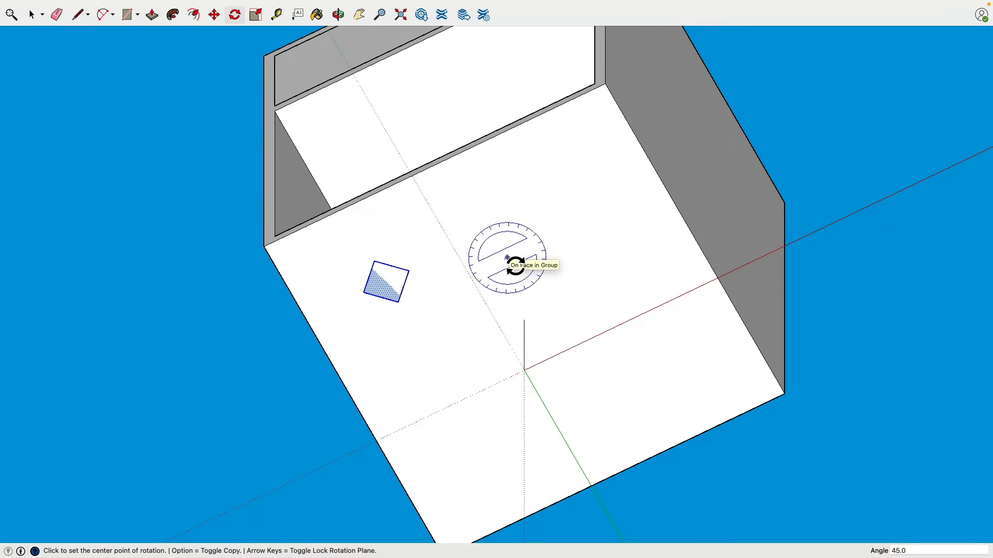
Step: Move the rotated square into the underside's front corner so its corners touch the front and side edges
left_click(218, 16)
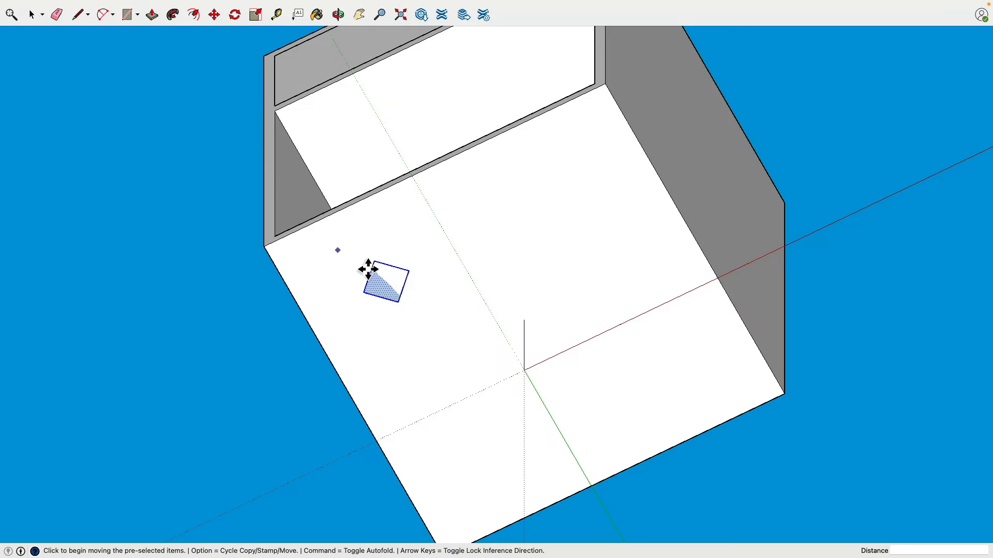
left_click(383, 272)
left_click(349, 216)
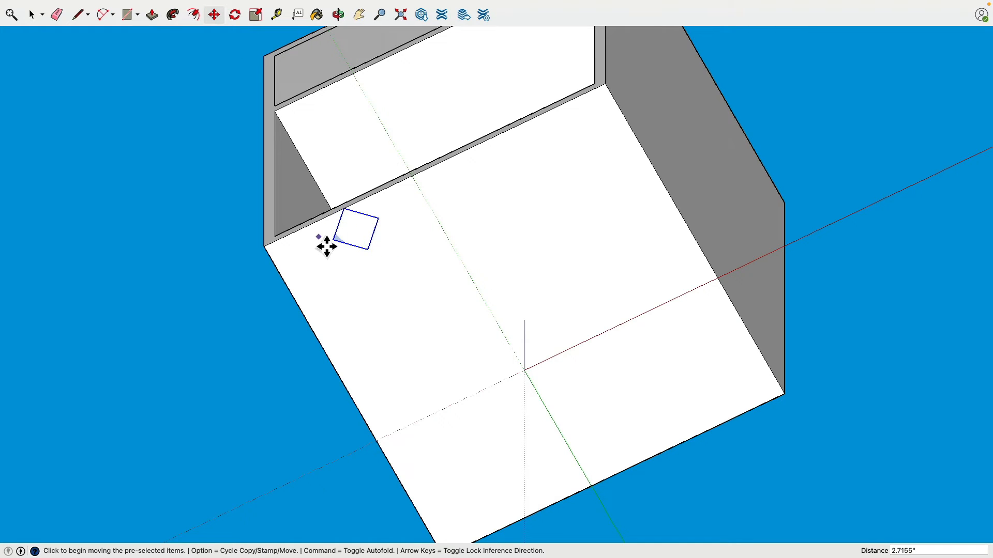
scroll(327, 246, "down", 3)
scroll(330, 253, "up", 5)
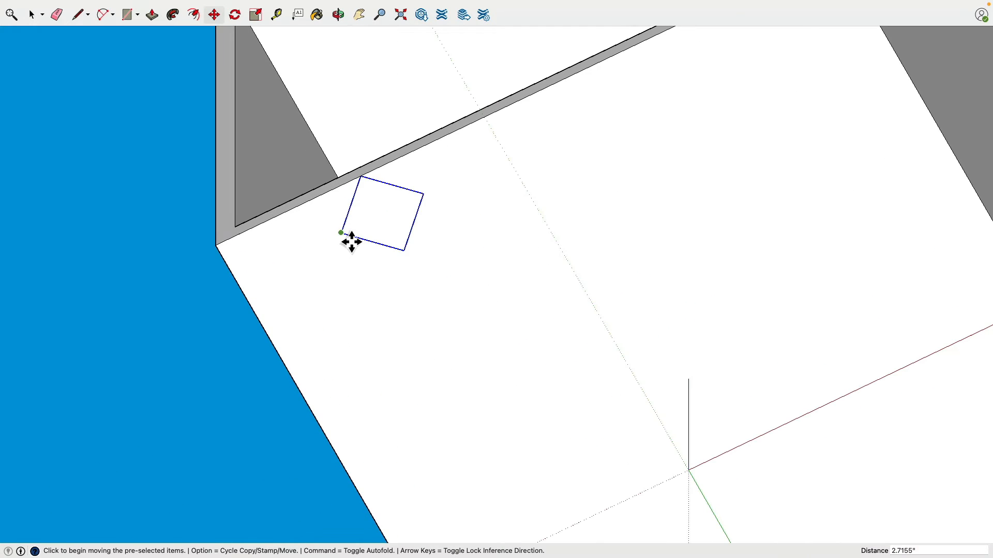
left_click(350, 241)
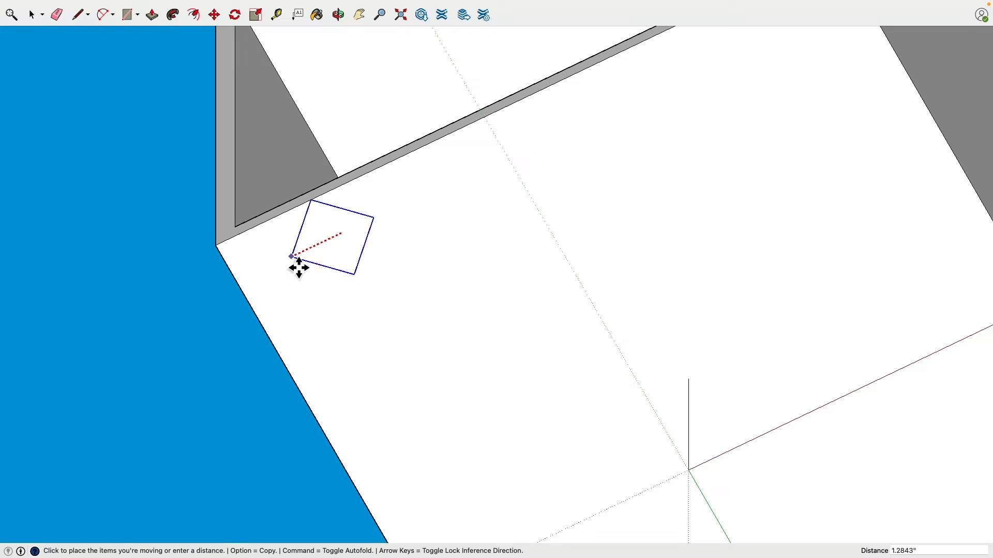
left_click(247, 291)
scroll(216, 293, "down", 5)
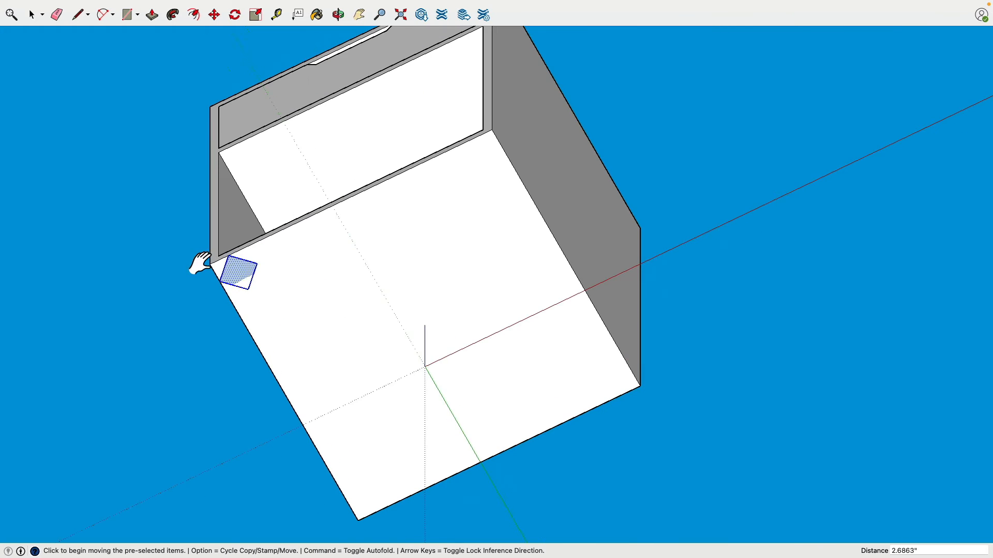
Step: Extrude the rotated square 5" down from the underside to the origin's level to form the leg
mouse_move(199, 263)
middle_mouse_down("shift")
mouse_move(228, 204)
mouse_move(221, 315)
middle_mouse_up("shift")
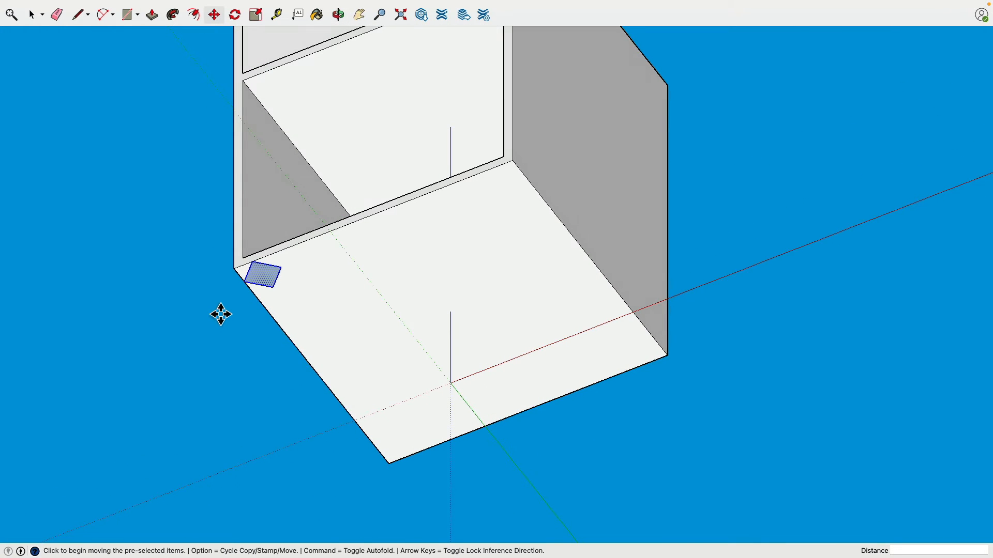
left_click(153, 16)
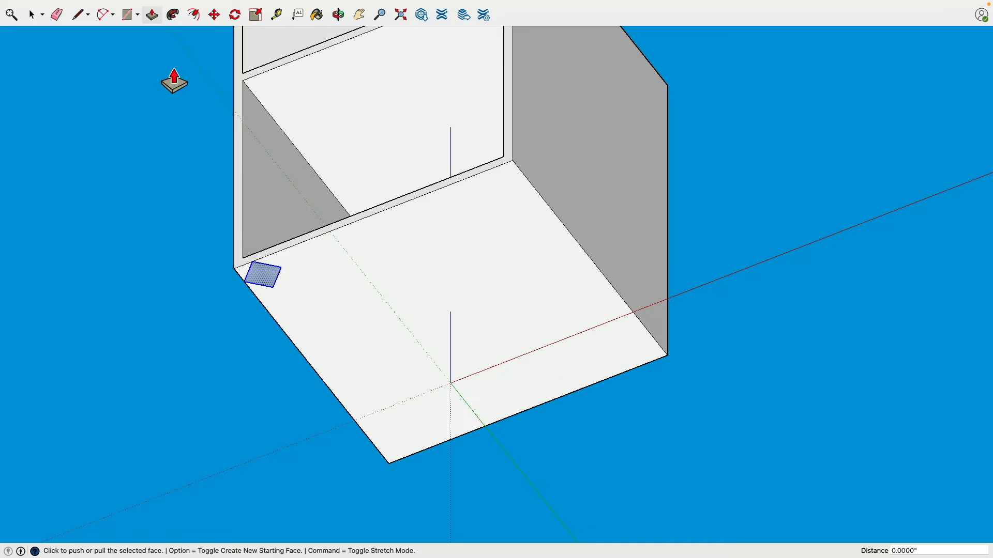
left_click(272, 295)
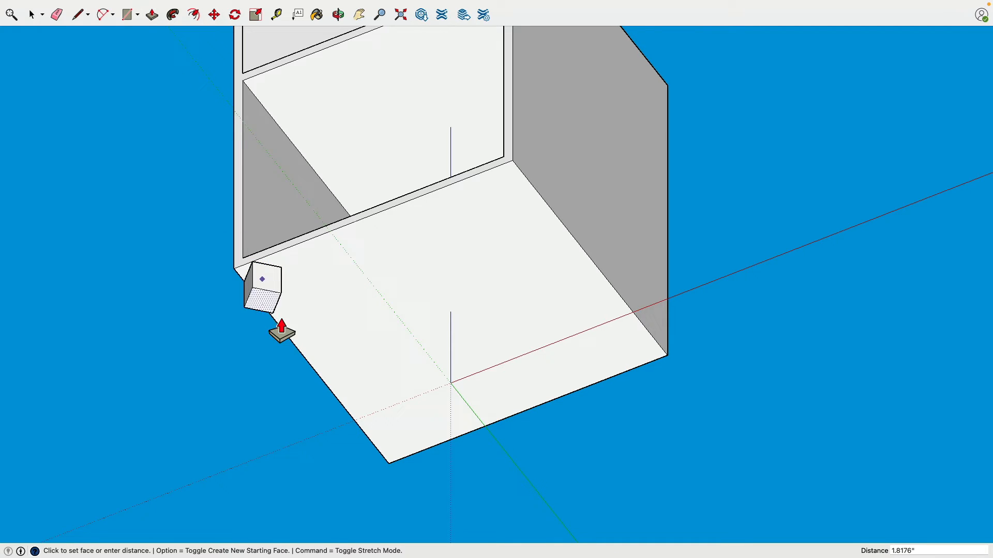
left_click(453, 388)
middle_click_drag(220, 277, 248, 283)
middle_click_drag(228, 188, 199, 328)
scroll(203, 332, "up", 3)
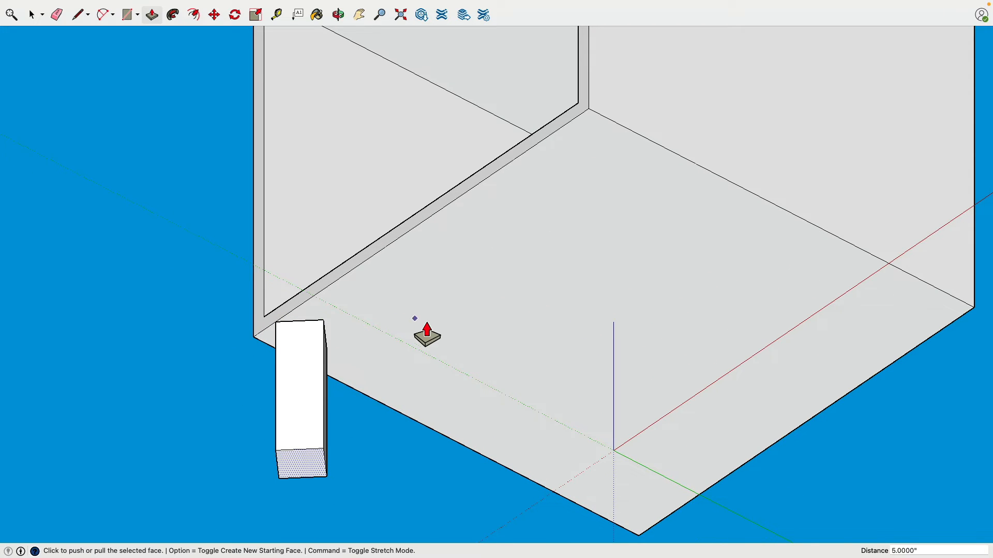
middle_click_drag(310, 317, 180, 247)
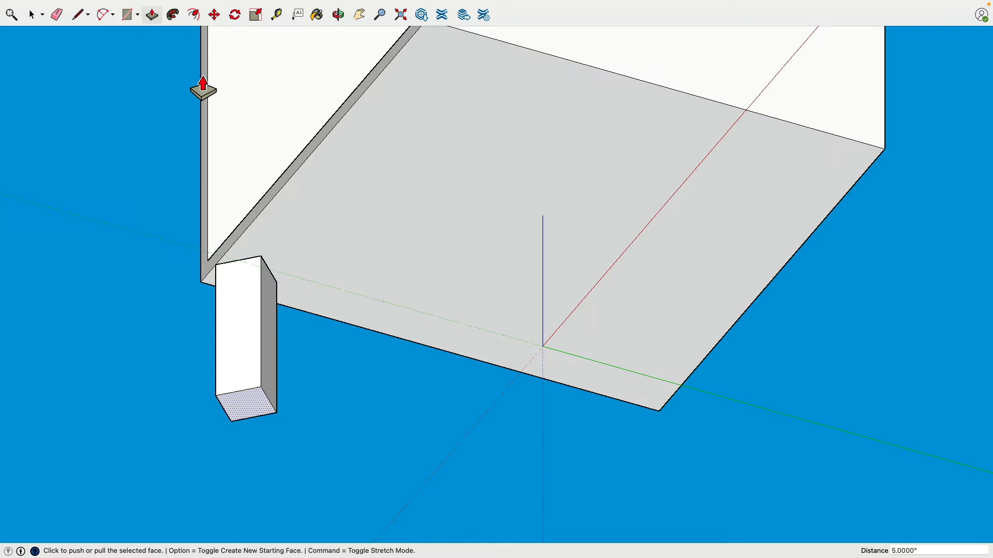
Step: Try tapering the leg by moving its inner edge on the underside freely inward
left_click(277, 15)
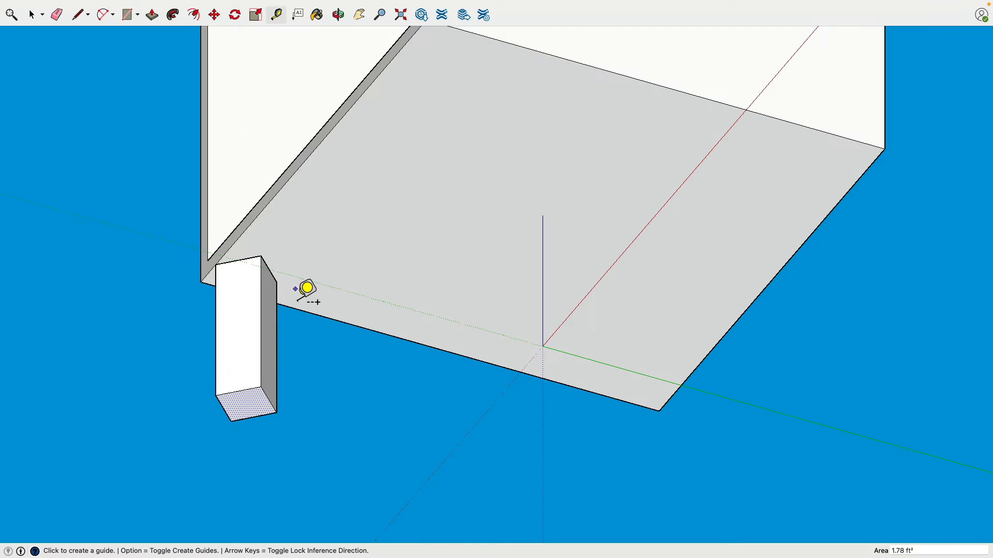
middle_click_drag(306, 288, 316, 143)
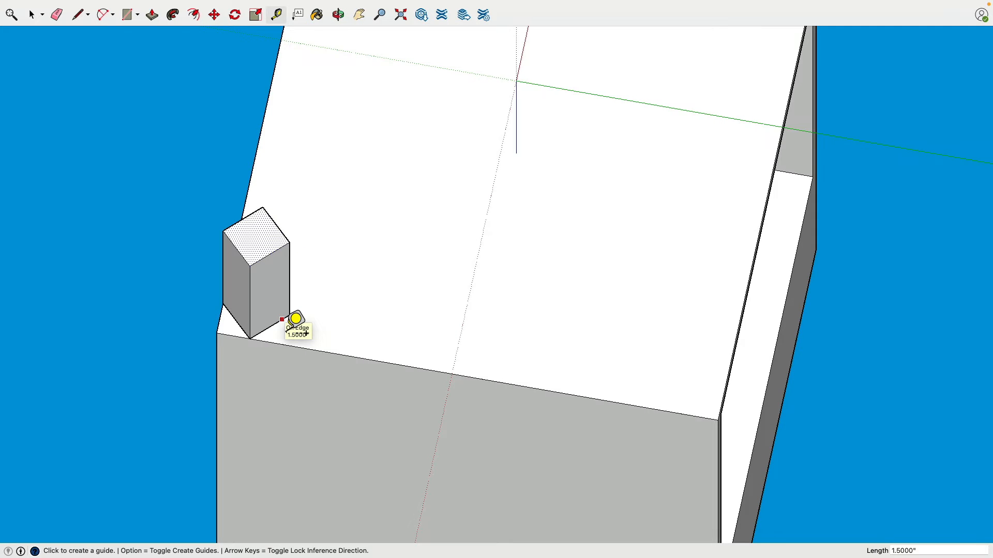
middle_click_drag(296, 319, 110, 32)
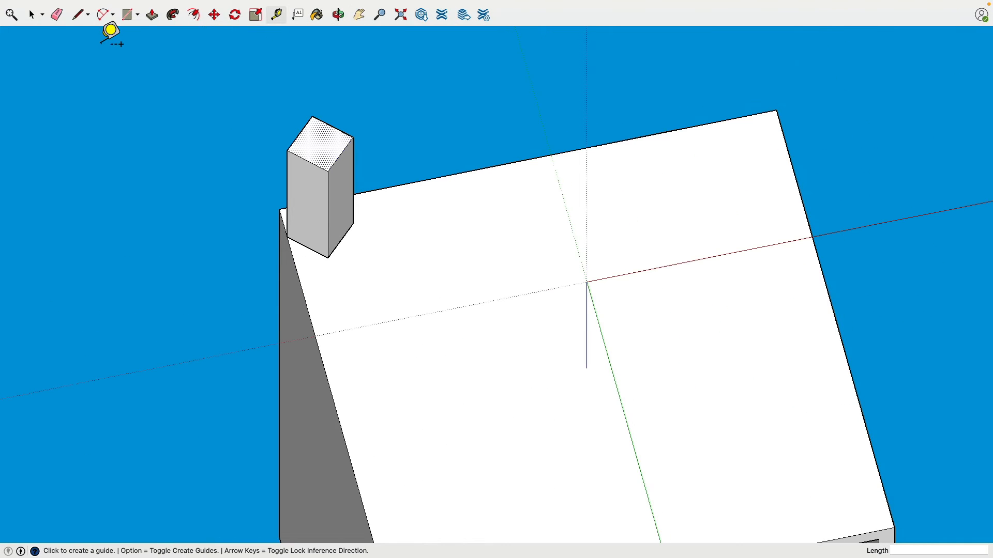
left_click(33, 14)
left_click(343, 251)
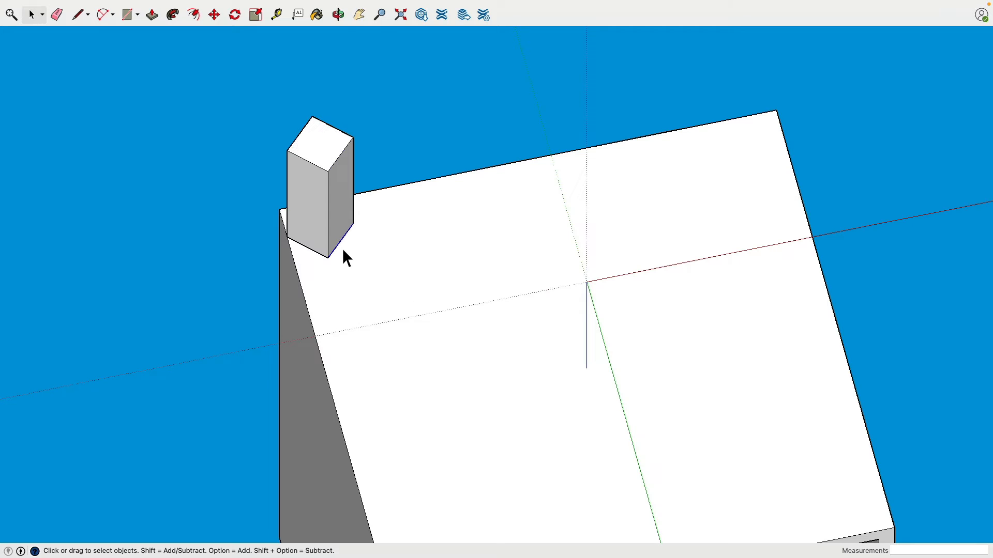
left_click(214, 15)
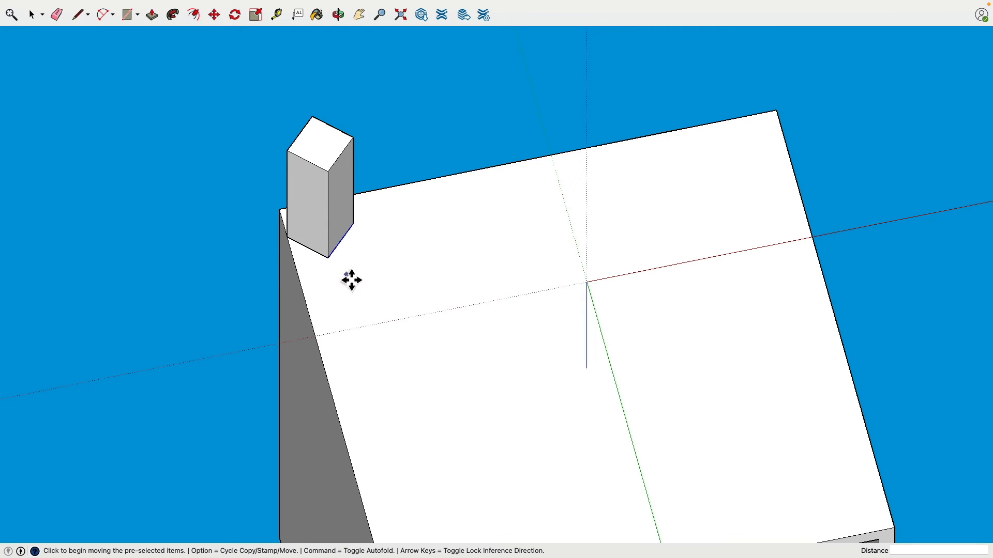
left_click(337, 264)
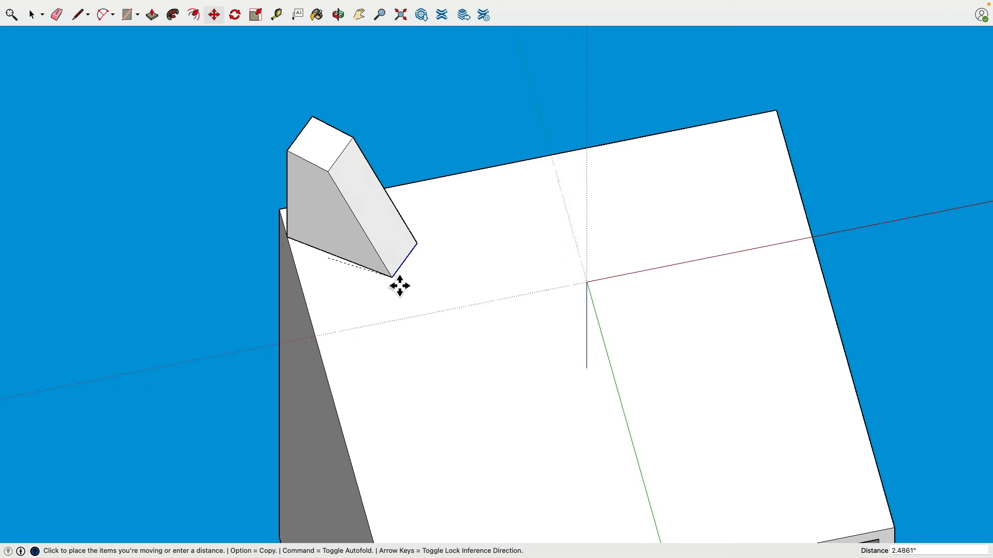
left_click_drag(399, 286, 443, 274)
middle_click_drag(443, 275, 421, 67)
left_click(461, 292)
left_click(465, 238)
key("super+z")
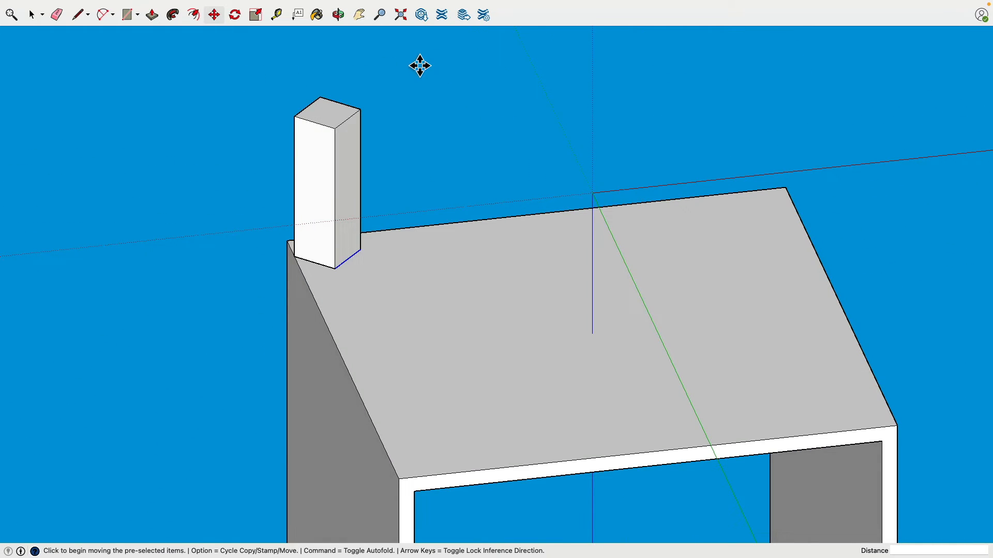
Step: Create a diagonal guide line across the underside, aligned with the leg's base edge that adjoins the inner edge
middle_click_drag(430, 199, 391, 258)
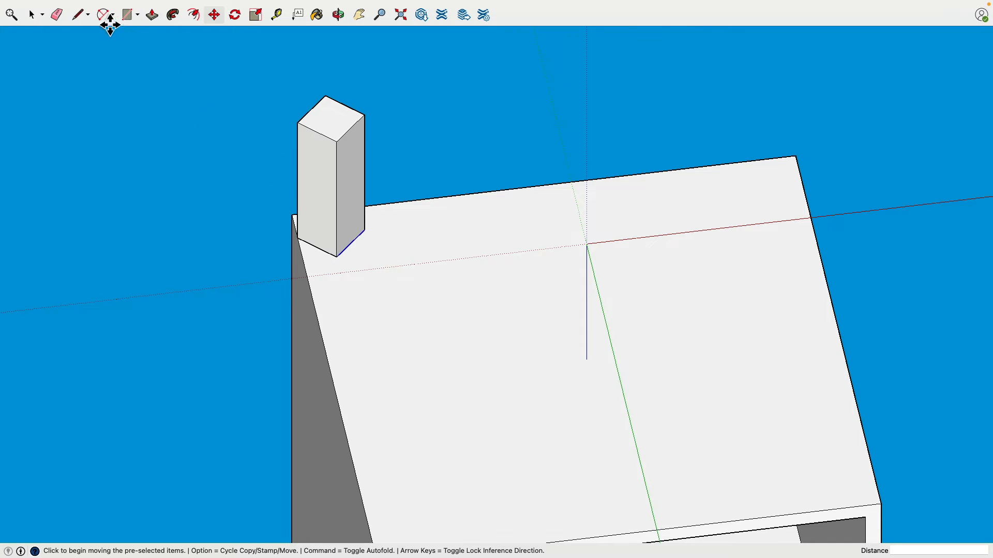
left_click(277, 15)
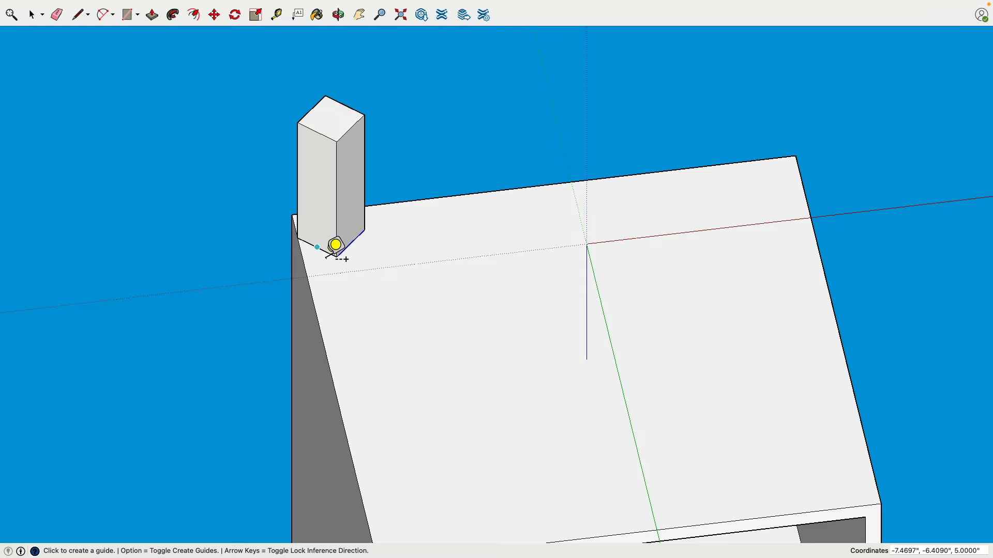
left_click(334, 255)
middle_click_drag(398, 228, 272, 247)
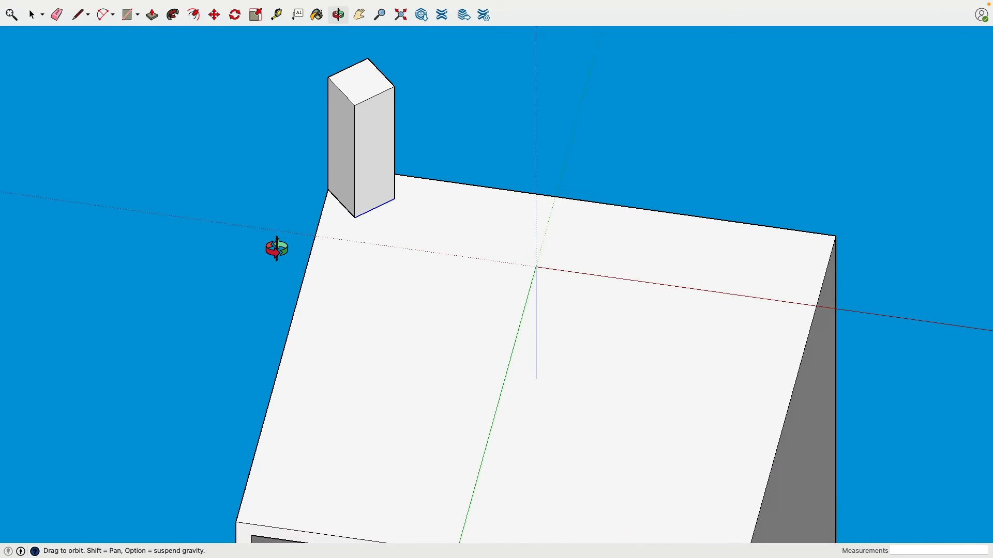
left_click(402, 208)
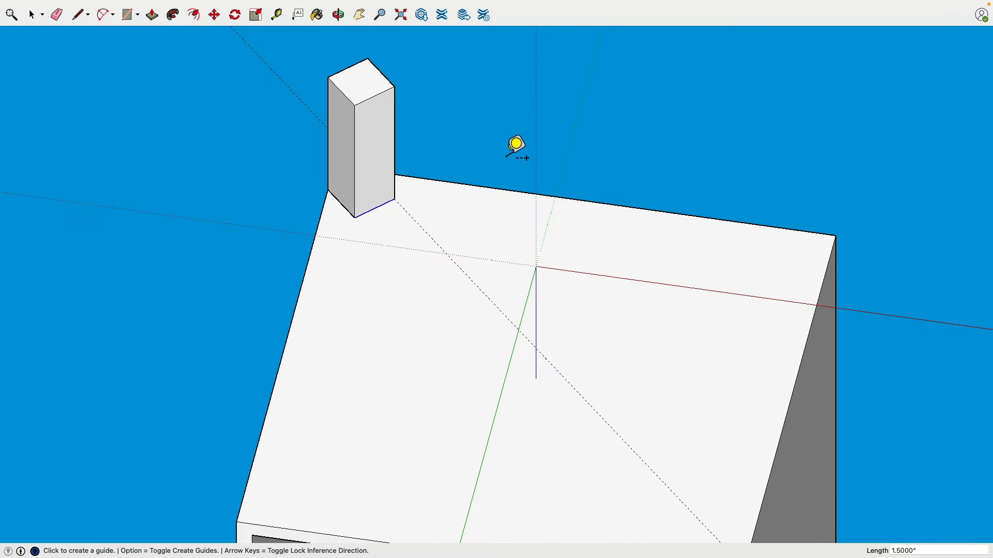
Step: Move the leg's inner edge on the underside inward along the diagonal guide to widen the leg's upper end
left_click(214, 14)
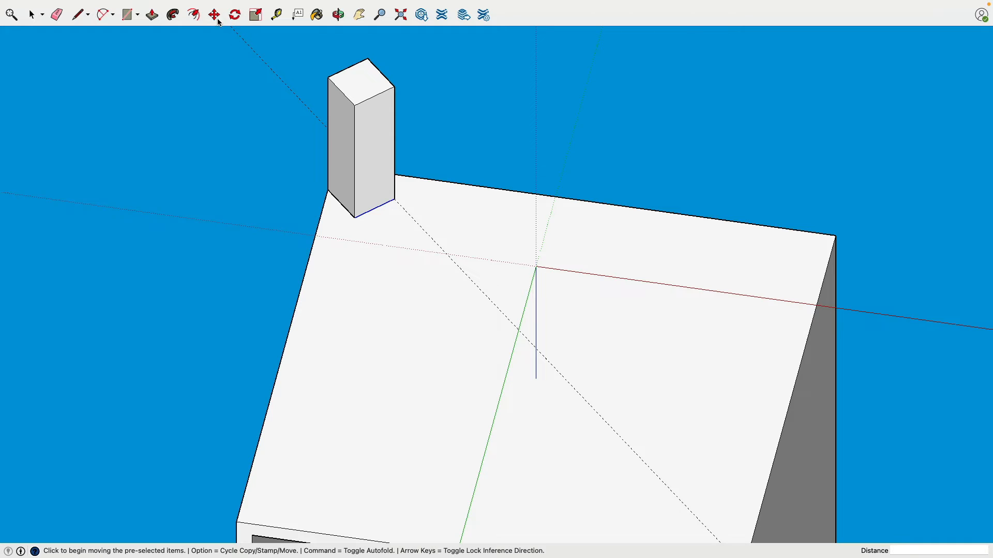
left_click(403, 207)
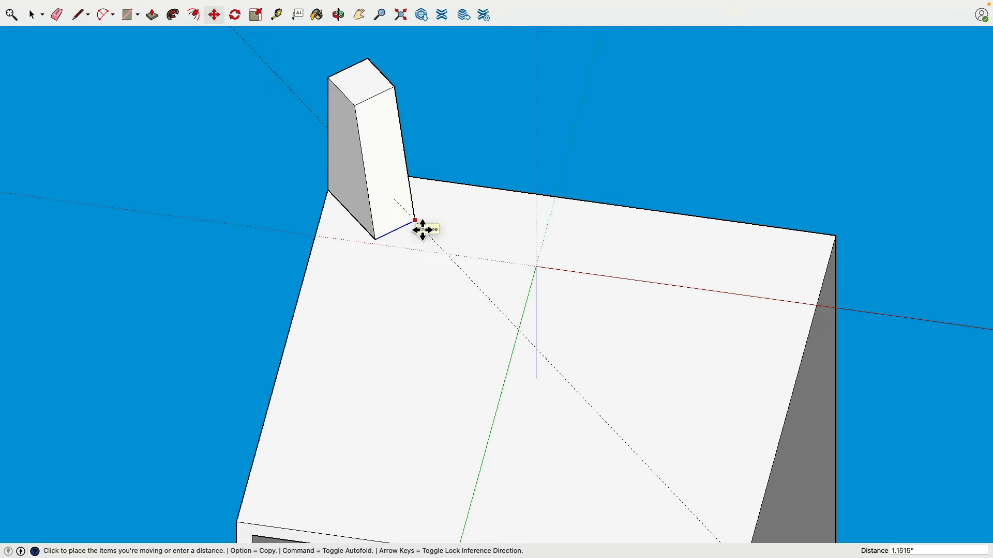
left_click(423, 230)
Step: Select the leg's outer edge on the underside as well and move both edges 1" inward along the diagonal guide
key("o")
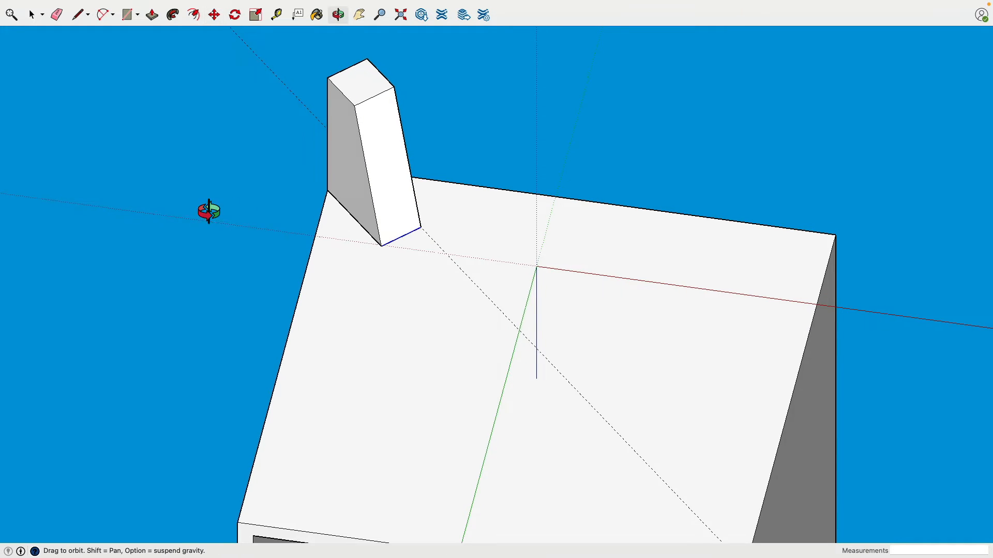
left_click_drag(206, 210, 807, 205)
key("m")
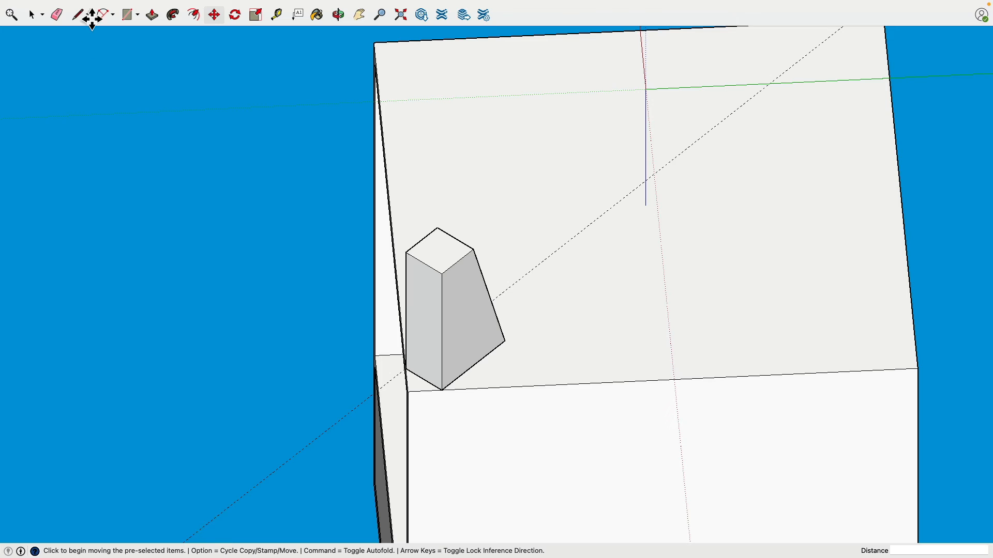
left_click(35, 17)
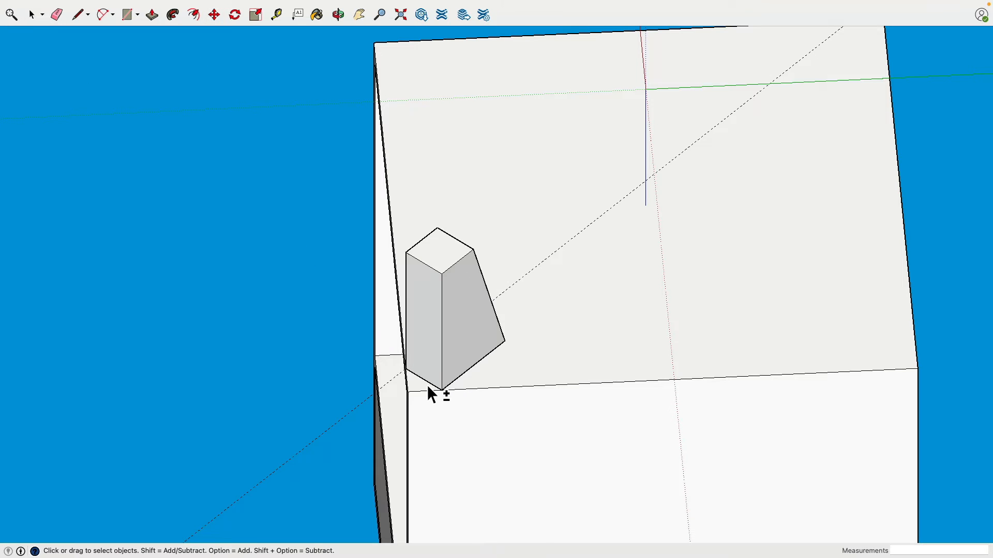
middle_click_drag(436, 394, 337, 150)
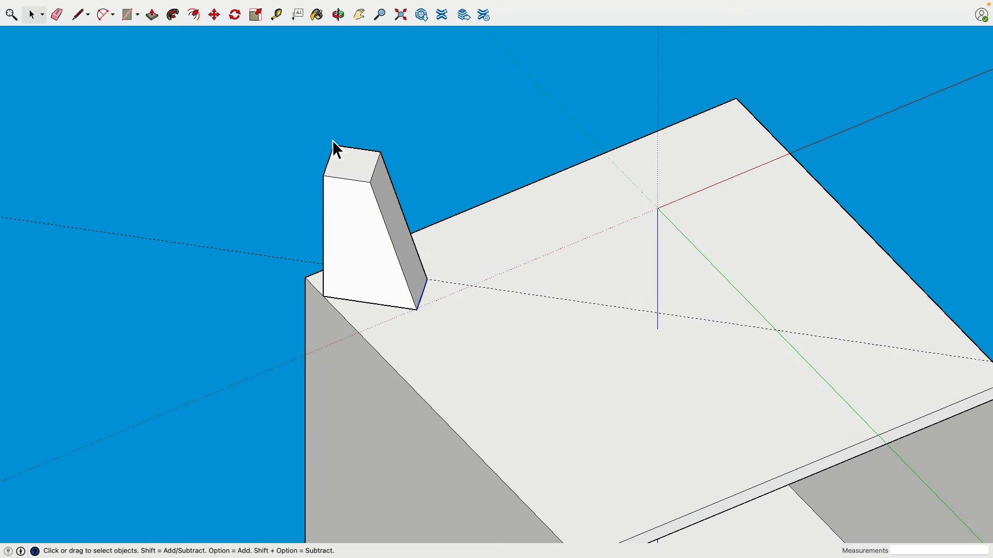
left_click(216, 17)
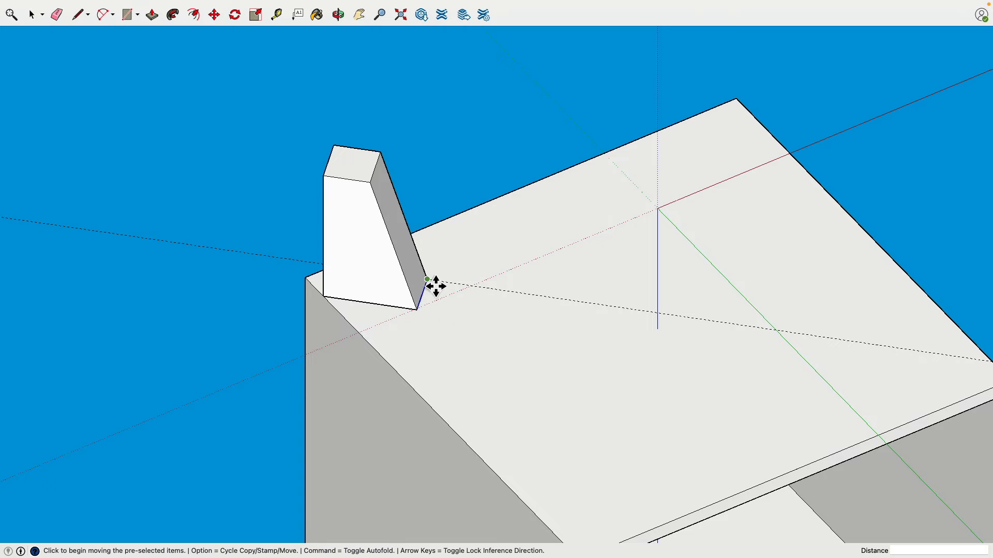
left_click(436, 286)
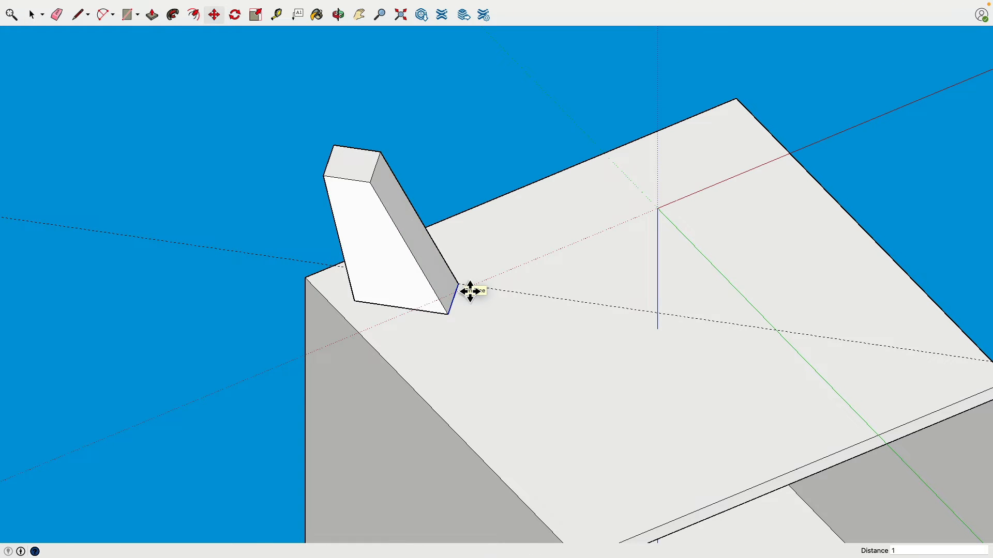
left_click(462, 288)
Step: Erase the diagonal guide and make the entire angled leg a group
middle_click_drag(461, 288, 590, 192)
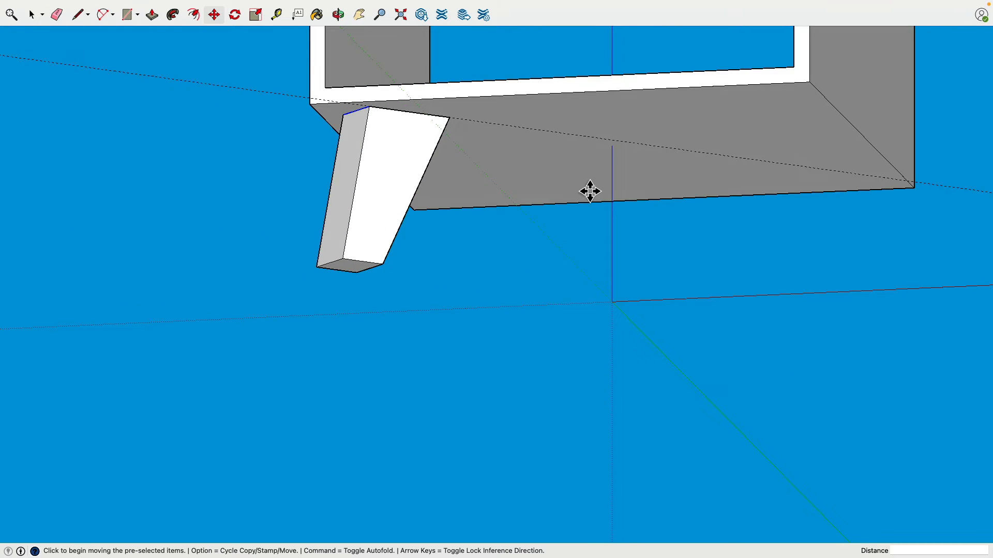
middle_click_drag(590, 191, 33, 38)
left_click(56, 14)
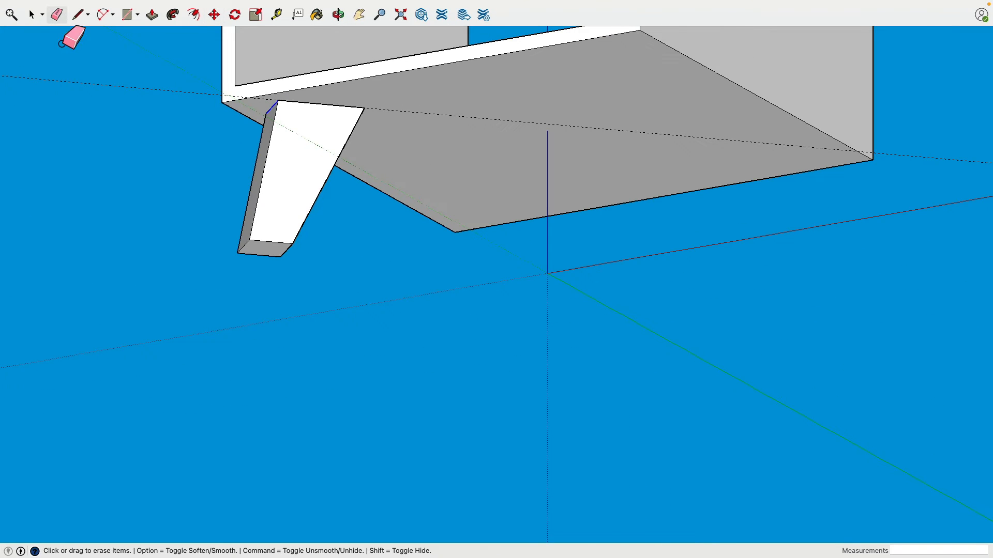
left_click(33, 14)
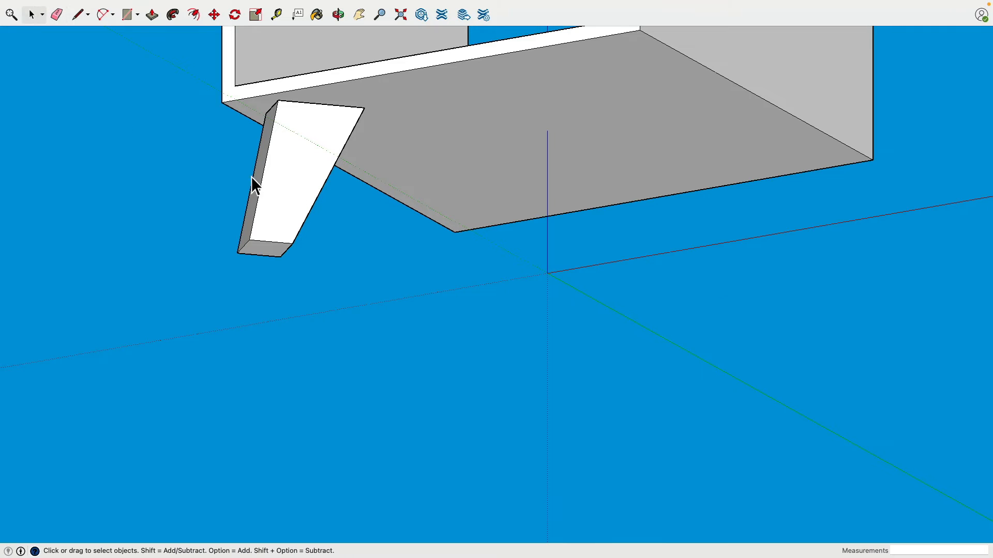
triple_click(294, 190)
right_click(291, 182)
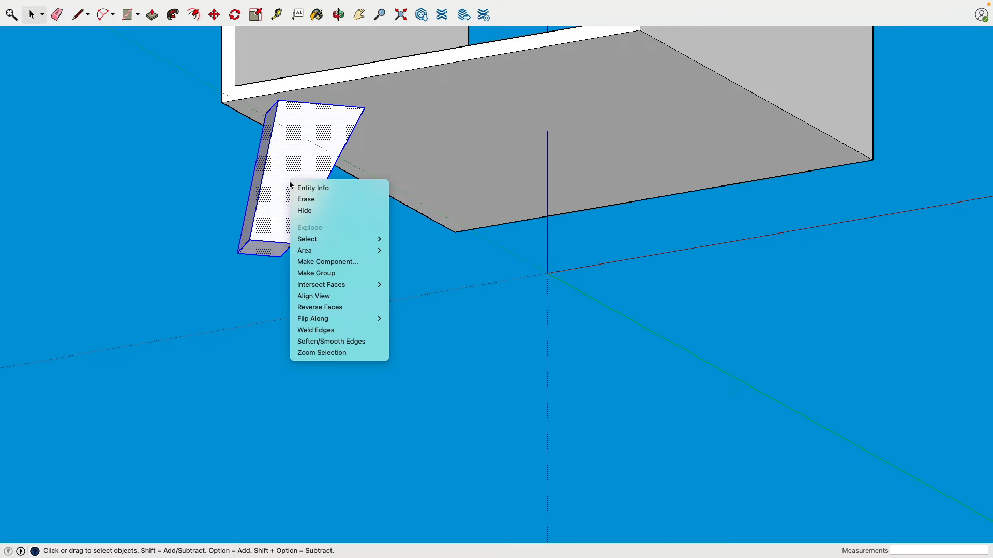
left_click(320, 276)
Step: Rotate a copy of the leg group 90° about the origin to the other front corner of the underside
scroll(393, 300, "up", 2)
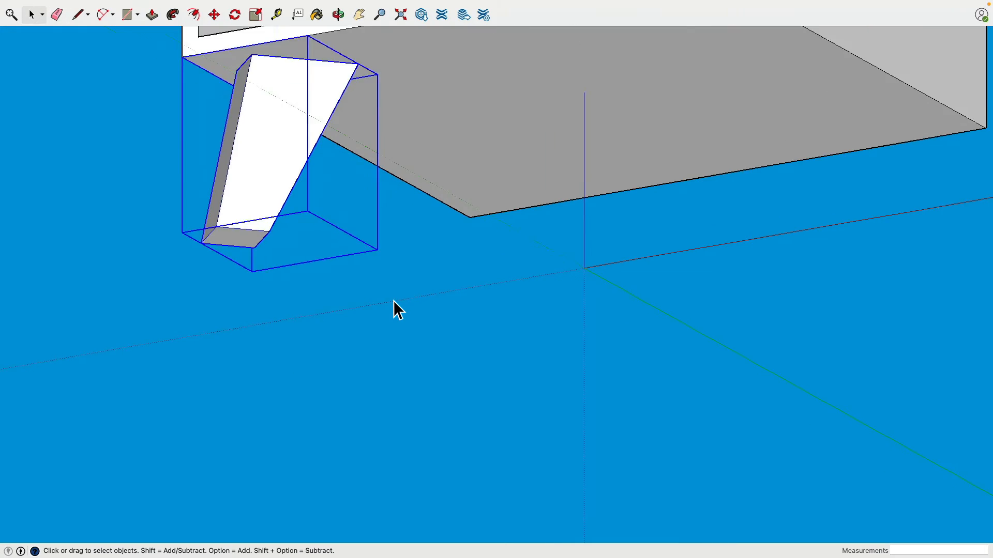
scroll(393, 300, "down", 7)
middle_click_drag(406, 291, 410, 205)
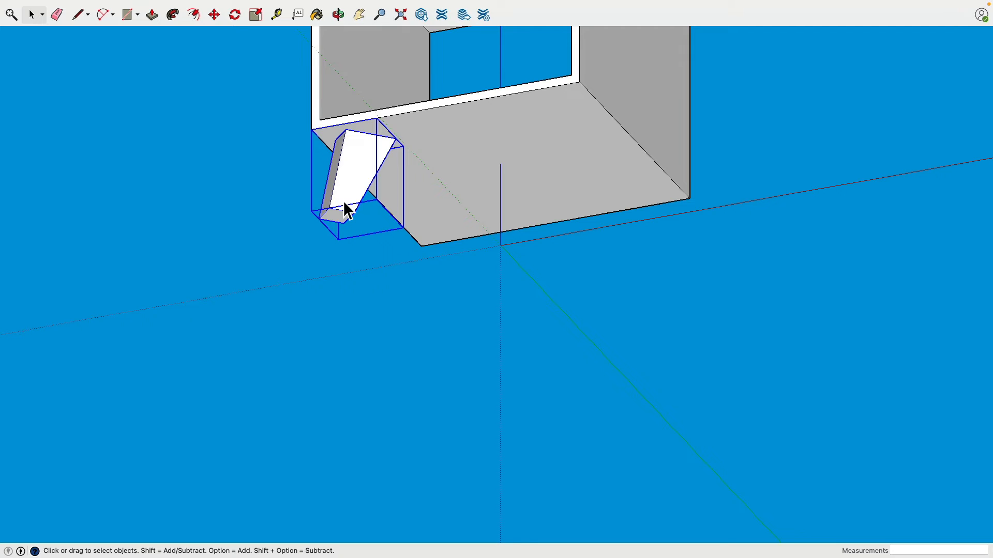
left_click(216, 21)
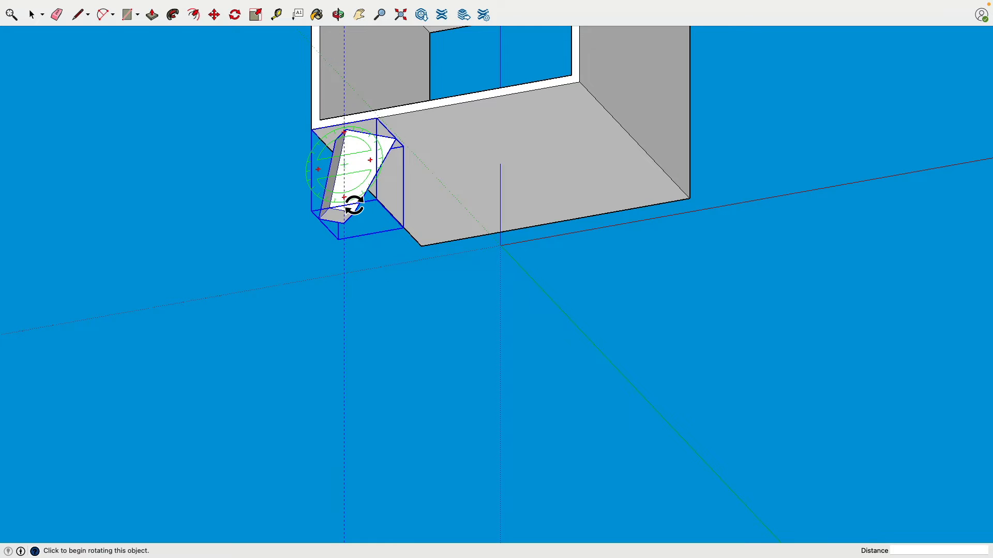
middle_click_drag(355, 206, 421, 203)
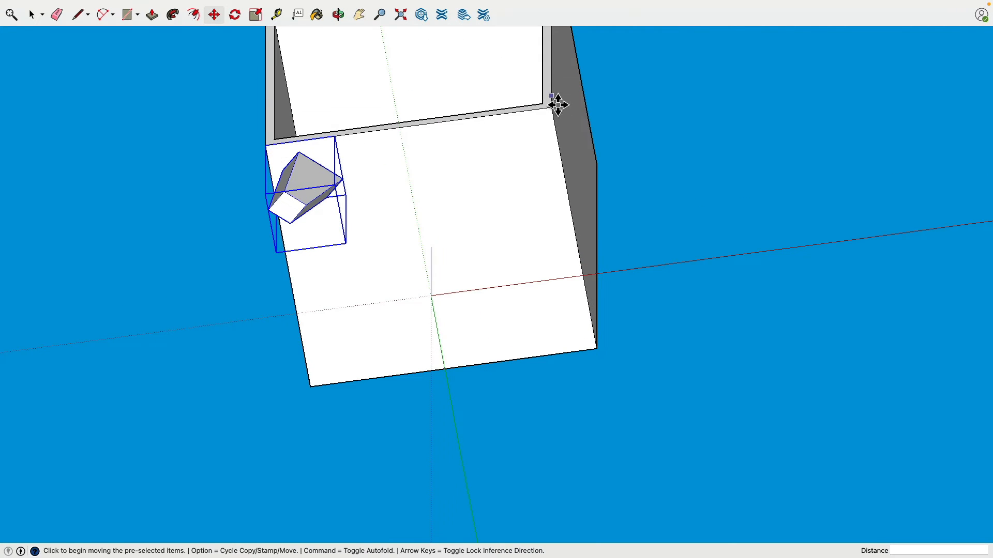
left_click(238, 16)
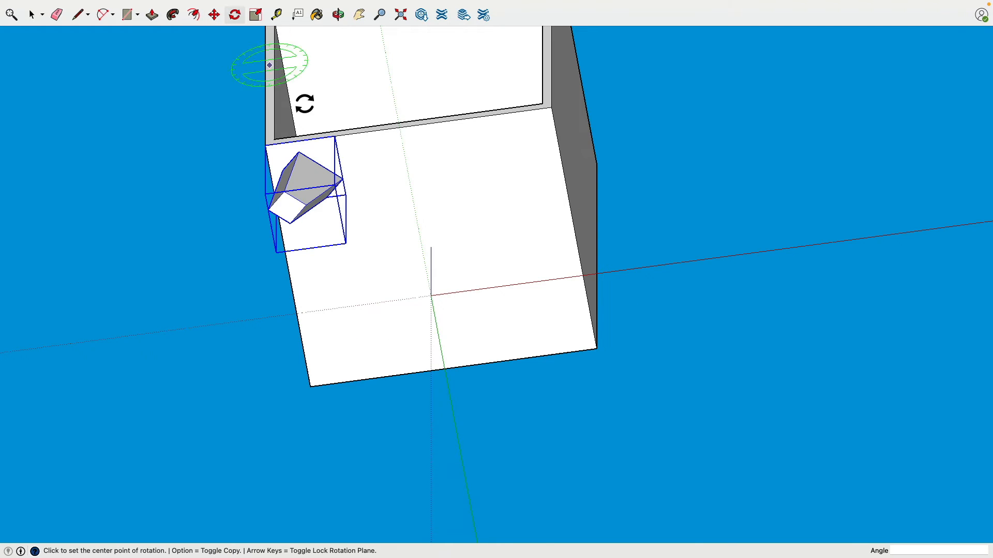
left_click(431, 297)
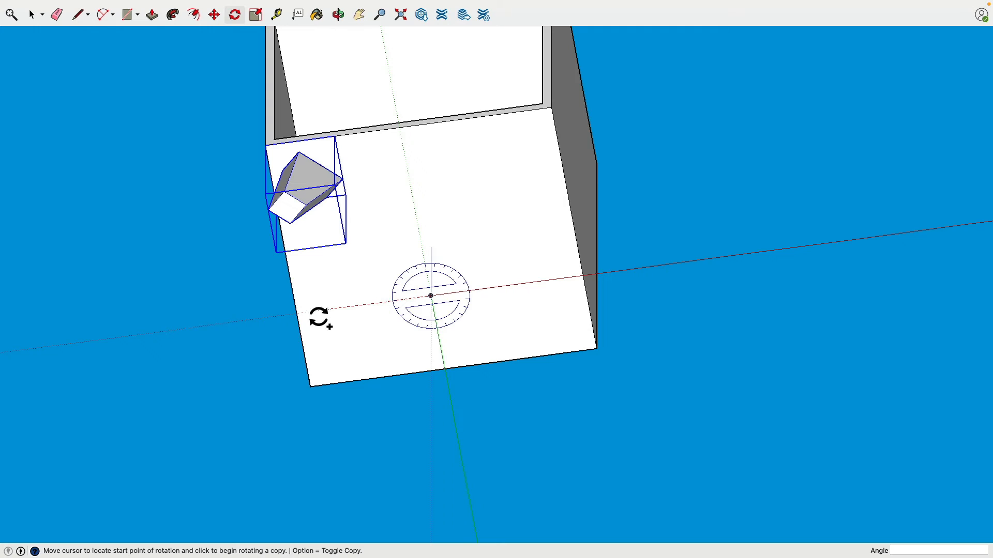
left_click(258, 319)
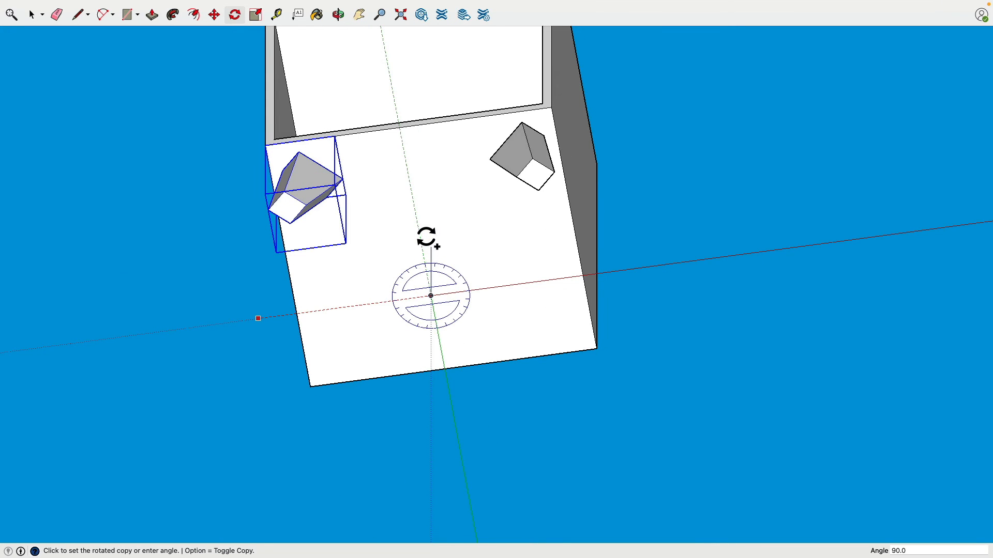
left_click(427, 238)
left_click(32, 15)
left_click(121, 161)
Step: Place a guide 1.5" behind the underside's front edge and a second parallel guide about 0.5" further in
middle_click_drag(219, 287, 366, 162)
scroll(366, 163, "up", 5)
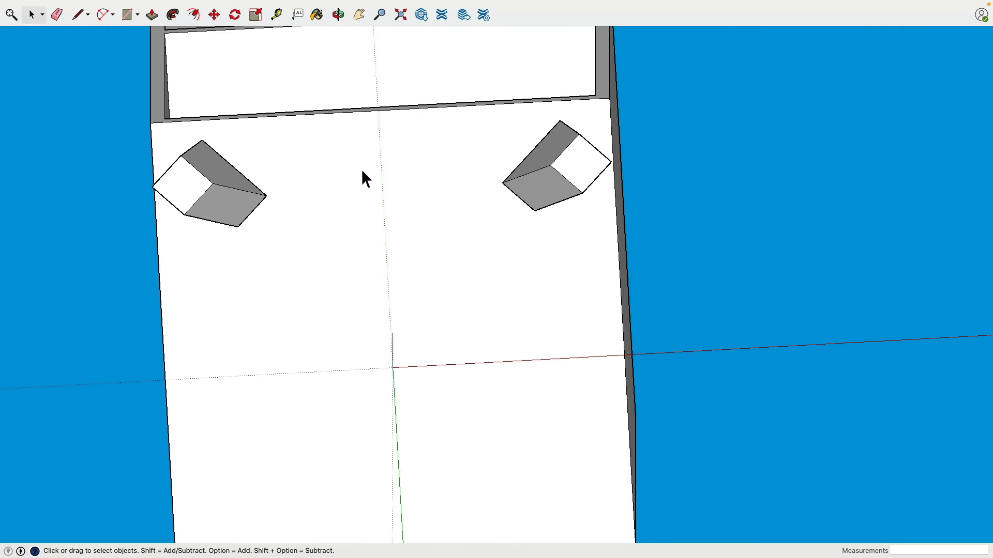
left_click(277, 14)
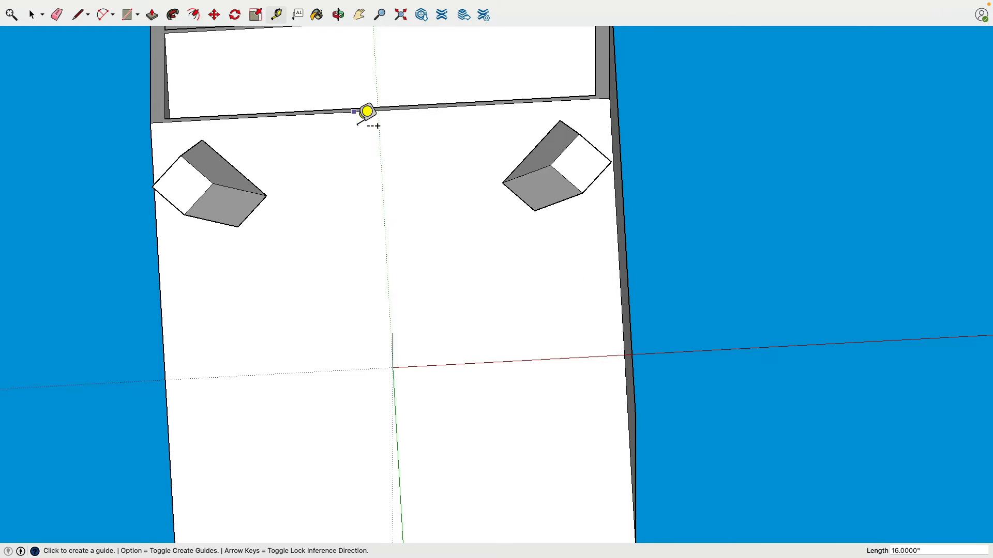
left_click(354, 112)
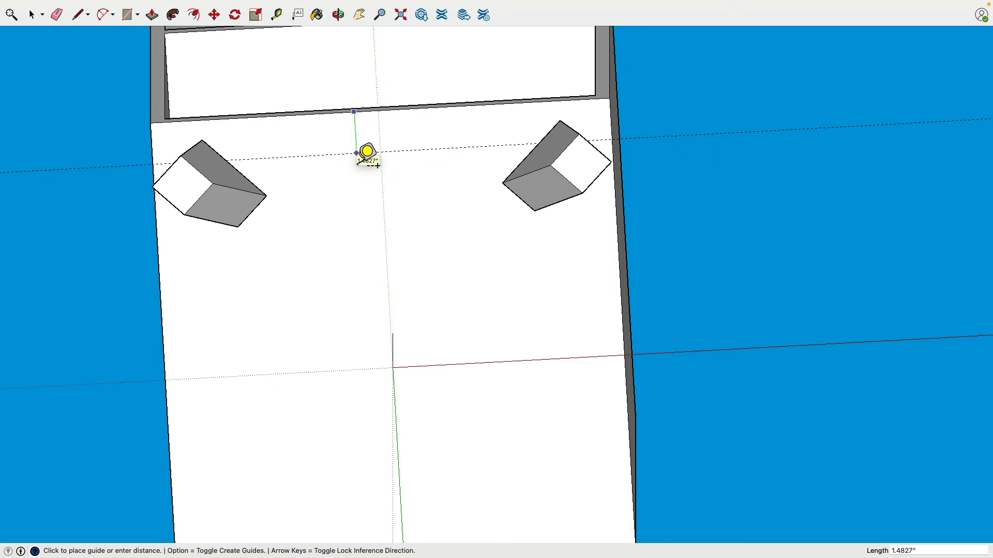
type("1.4")
key("Return")
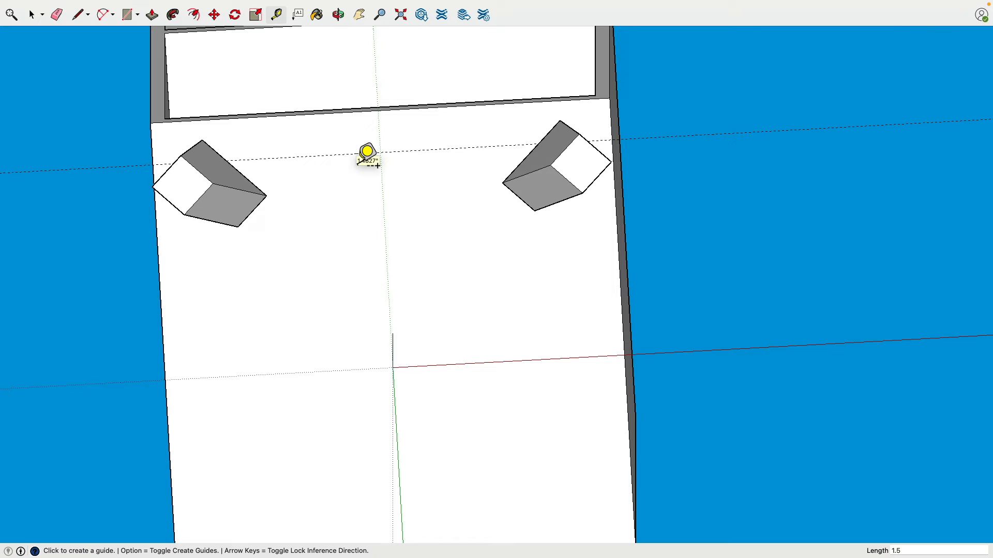
left_click(332, 155)
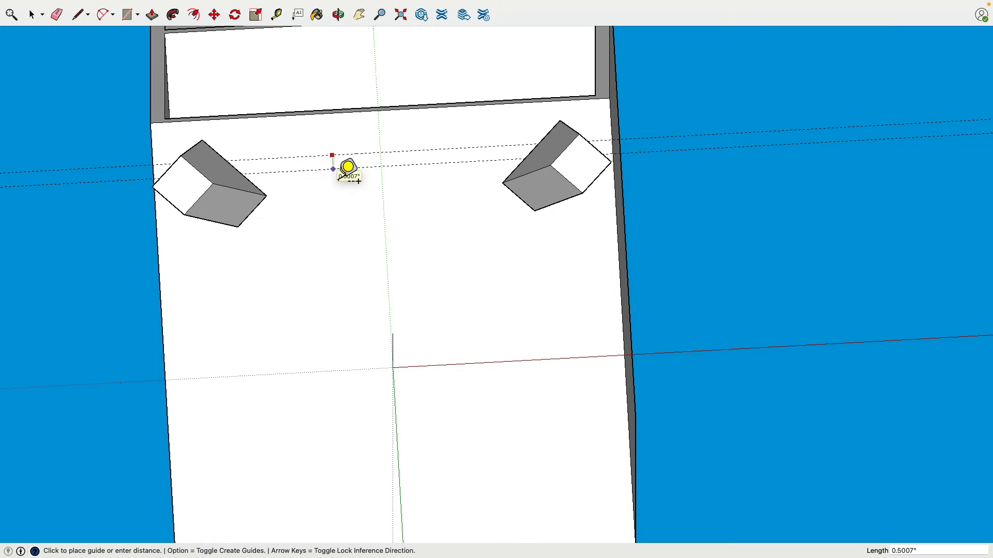
middle_click_drag(347, 168, 299, 303)
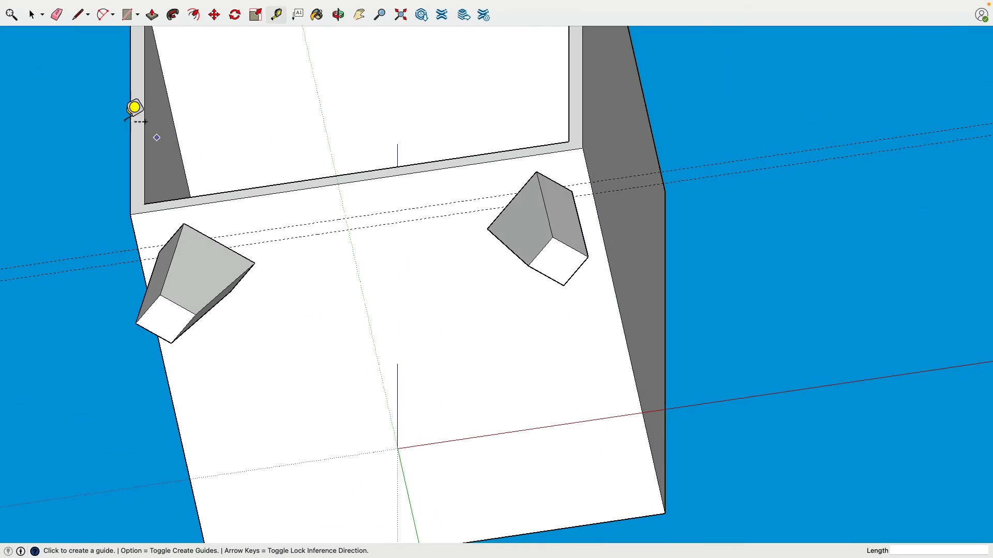
Step: Draw two parallel lines along the guides between the front legs to outline a narrow strip on the underside
left_click(77, 15)
scroll(218, 180, "down", 3)
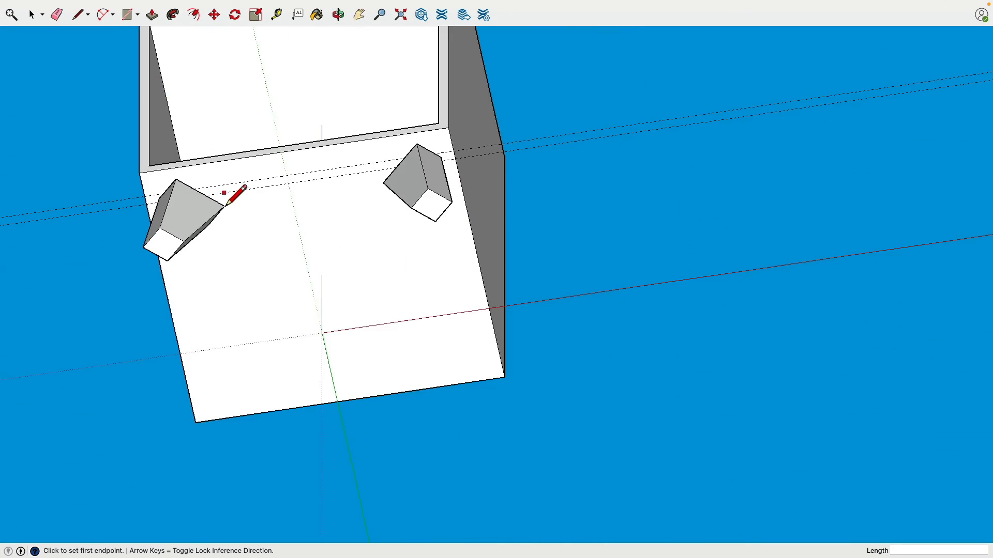
scroll(204, 186, "up", 5)
left_click(192, 199)
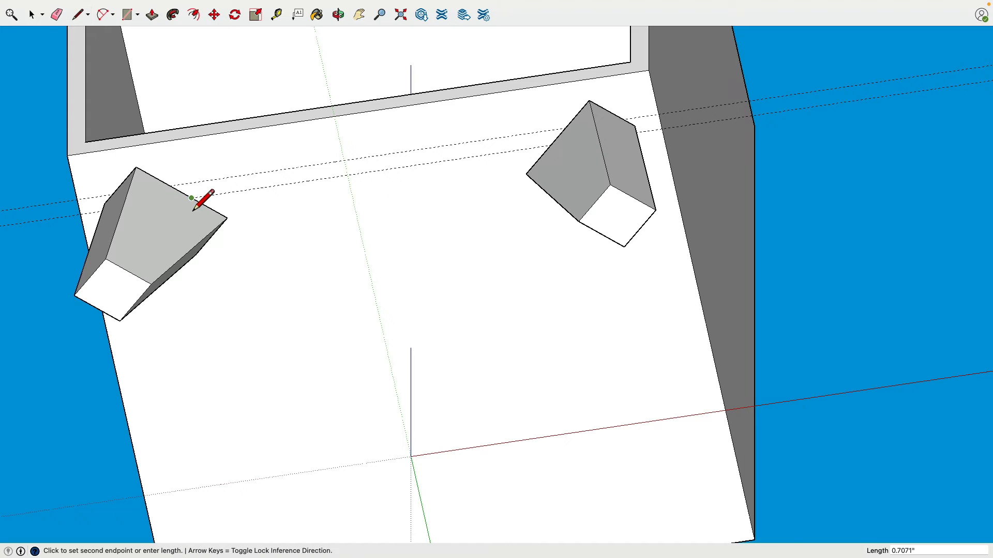
left_click(551, 146)
left_click(563, 130)
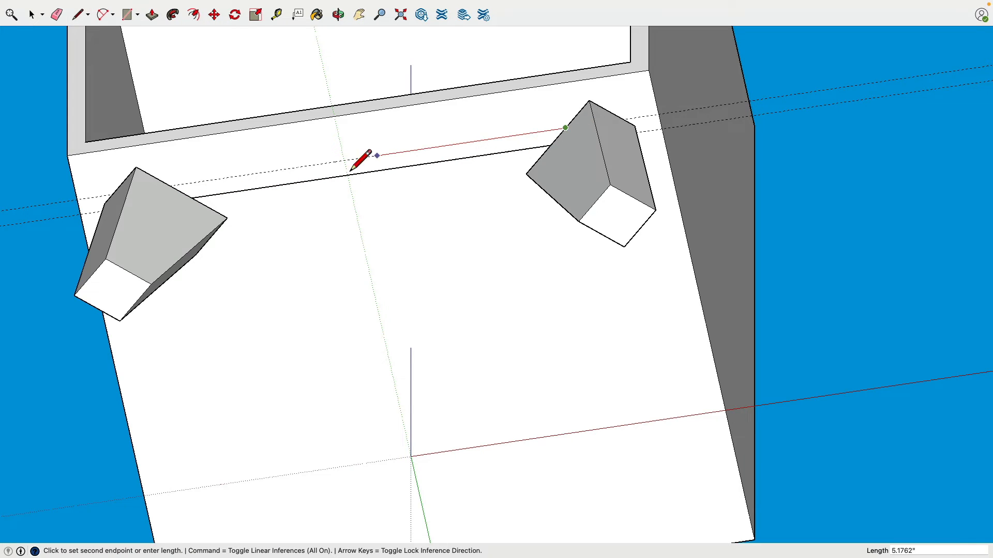
left_click(178, 191)
scroll(178, 160, "up", 2)
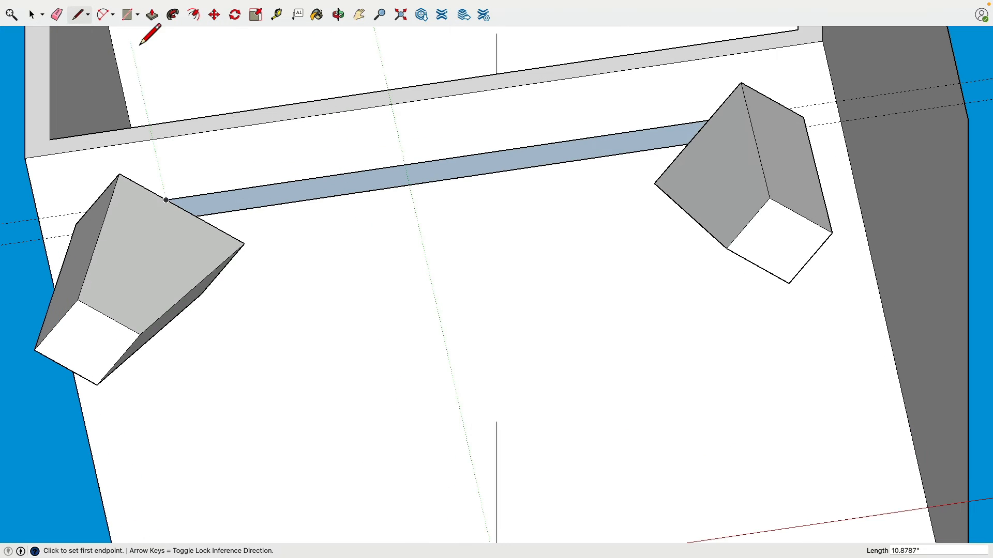
Step: Extrude the strip between the legs 1.5" down from the underside to form a connecting rail
left_click(151, 14)
scroll(288, 159, "down", 3)
middle_click_drag(288, 159, 239, 259)
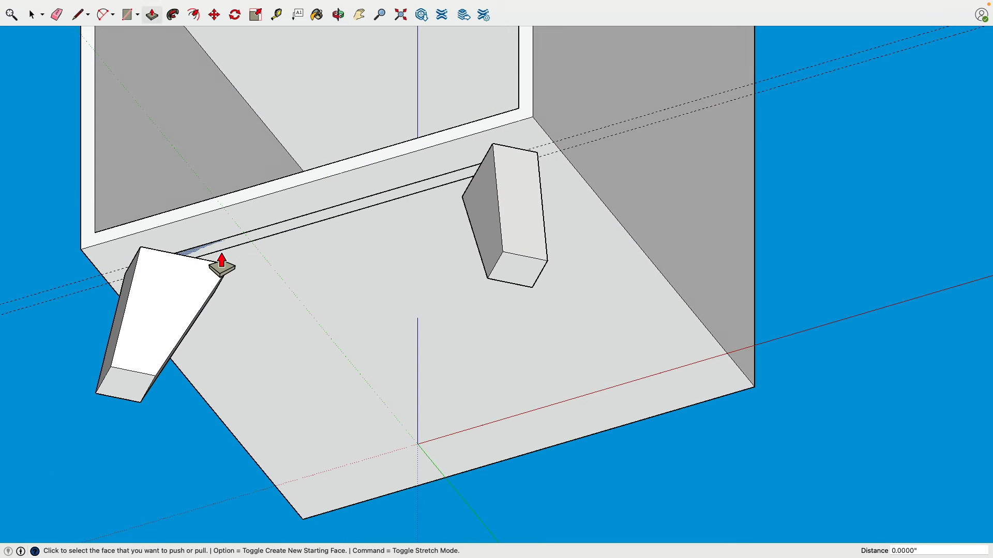
left_click(222, 266)
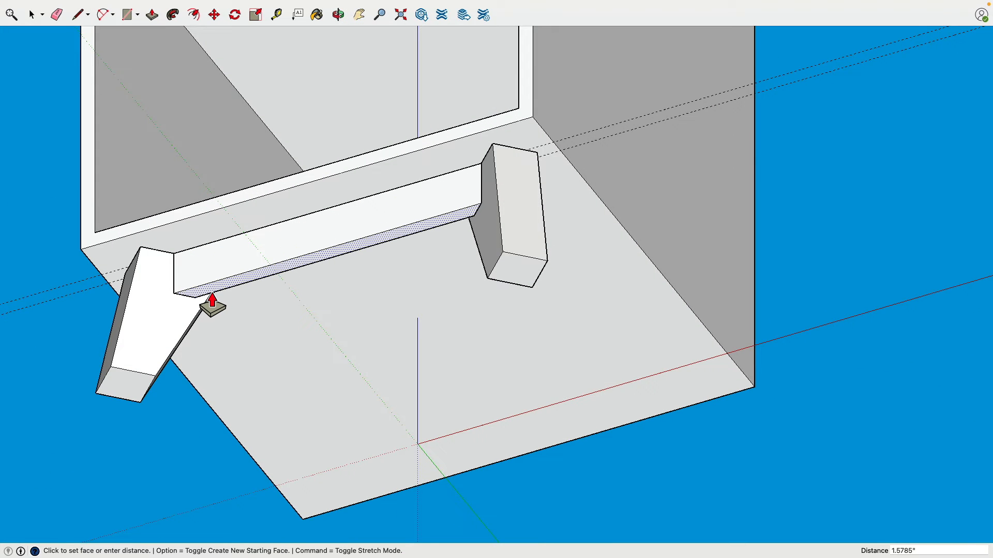
key("Return")
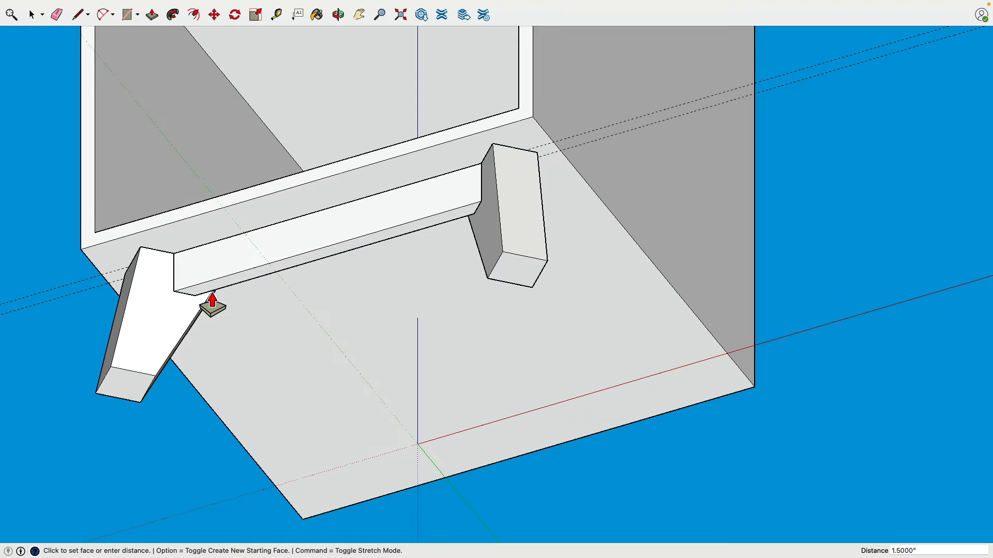
Step: Erase both parallel guides and the rotated leg copy, keeping the original leg and the rail
left_click(56, 14)
left_click_drag(62, 281, 69, 324)
left_click(507, 264)
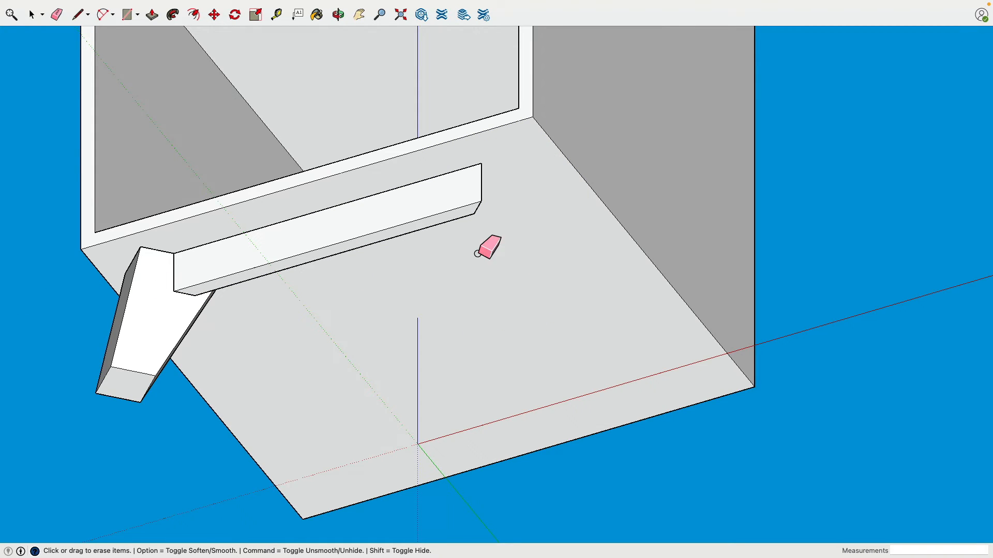
Step: Select all connected geometry of the connecting rail under the cabinet and make it a group
left_click(32, 14)
triple_click(279, 256)
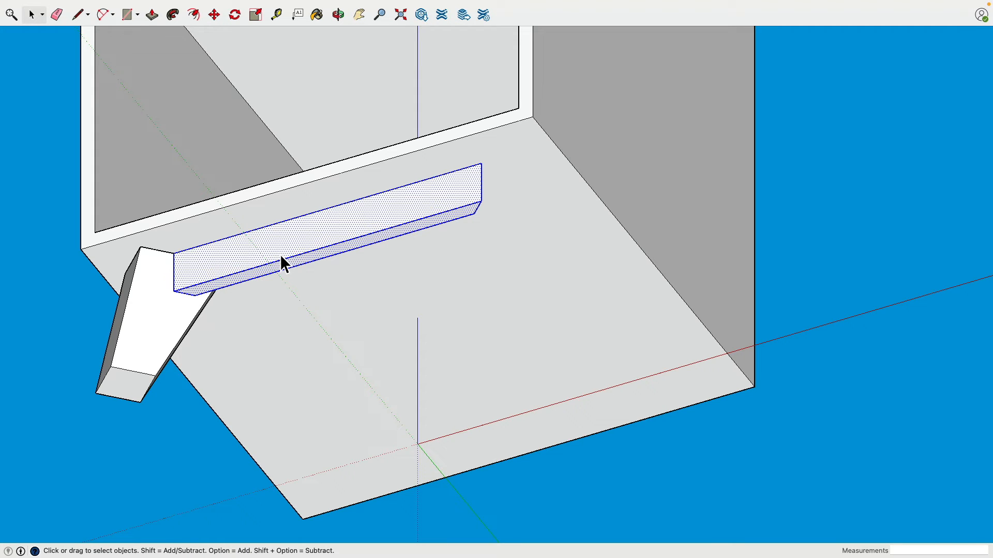
right_click(280, 257)
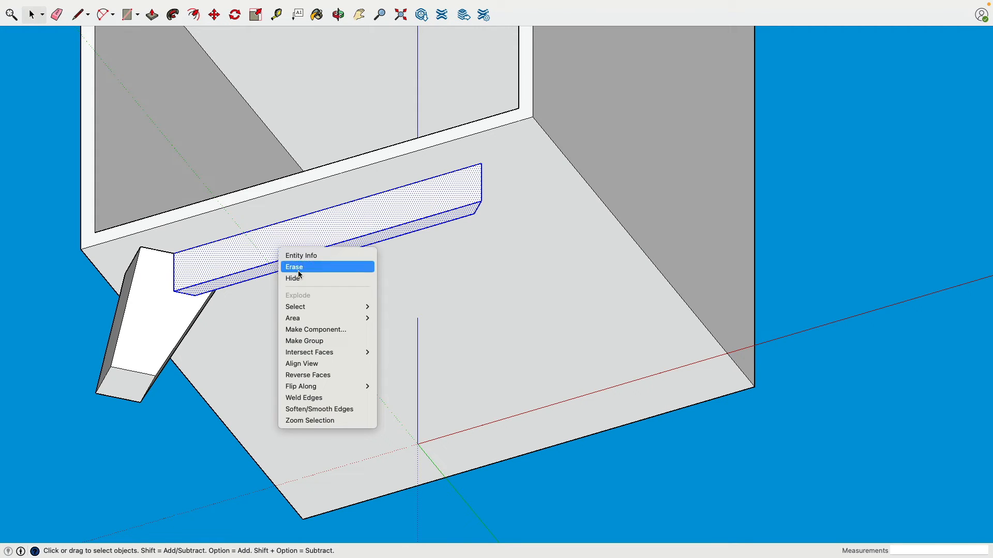
left_click(329, 343)
scroll(82, 273, "up", 3)
scroll(73, 266, "down", 5)
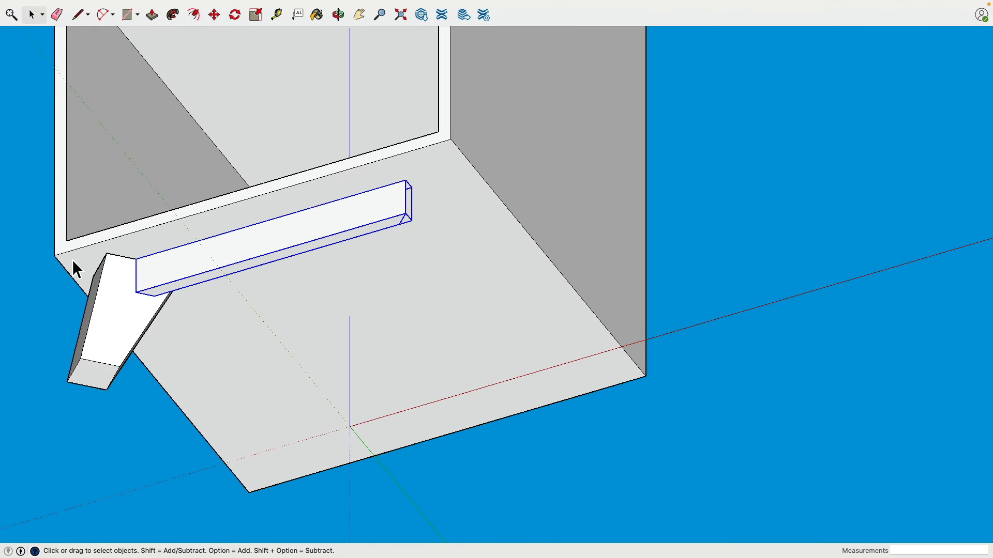
Step: Select the front leg and the rail, and rotate a copy of both 90° about the origin to the adjacent corner
left_click(51, 273)
scroll(72, 269, "down", 2)
middle_click_drag(83, 269, 236, 276, "shift")
left_click(258, 284)
left_click(341, 270, "shift")
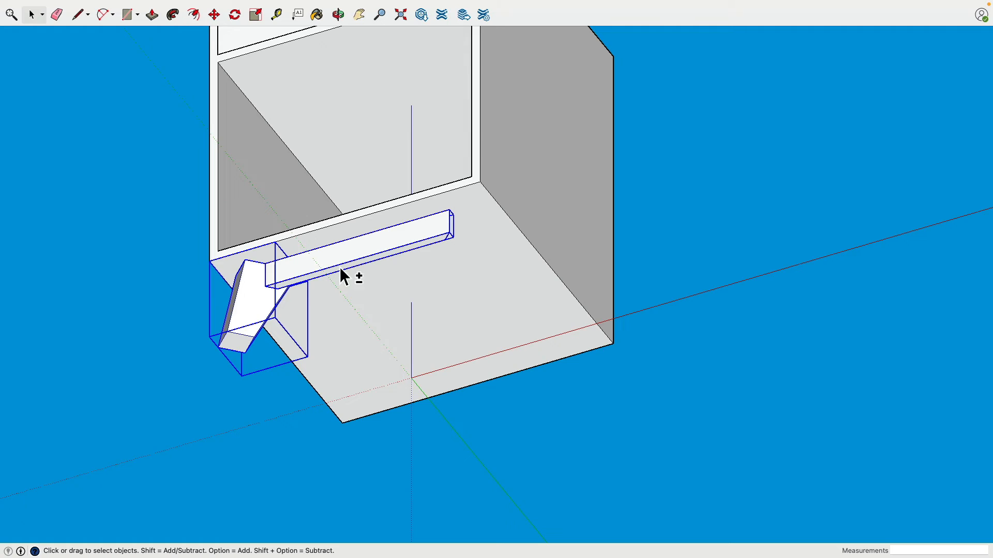
left_click(239, 21)
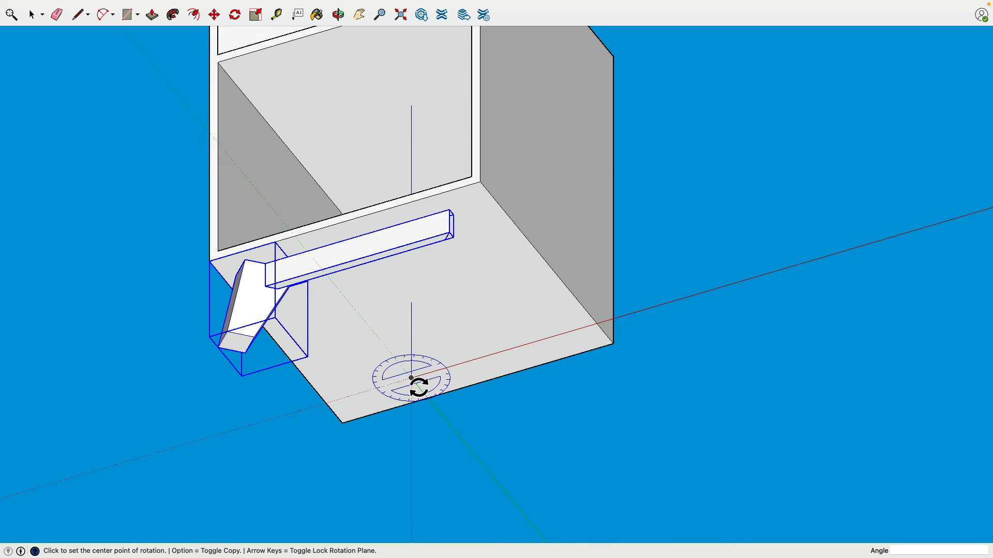
middle_click_drag(417, 387, 420, 402)
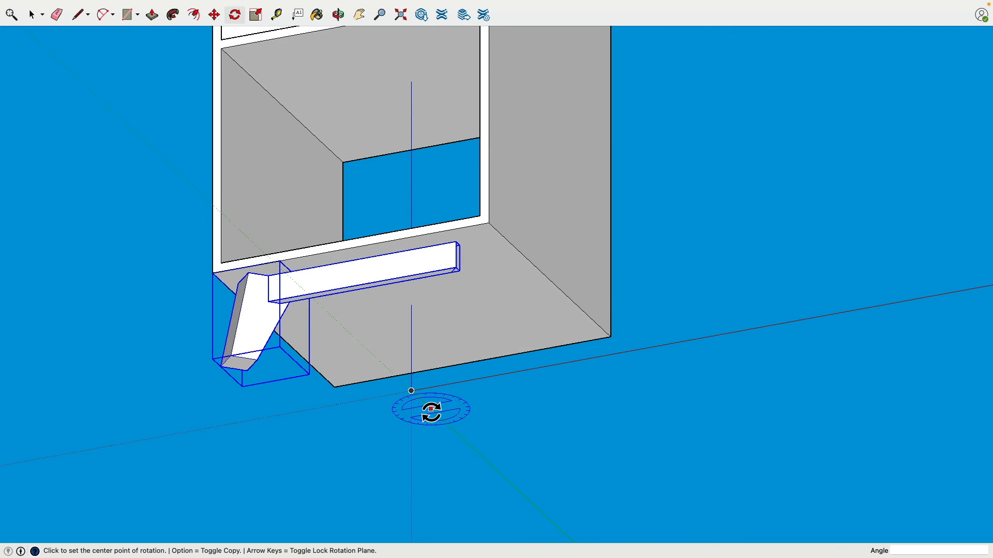
left_click(411, 391)
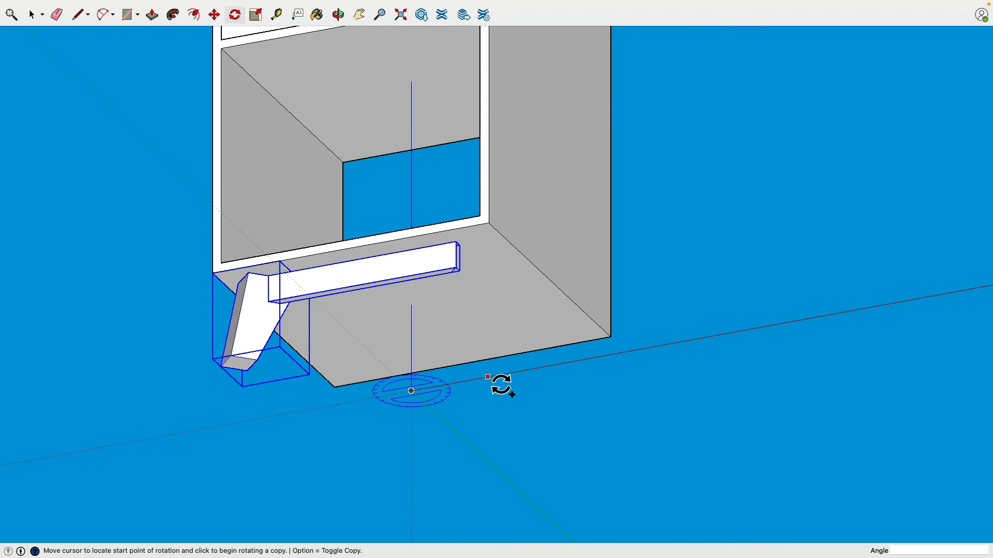
left_click(500, 373)
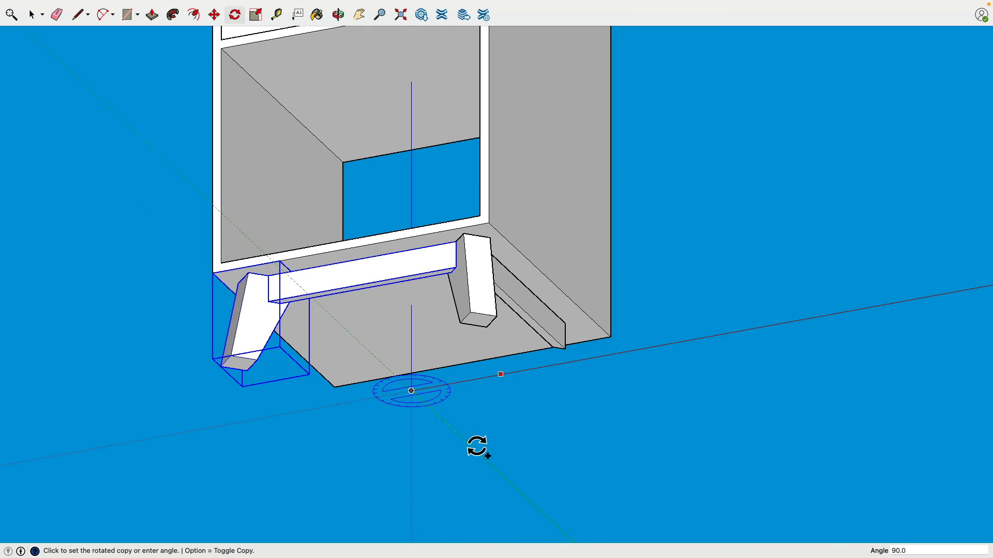
left_click(460, 437)
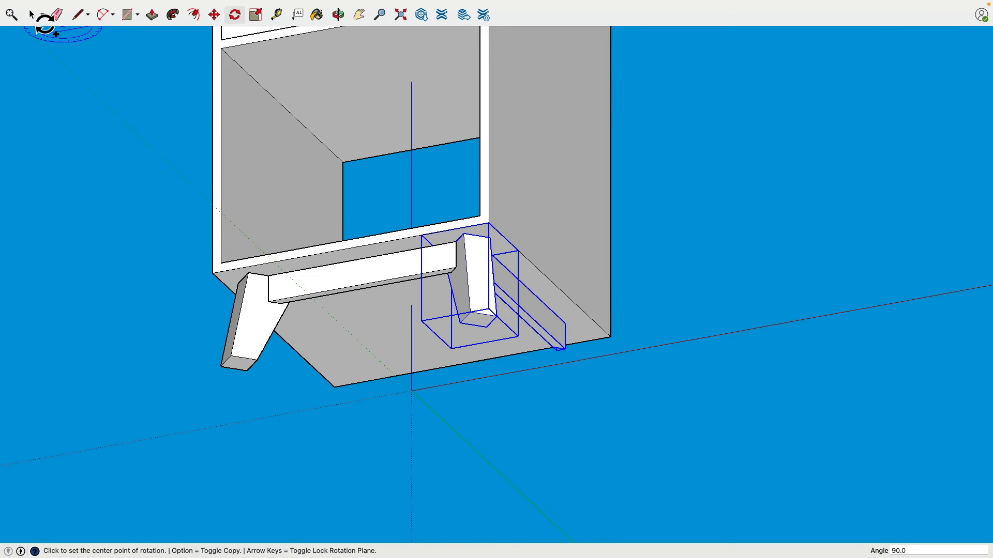
Step: Select both legs with their rails and rotate a copy 180° about the origin to complete the four-legged base
left_click(32, 15)
left_click(263, 303, "shift")
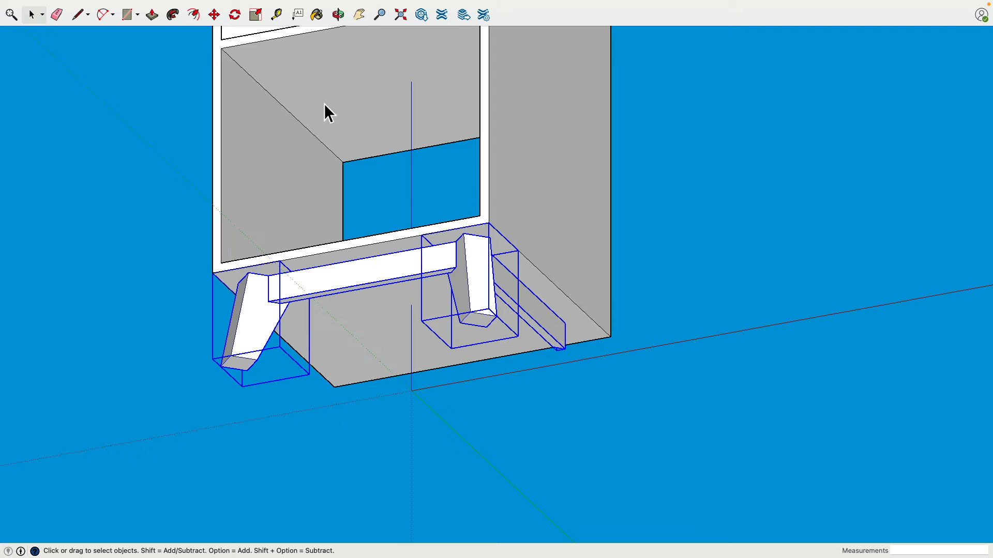
left_click(235, 14)
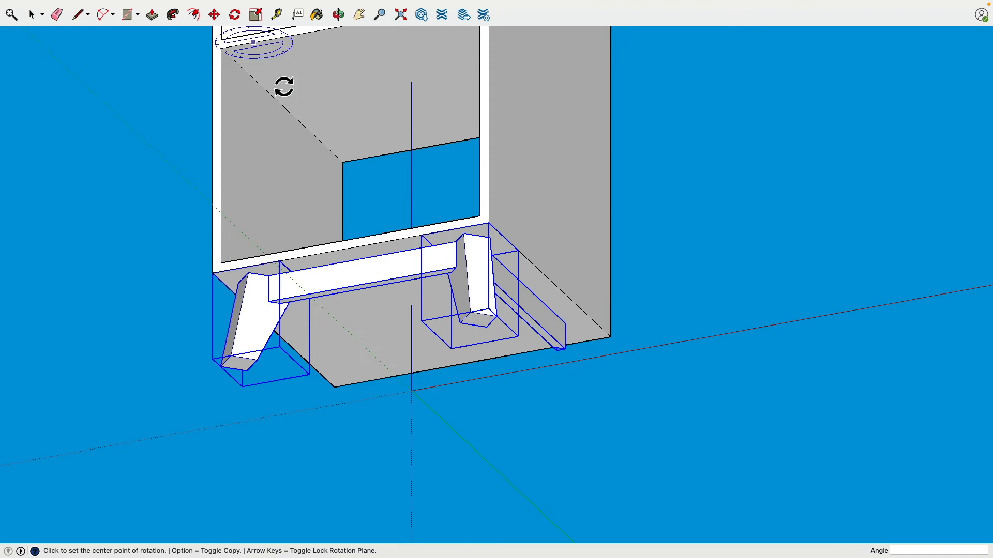
left_click(411, 391)
key("alt")
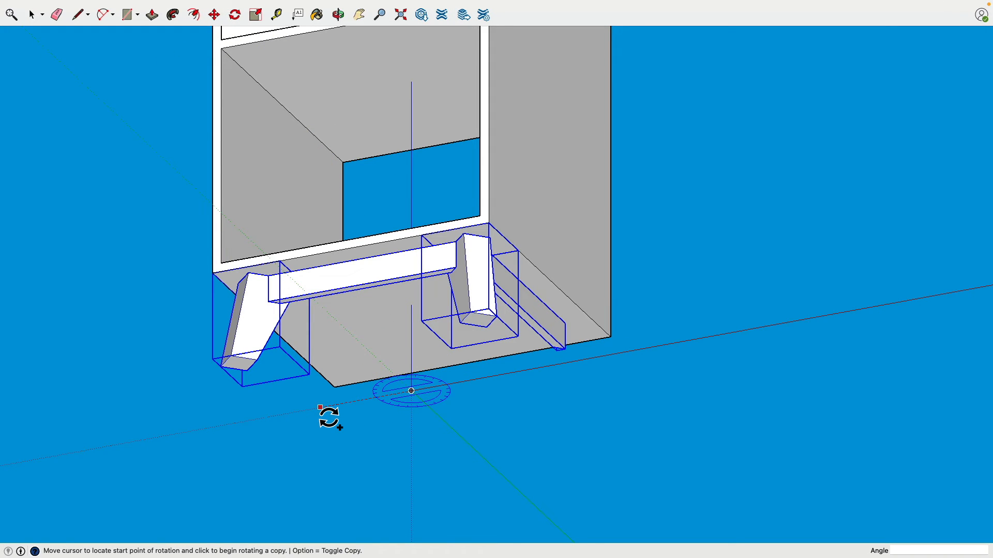
left_click(320, 407)
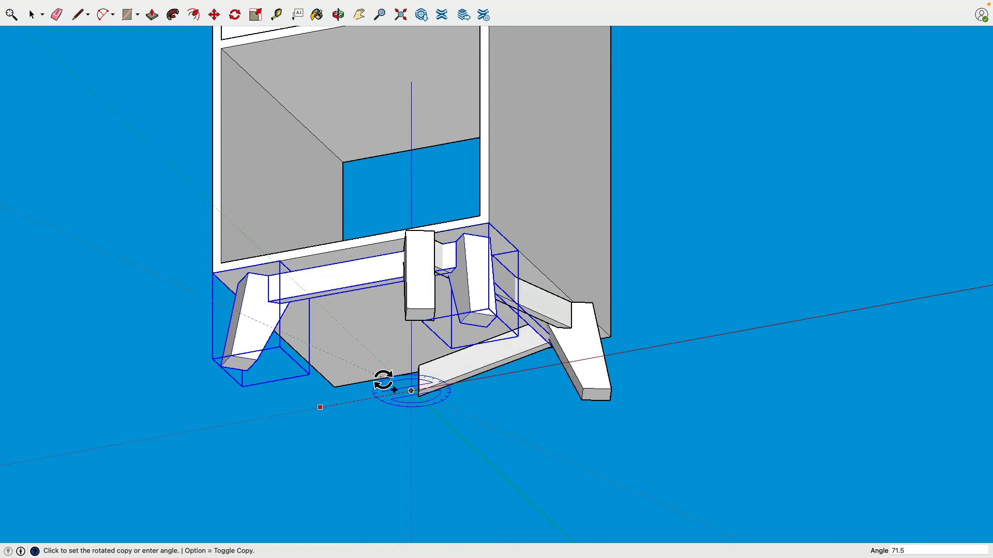
left_click(482, 388)
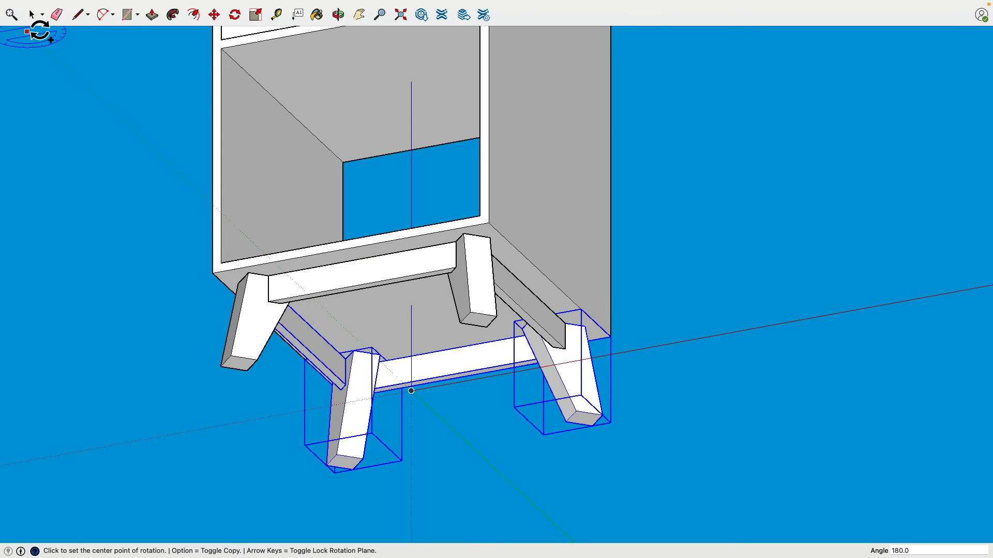
left_click(32, 14)
left_click(85, 167)
middle_click_drag(381, 350, 561, 279)
scroll(404, 413, "down", 5)
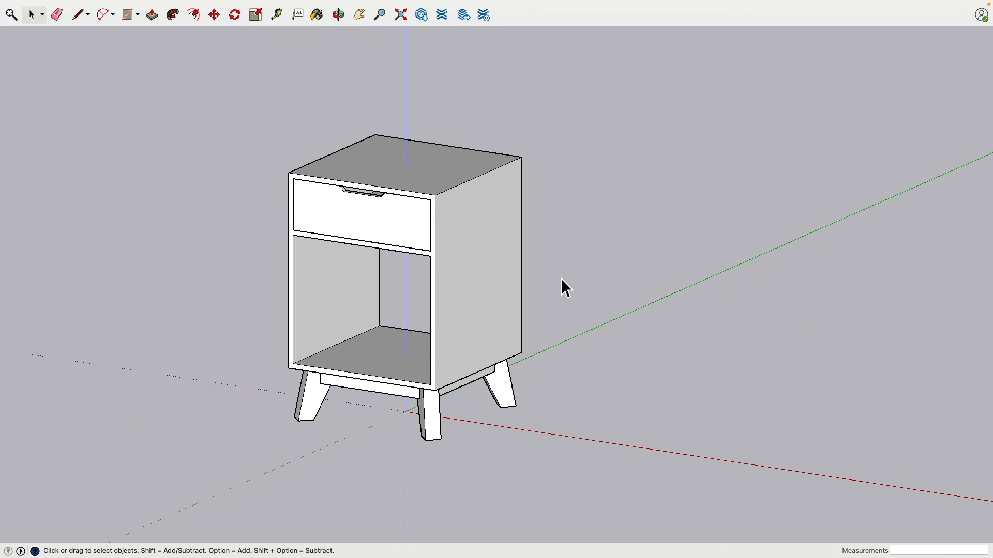
Step: Check the grouping of the finished nightstand by selecting the legs, the cabinet body and the drawer in turn
scroll(599, 278, "up", 2)
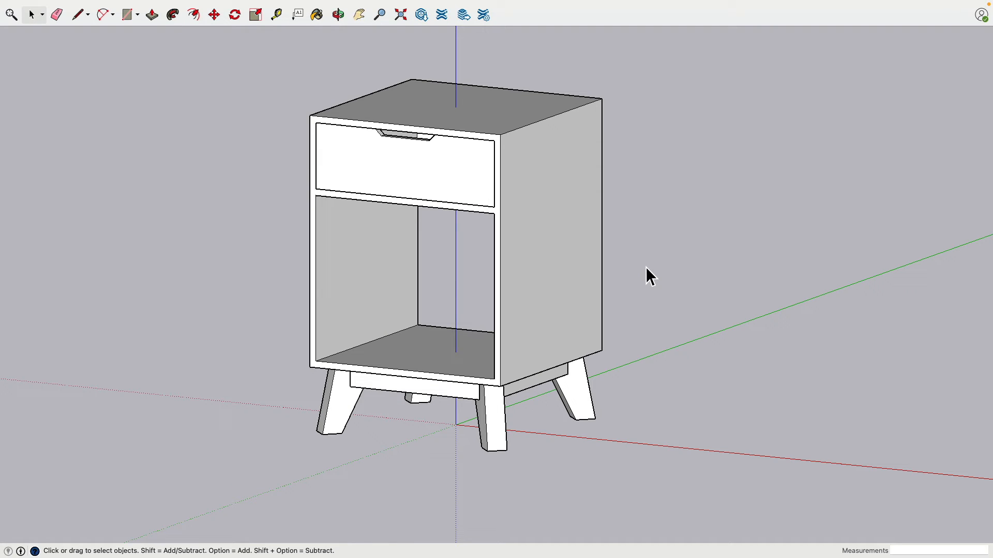
left_click(416, 404, "shift")
left_click(499, 424, "shift")
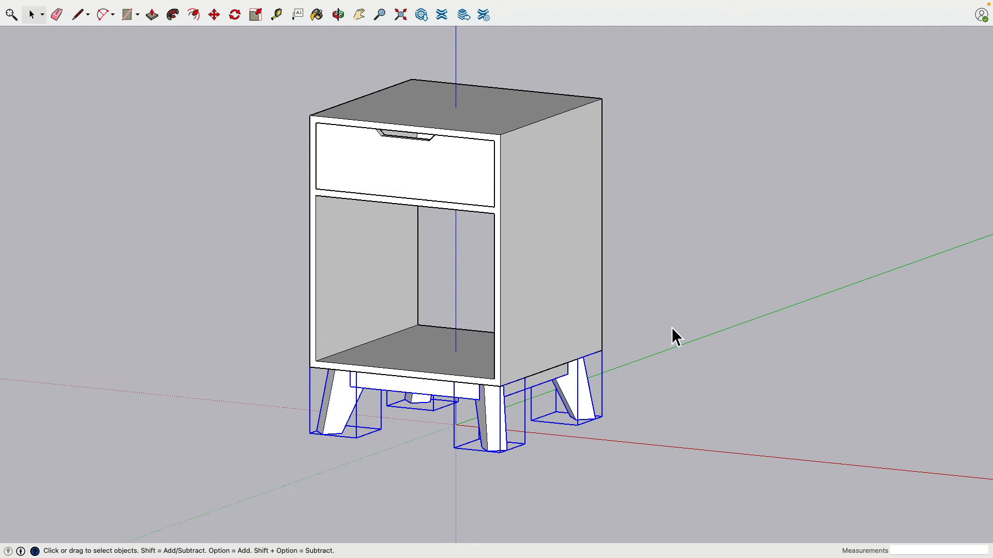
left_click(578, 296)
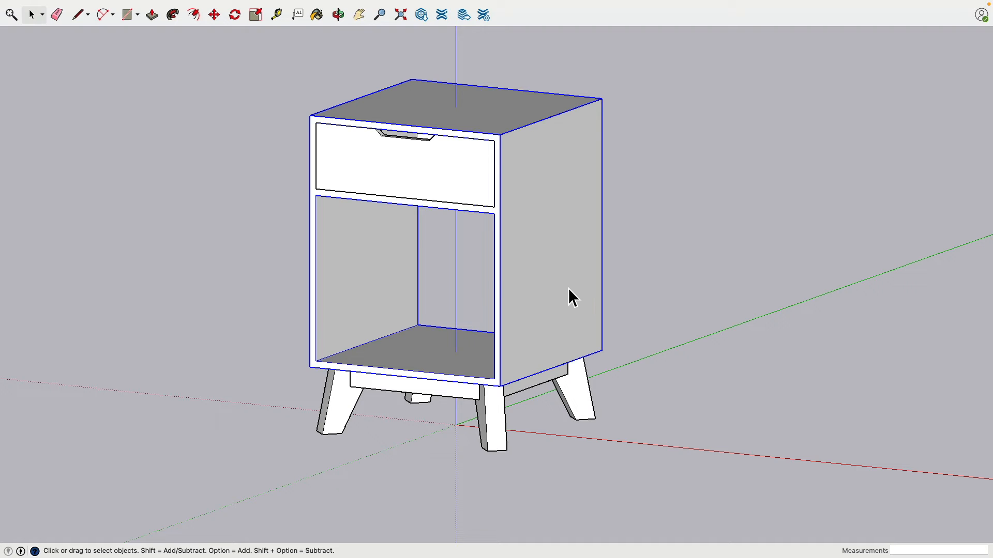
left_click(431, 191)
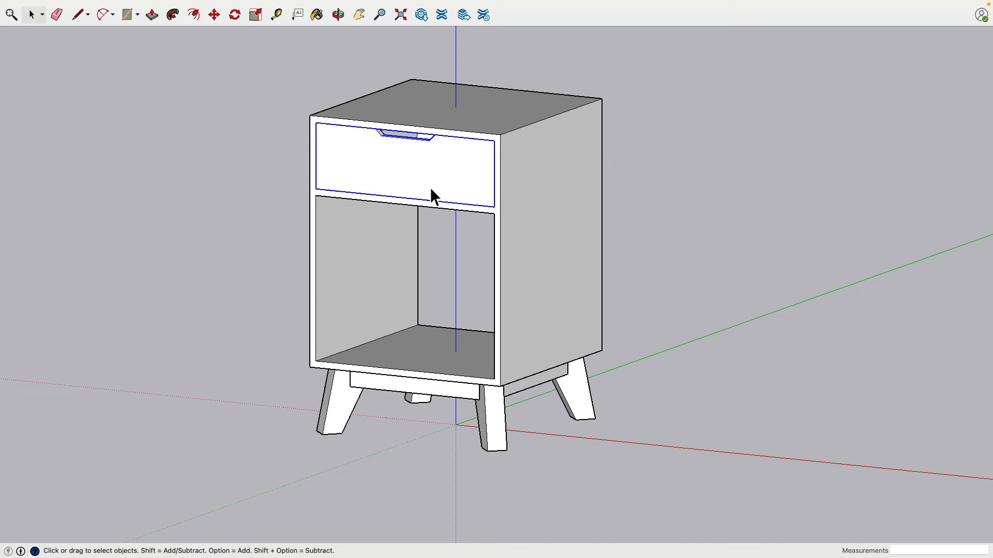
left_click(228, 267)
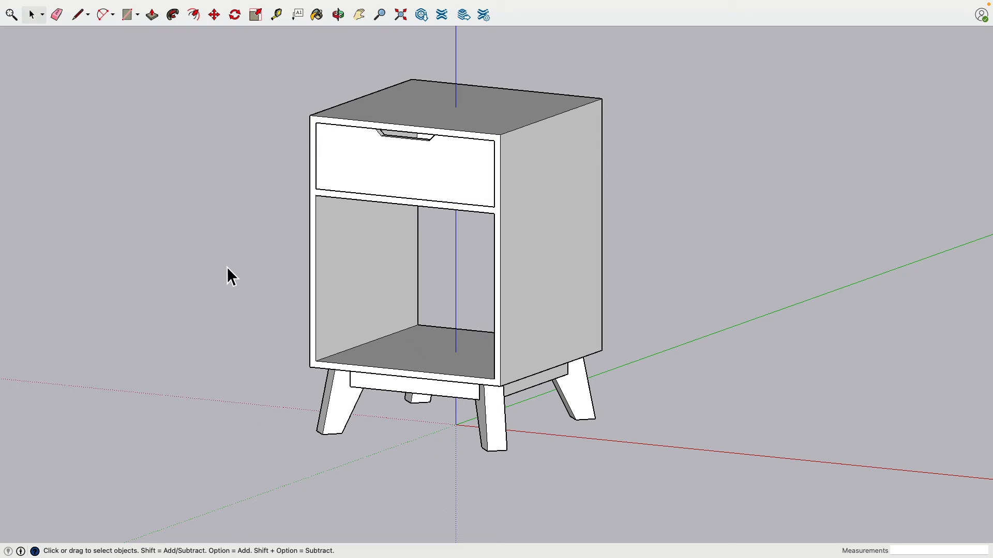
Step: Show the Entity Info and Materials windows beside the model
mouse_move(195, 3)
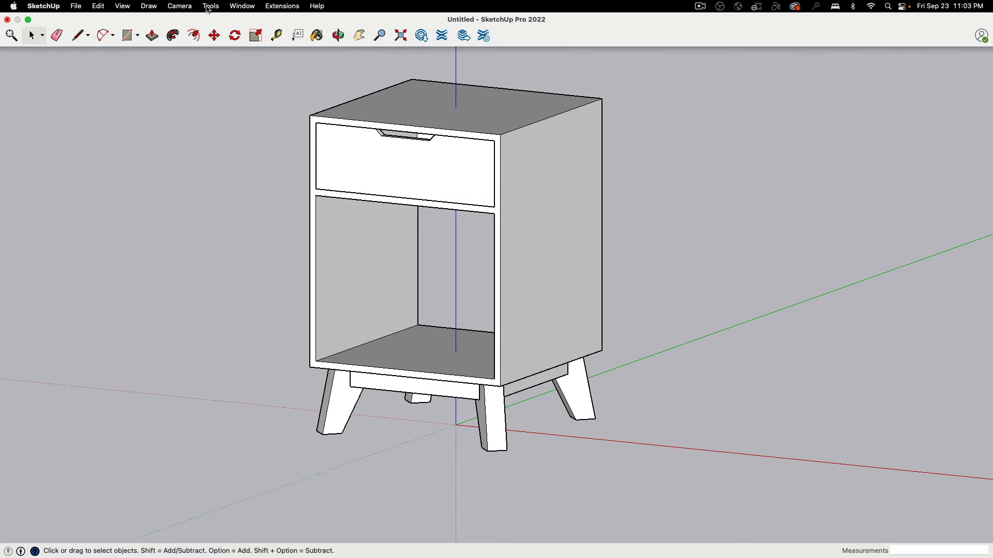
left_click(235, 7)
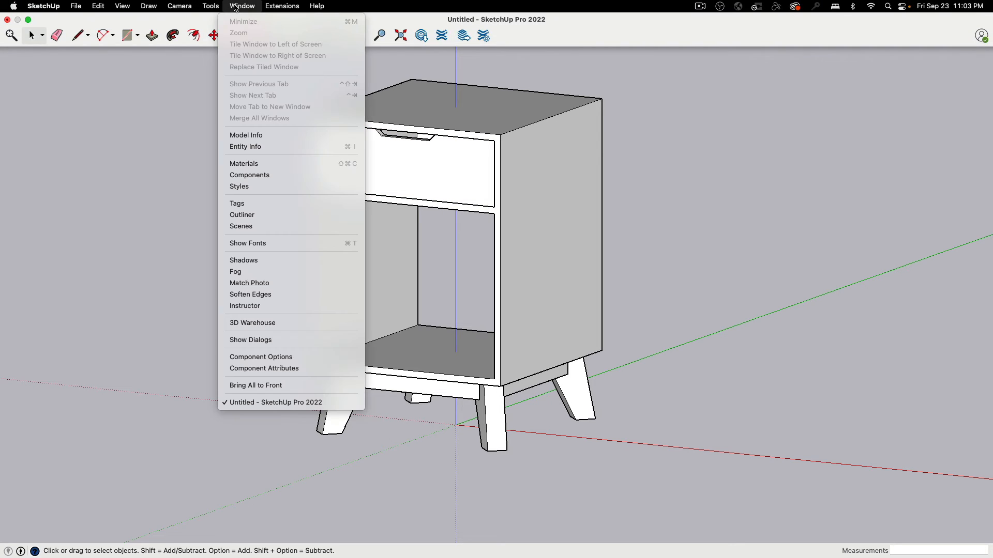
left_click(268, 147)
left_click(236, 5)
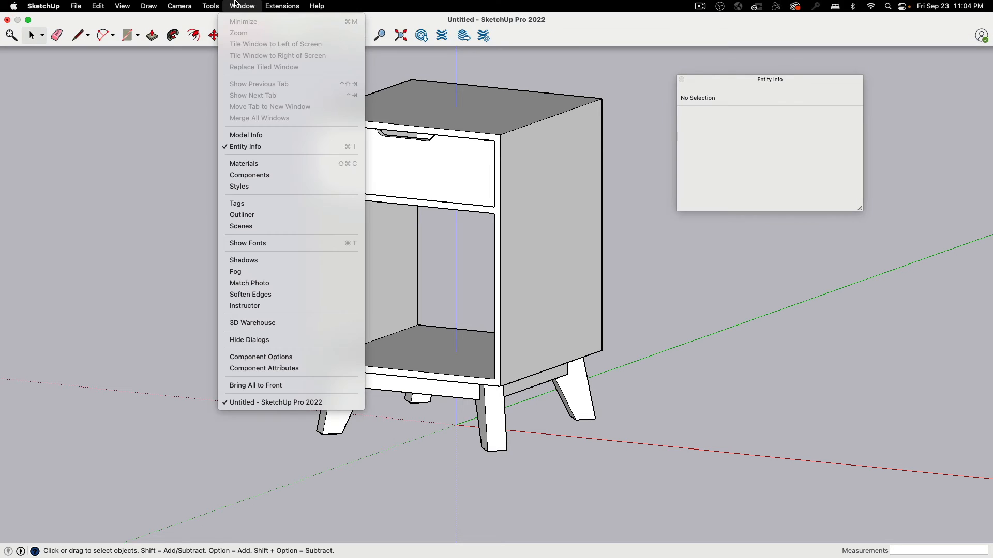
left_click(258, 165)
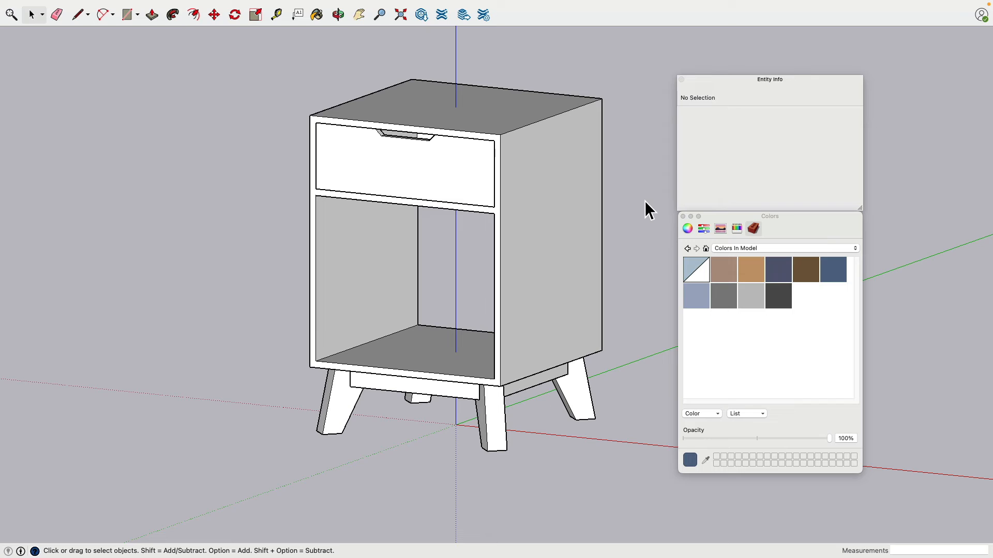
Step: Add a new texture to the model's materials from Oak_Veneer.jpg, named Oak_Veneer with a width of 20"
left_click(439, 179)
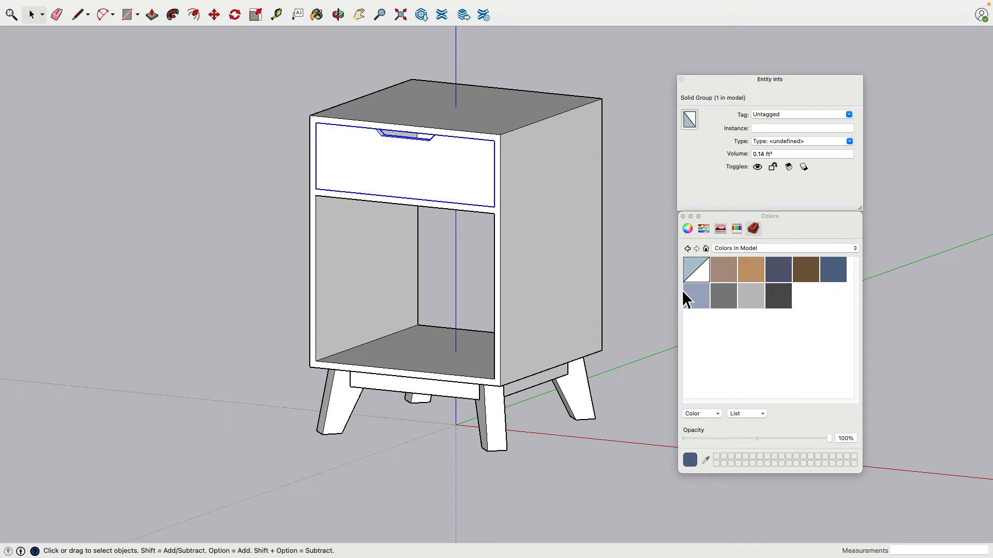
right_click(805, 303)
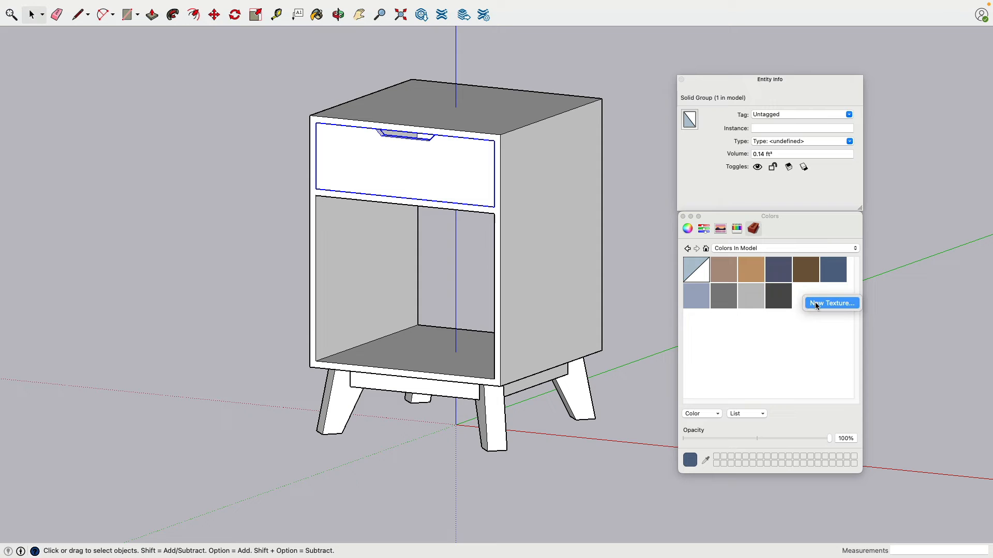
left_click(814, 303)
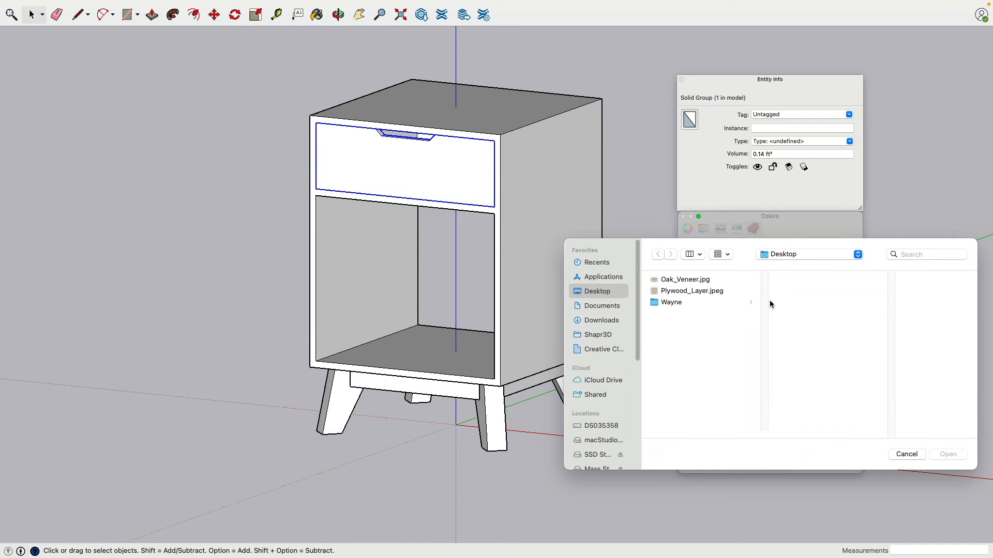
left_click(696, 284)
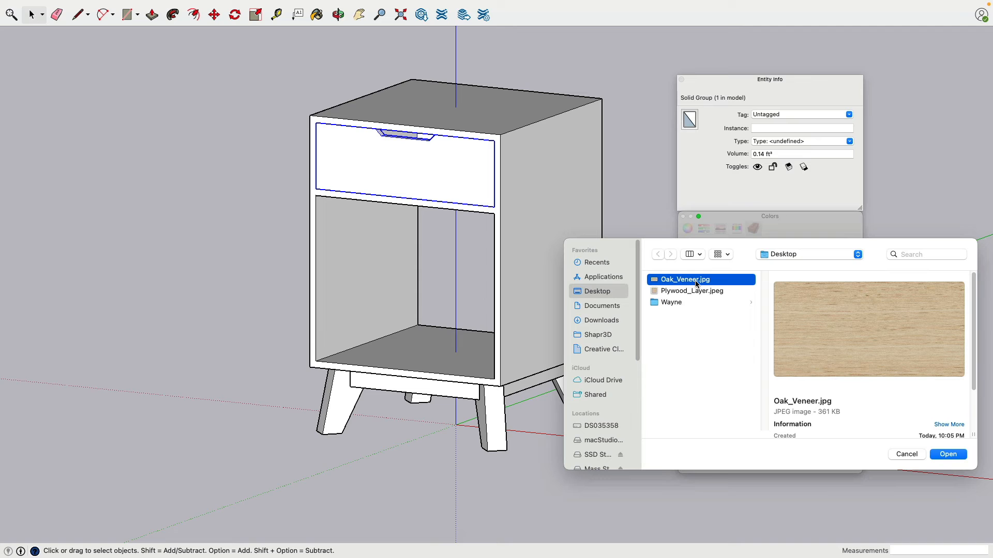
left_click(941, 455)
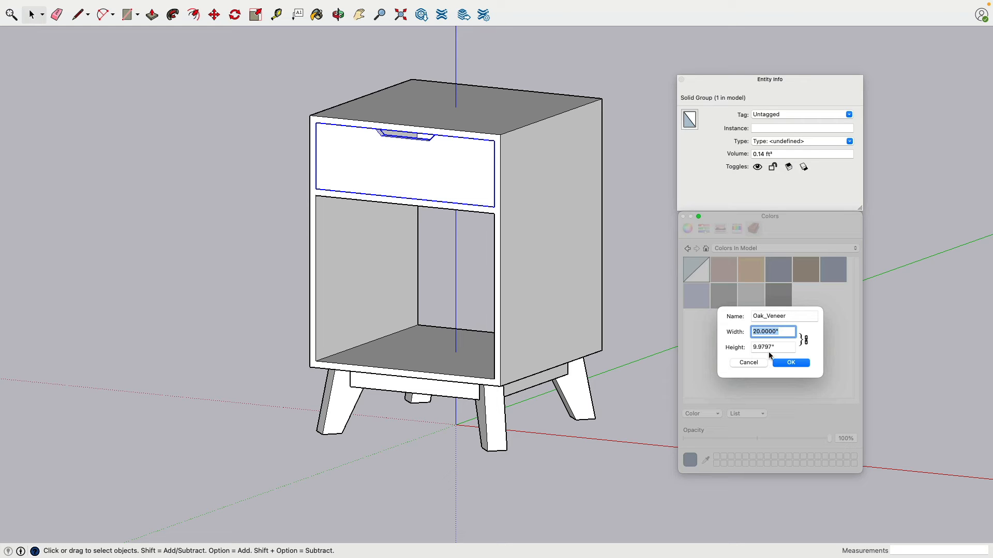
left_click(792, 362)
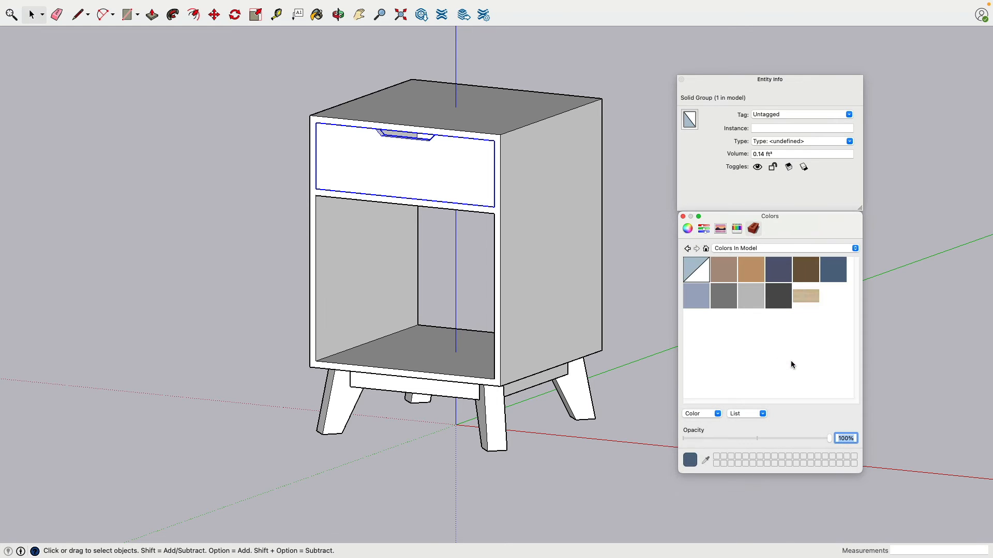
Step: Open the drawer group and apply the Oak_Veneer texture to its front face
double_click(353, 155)
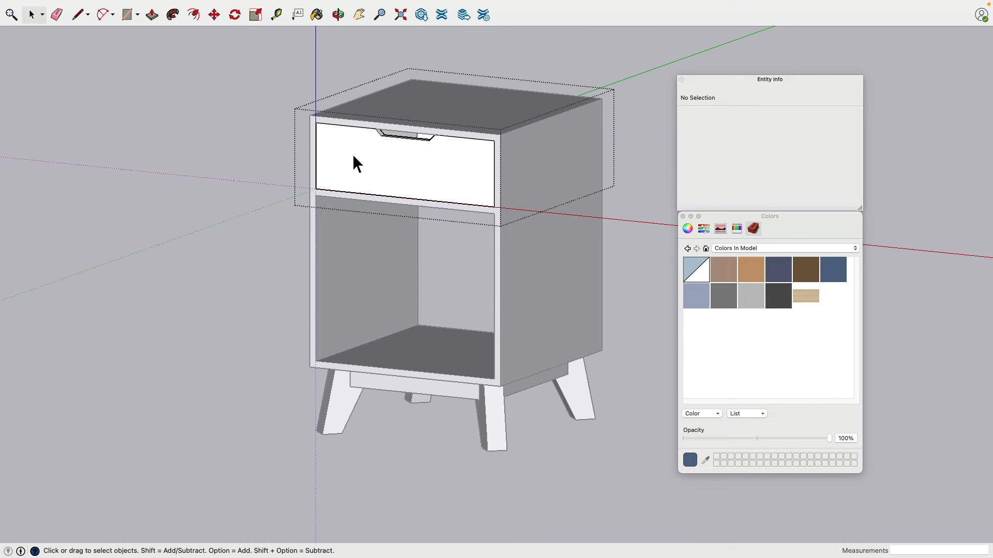
left_click(353, 154)
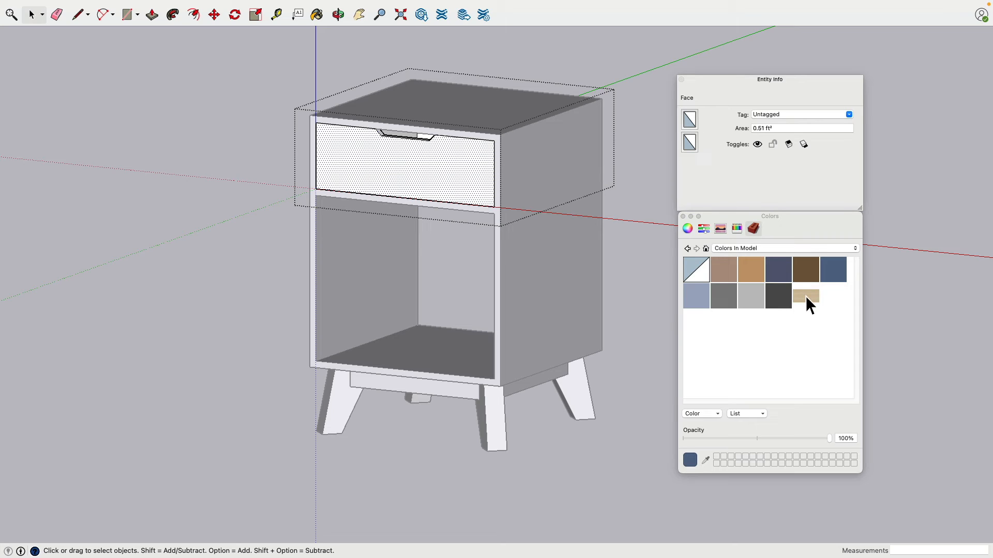
mouse_move(806, 298)
left_mouse_down()
mouse_move(726, 287)
mouse_move(406, 187)
mouse_move(361, 163)
left_mouse_up()
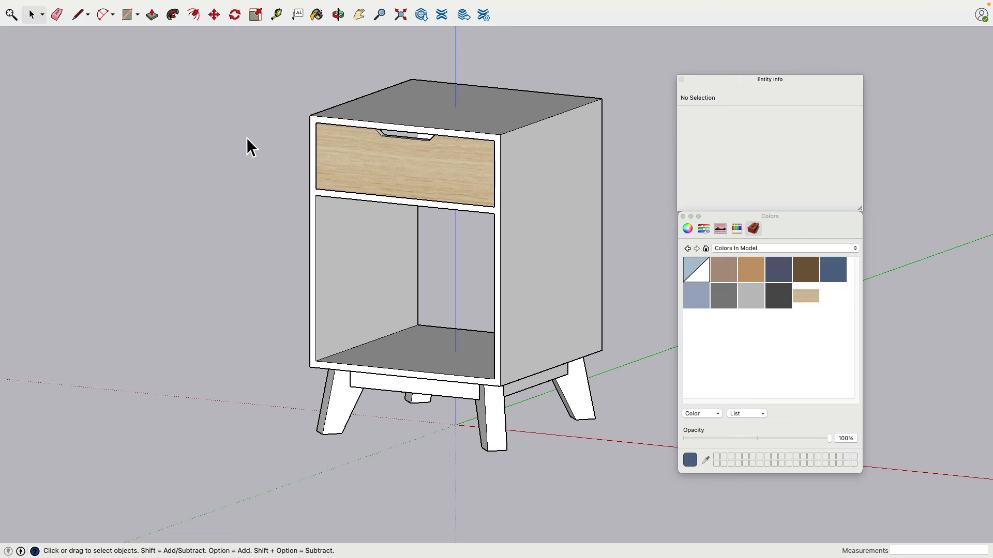
Step: Check in Entity Info the material assigned to the drawer group and to the front face inside it
left_click(340, 153)
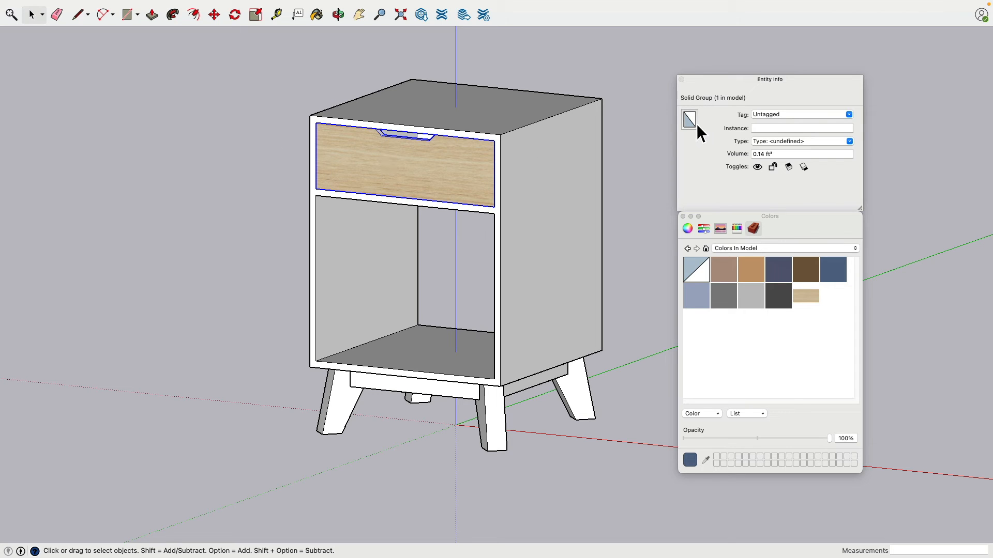
double_click(362, 164)
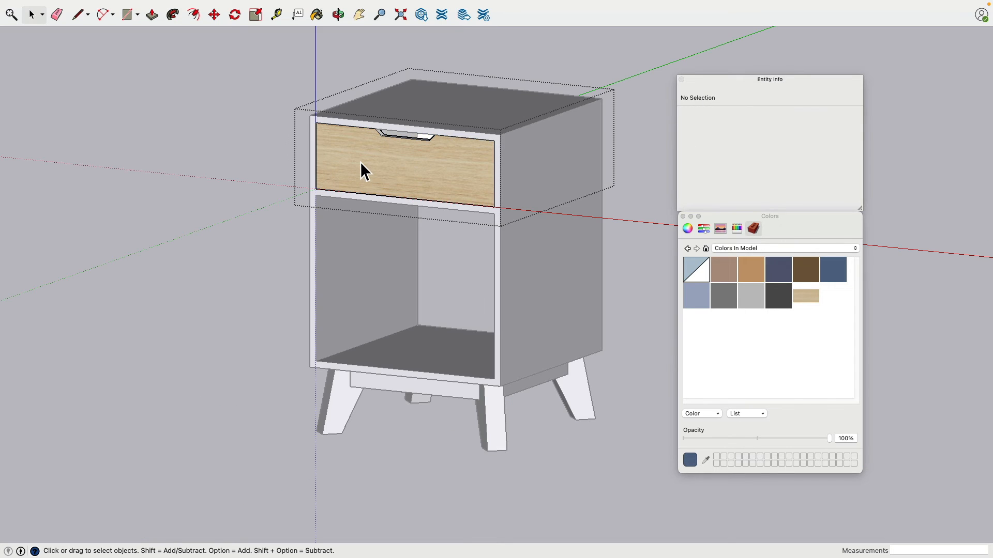
left_click(359, 158)
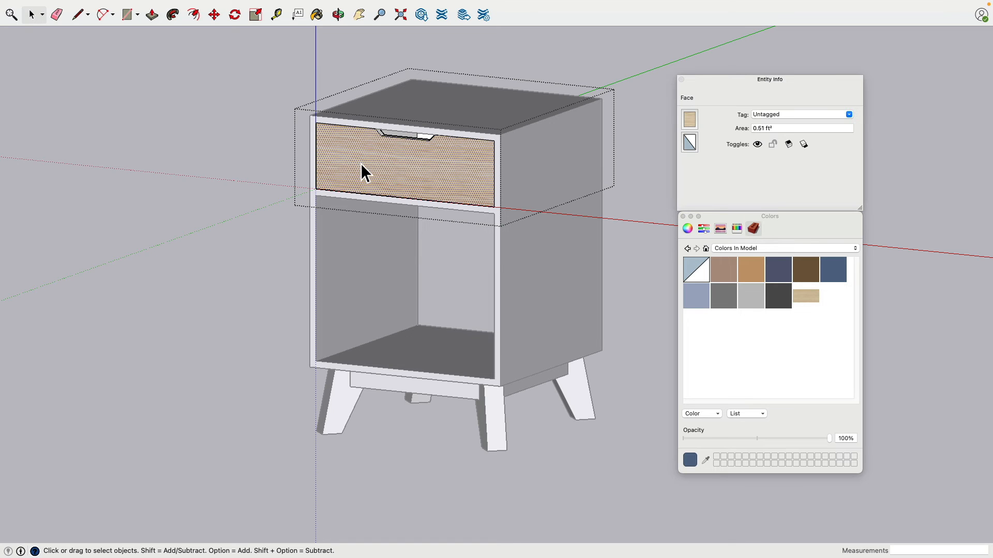
left_click(662, 153)
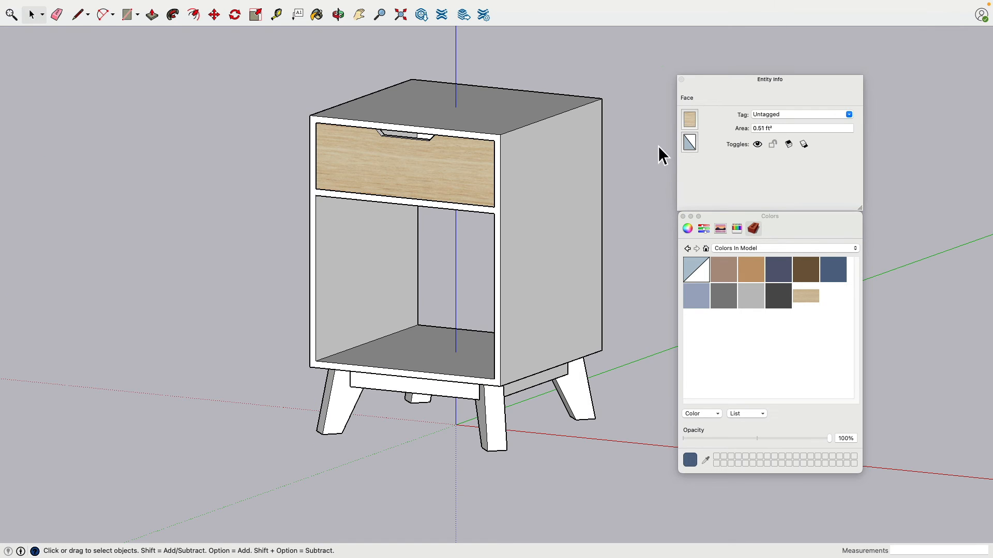
Step: Delete three legs and three rails from the base, keeping only one front leg and the front rail
left_click(328, 420)
middle_click_drag(287, 427, 361, 337)
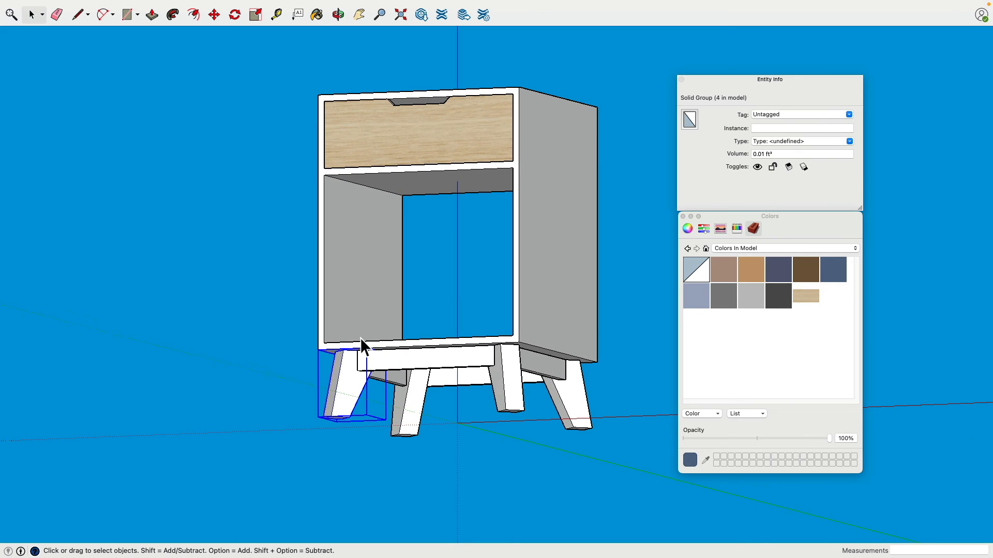
left_click(509, 389)
key("Delete")
left_click(535, 371)
key("Delete")
left_click(569, 397)
key("Delete")
left_click(502, 381)
key("Delete")
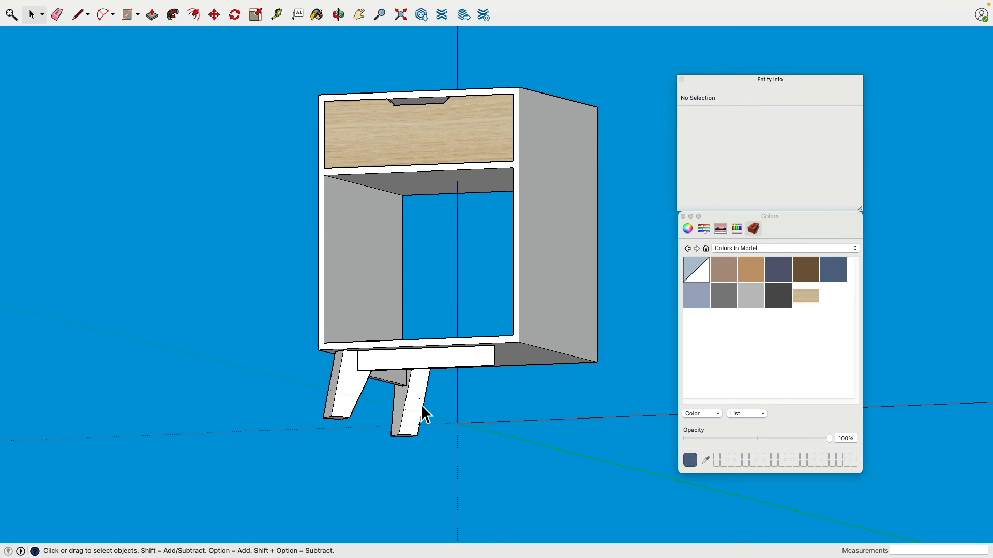
left_click(421, 409)
key("Delete")
left_click(411, 396)
key("Delete")
Step: Open the front rail group and apply the Oak_Veneer texture to its front and bottom faces
scroll(405, 391, "up", 6)
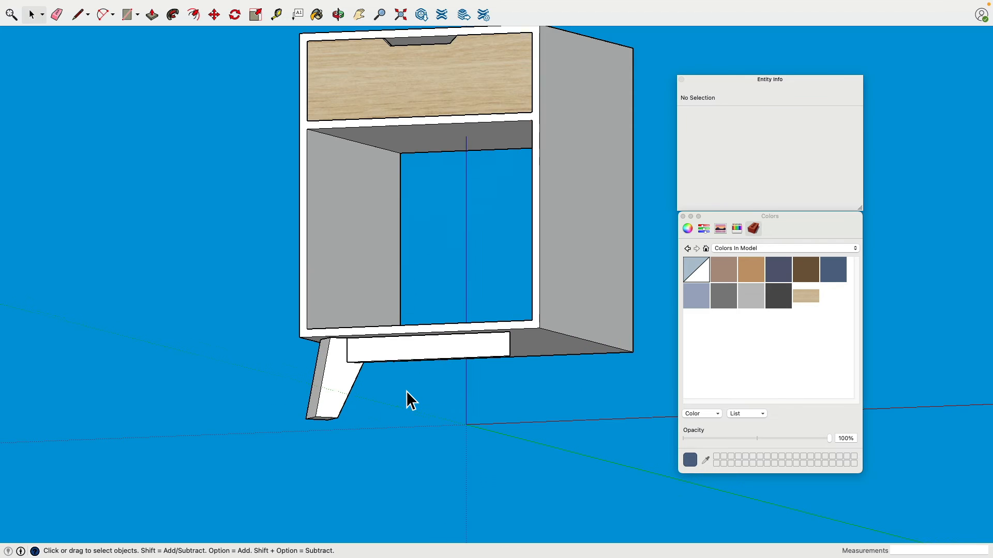
middle_click_drag(405, 390, 432, 308)
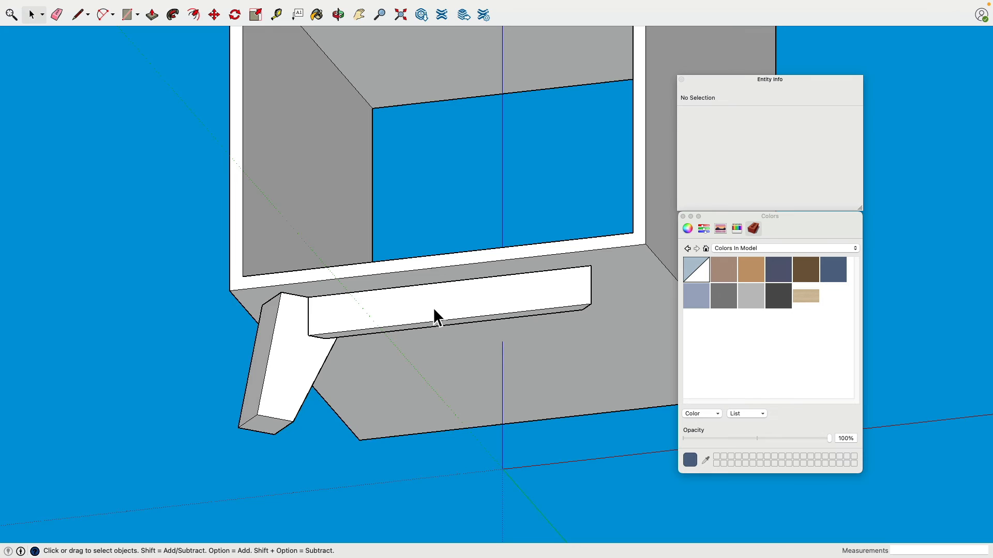
double_click(431, 310)
left_click(431, 309)
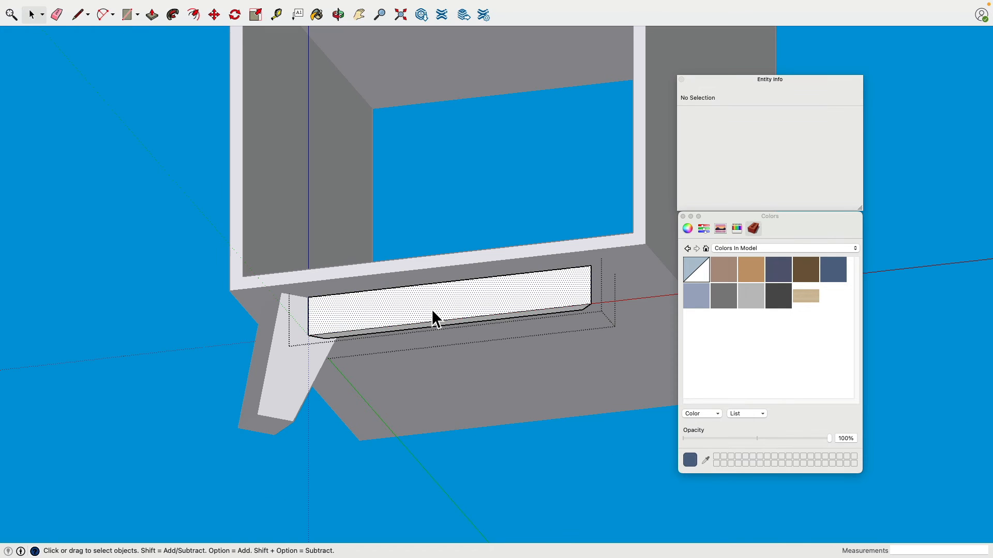
left_click(807, 299)
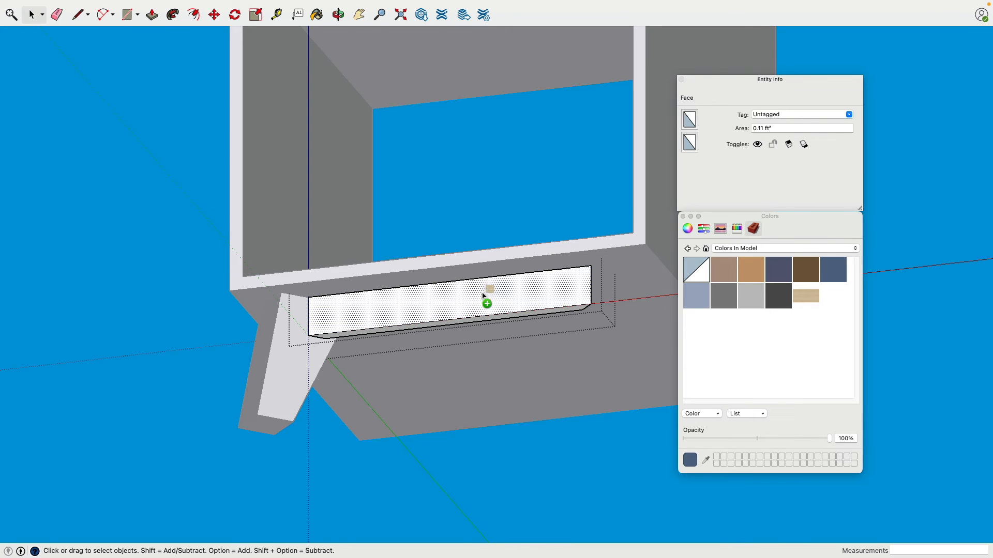
left_click(485, 299)
middle_click_drag(357, 372, 399, 168)
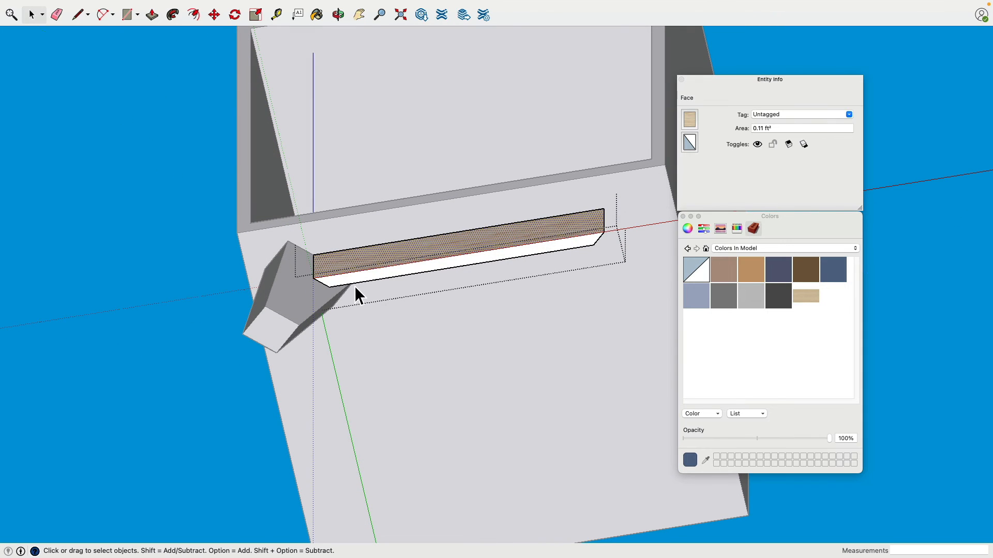
left_click(357, 286)
left_click_drag(805, 296, 423, 266)
left_click(106, 296)
Step: Open the remaining leg group and apply the Oak_Veneer texture to its two faces visible from the front
middle_click_drag(539, 264, 15, 393)
middle_click_drag(300, 271, 664, 443)
middle_click_drag(445, 409, 523, 247, "shift")
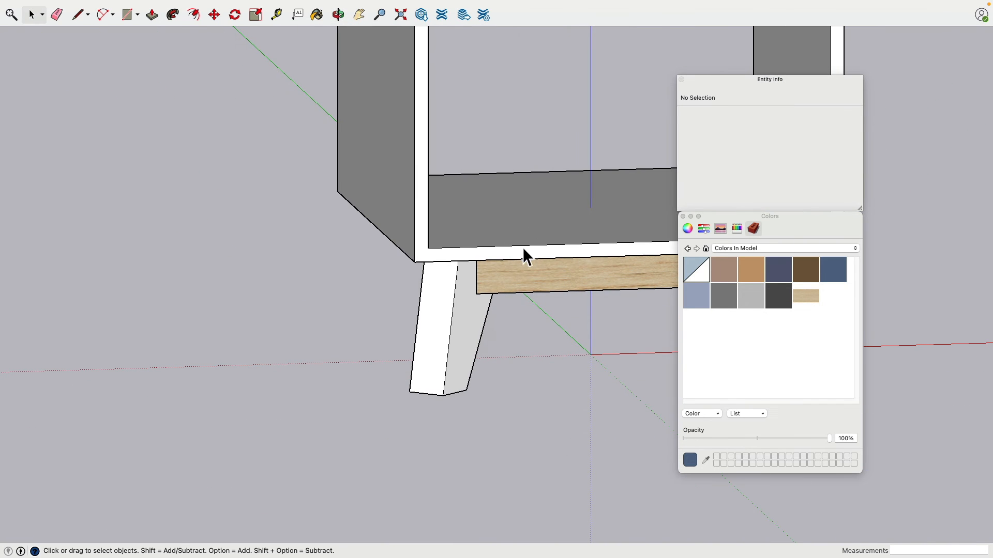
left_click(444, 326)
double_click(440, 325)
left_click(445, 331)
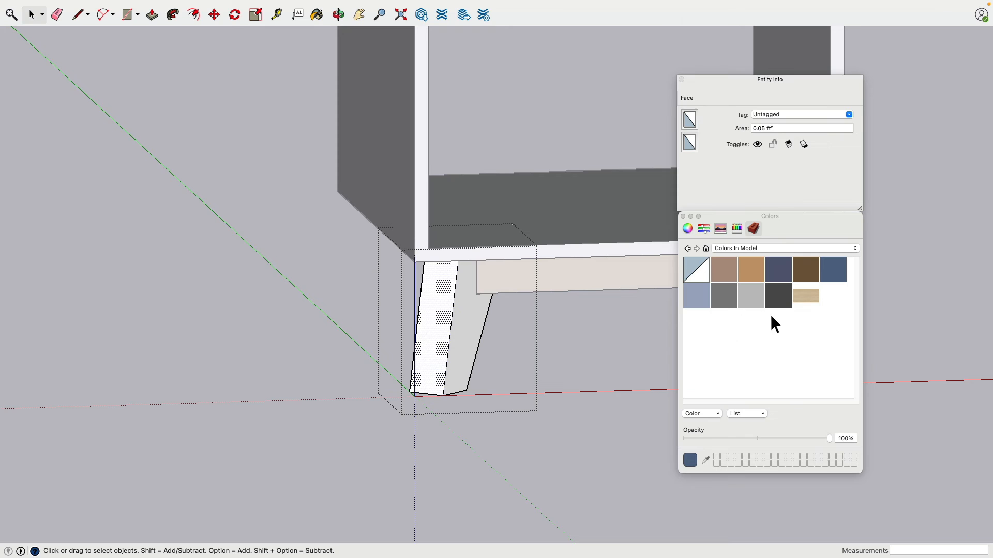
left_click(806, 296)
left_click(441, 326)
key("space")
left_click(478, 334)
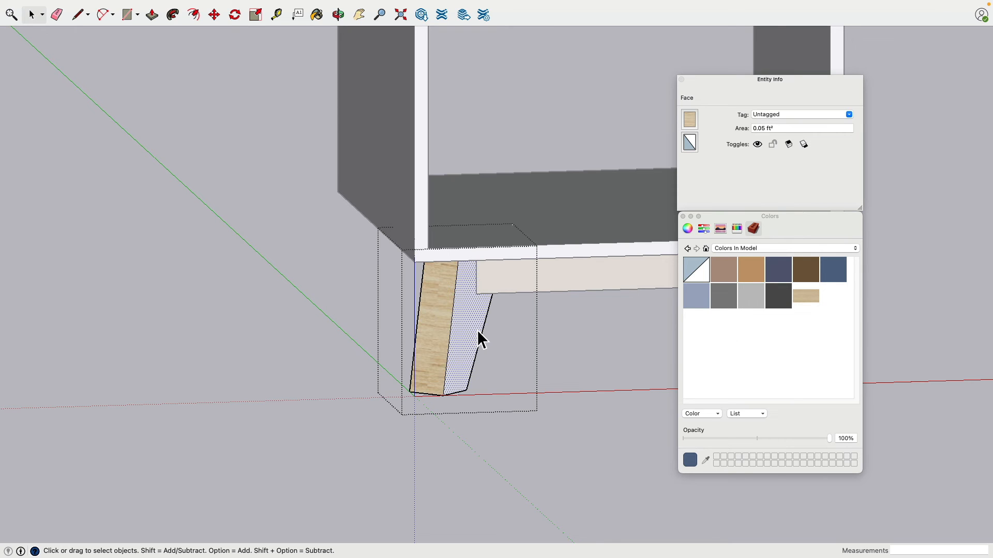
left_click(799, 299)
left_click(468, 328)
Step: Apply the Oak_Veneer texture to the two rear faces of the leg and close the group
middle_click_drag(468, 328, 639, 315)
key("space")
left_click(571, 301)
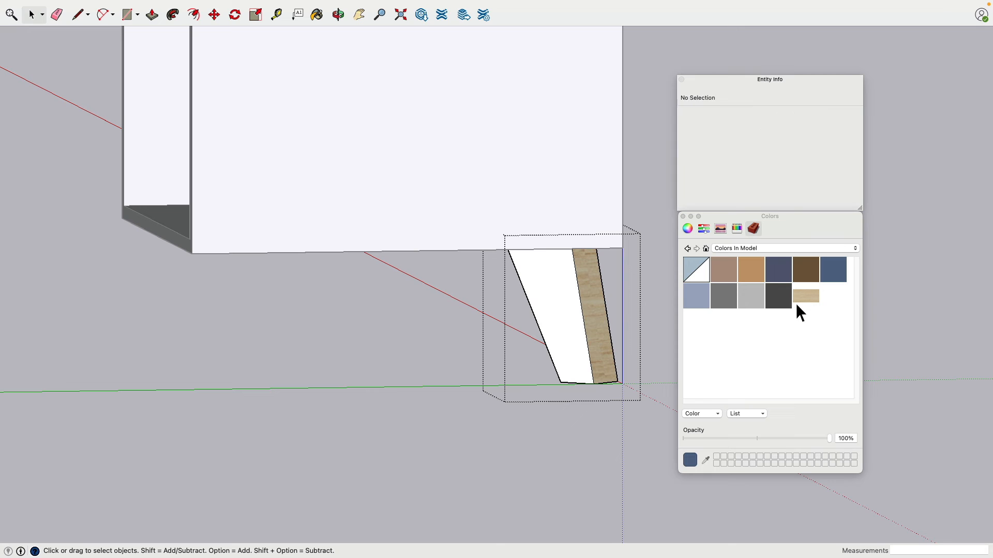
left_click(565, 313)
left_click_drag(799, 298, 552, 301)
middle_click_drag(561, 311, 749, 277)
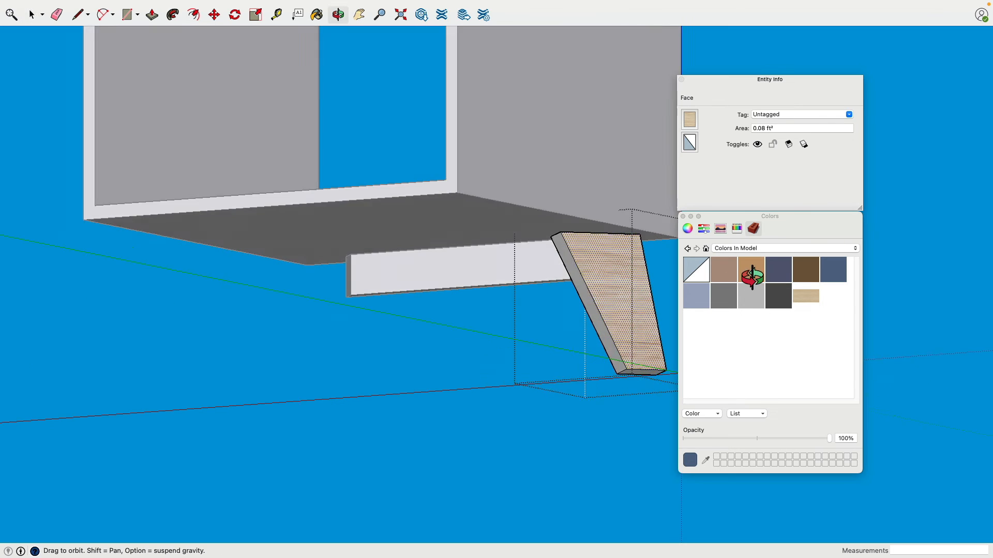
mouse_move(600, 305)
middle_mouse_down()
mouse_move(705, 290)
mouse_move(705, 308)
mouse_move(551, 308)
middle_mouse_up()
left_click(574, 305)
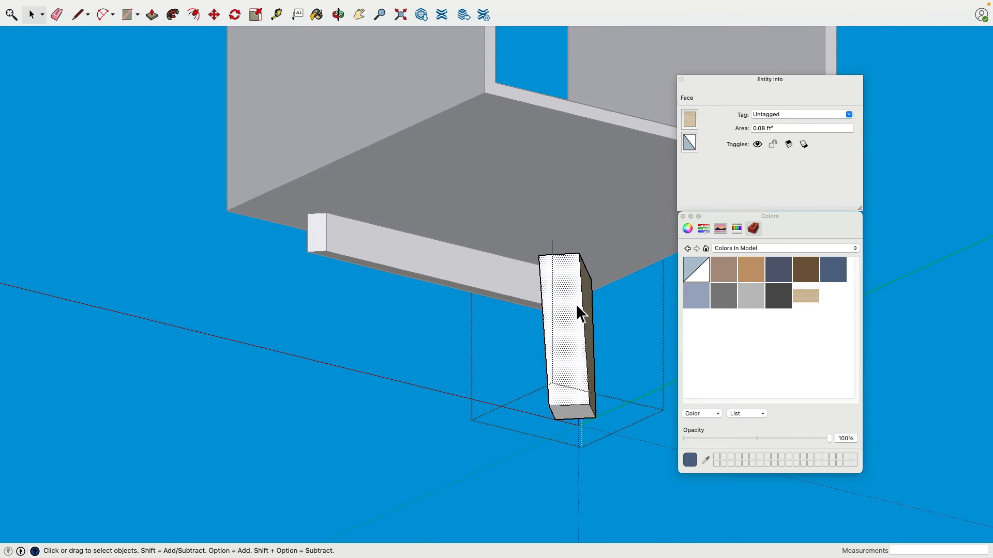
left_click_drag(799, 297, 577, 330)
mouse_move(381, 350)
middle_mouse_down()
mouse_move(414, 340)
mouse_move(520, 348)
mouse_move(576, 375)
mouse_move(495, 458)
middle_mouse_up()
left_click(495, 459)
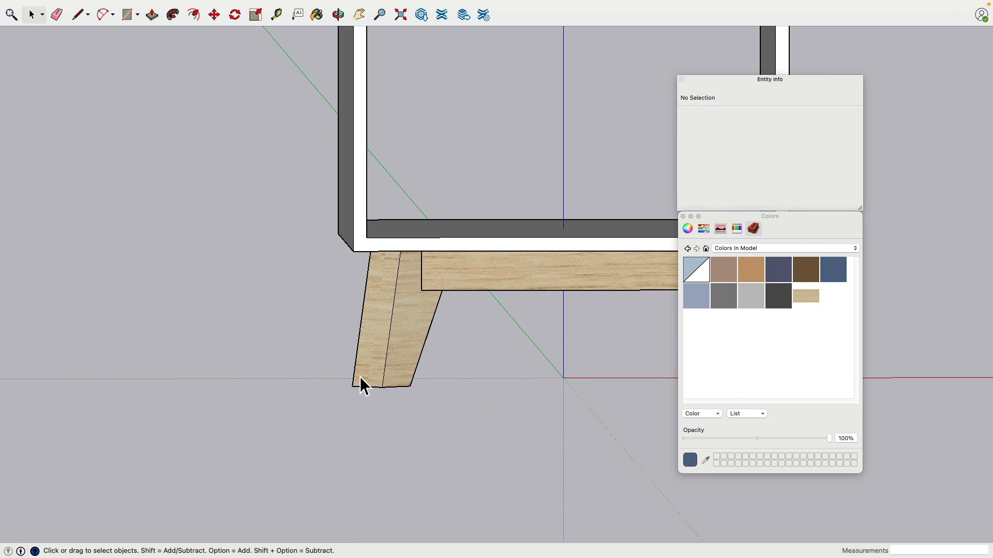
Step: Examine the direction of the wood grain on the textured leg and front rail
scroll(360, 378, "down", 3)
scroll(361, 378, "up", 5)
scroll(362, 377, "up", 3)
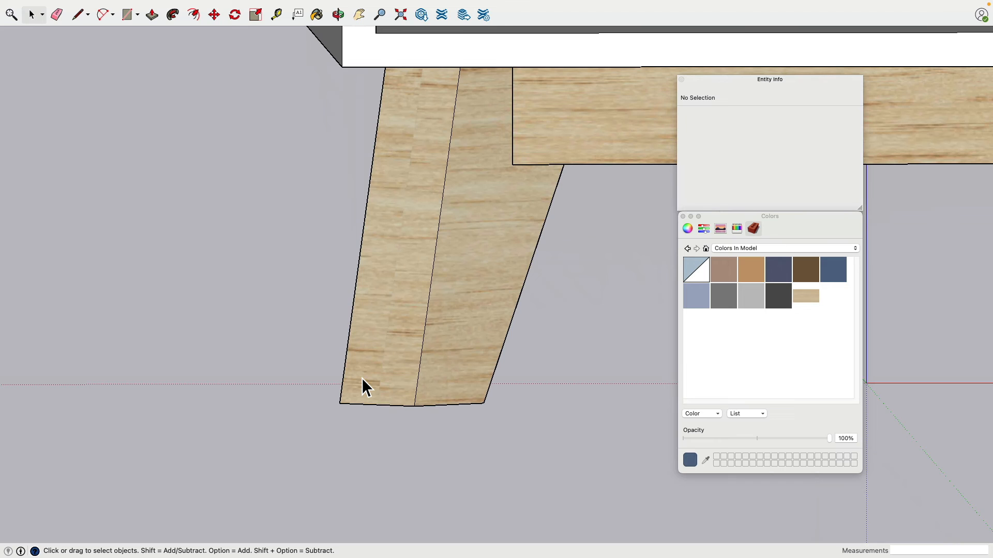
scroll(362, 378, "down", 2)
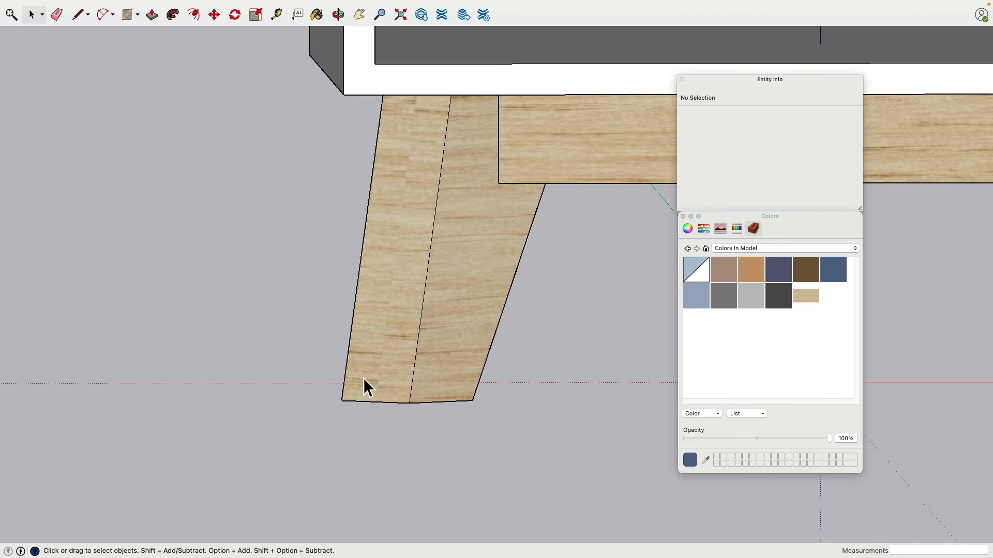
scroll(364, 387, "down", 2)
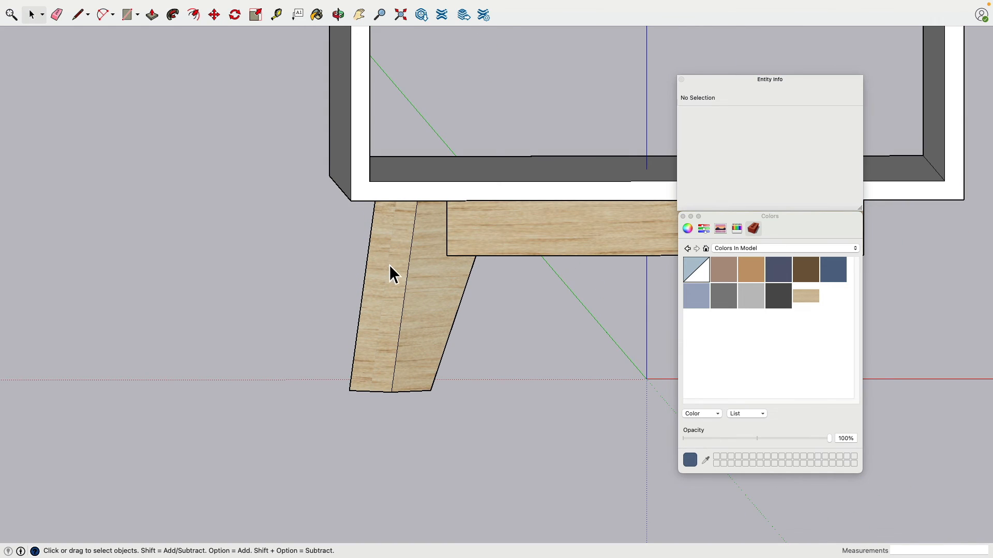
left_click(448, 309)
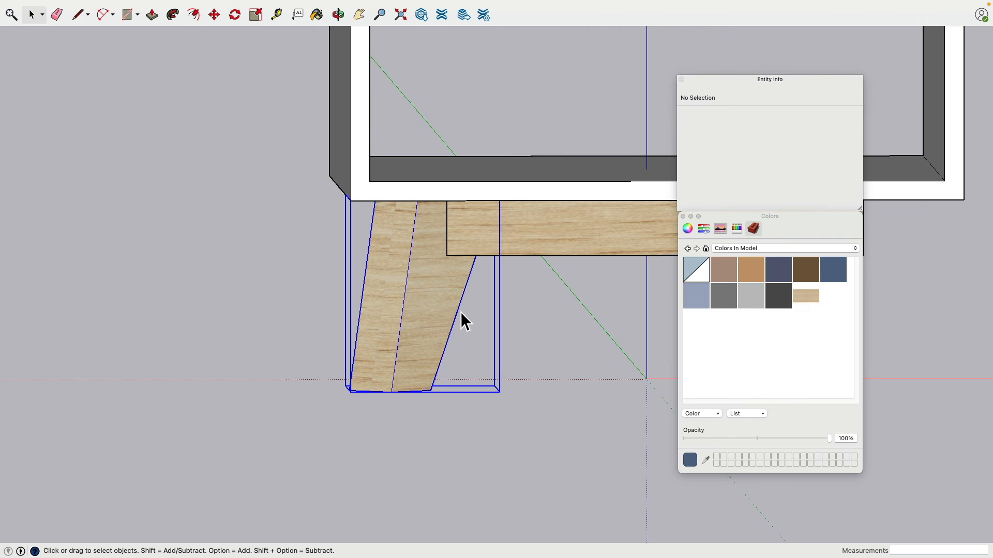
middle_click_drag(460, 321, 372, 317)
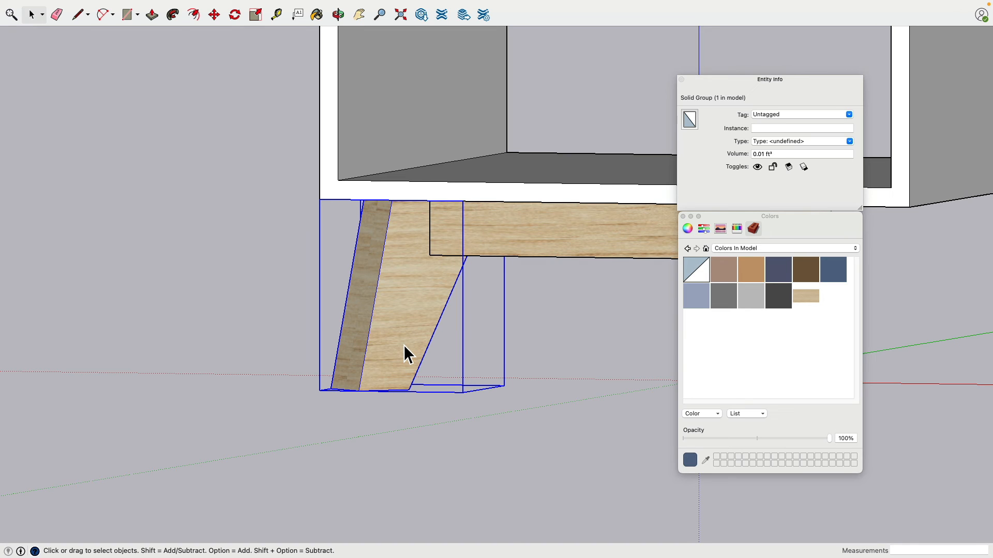
Step: Reposition the texture on the leg's wide face beside the front rail, rotating it so the grain runs lengthwise
double_click(411, 297)
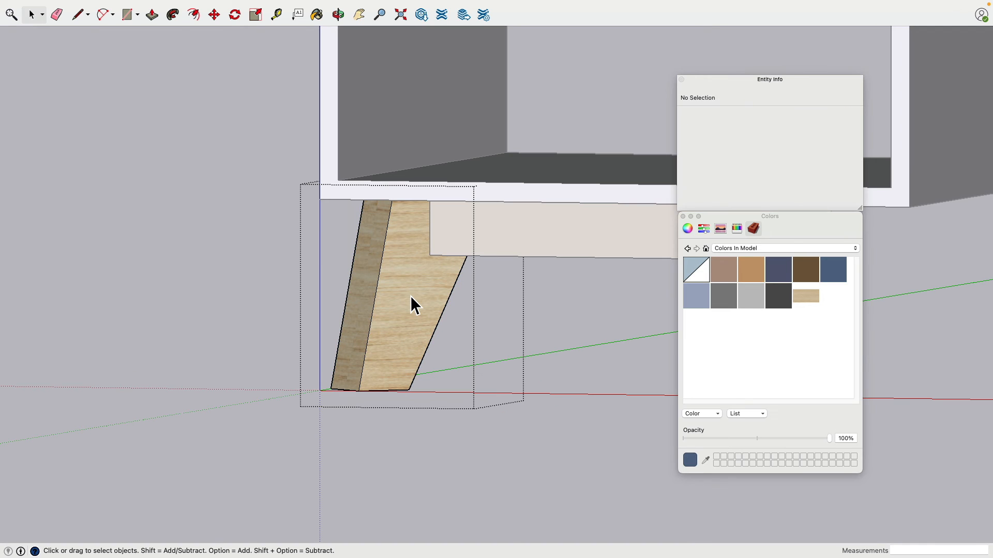
left_click(410, 295)
right_click(412, 288)
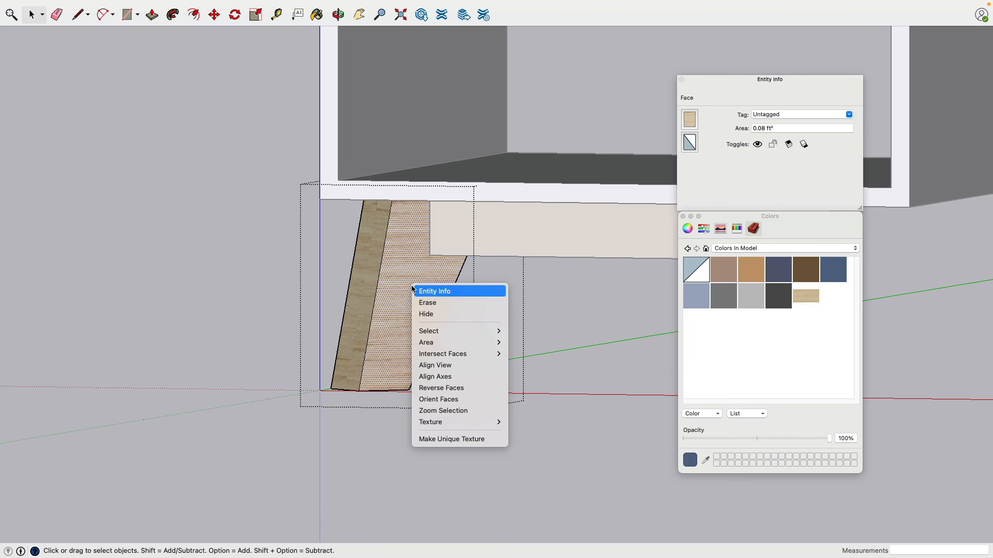
mouse_move(455, 422)
left_click(523, 421)
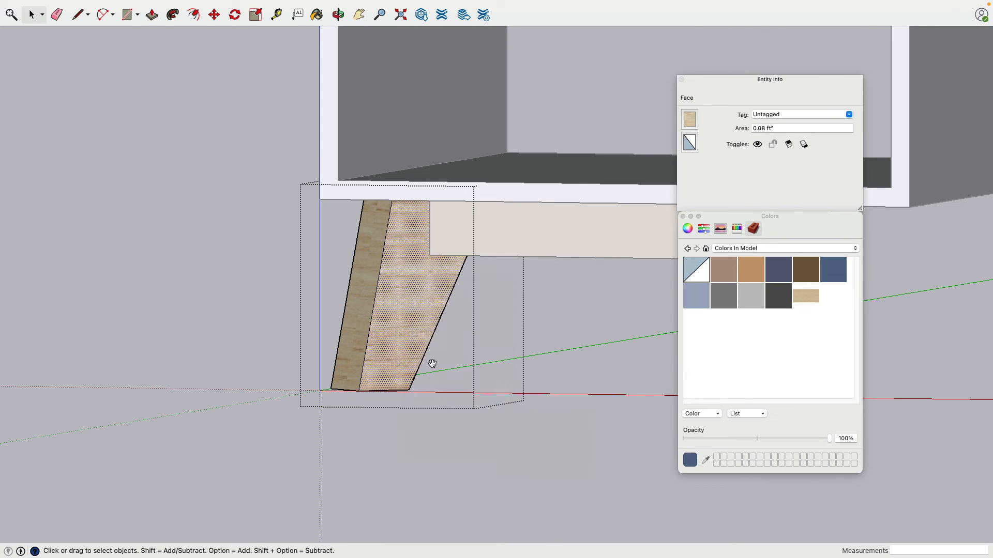
scroll(421, 359, "up", 6)
scroll(421, 359, "down", 10)
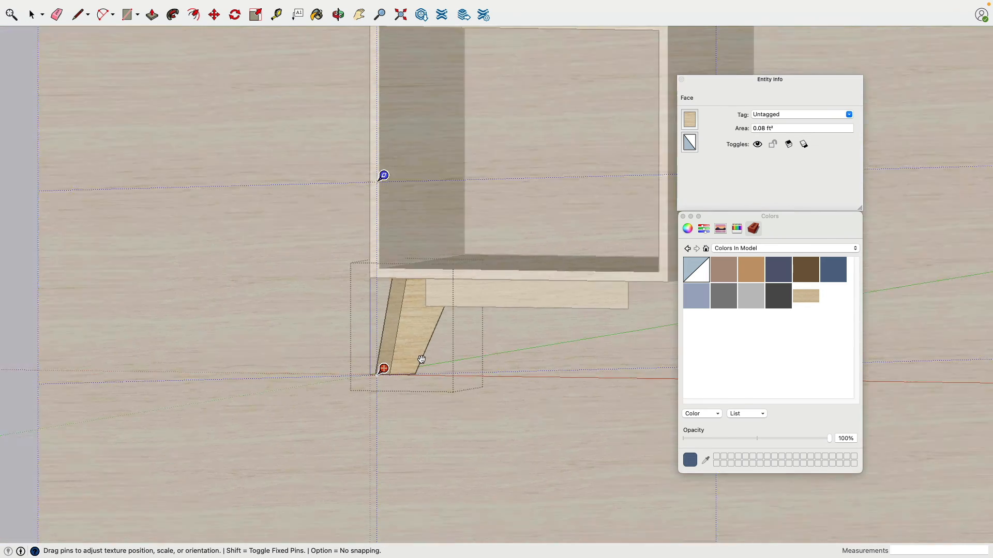
scroll(422, 360, "down", 5)
scroll(422, 359, "up", 2)
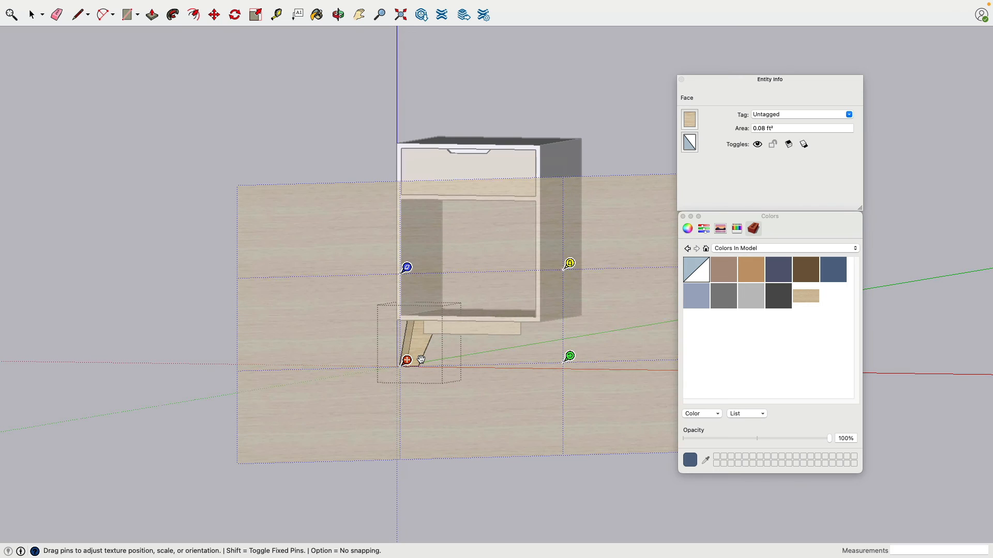
left_click_drag(407, 361, 377, 381)
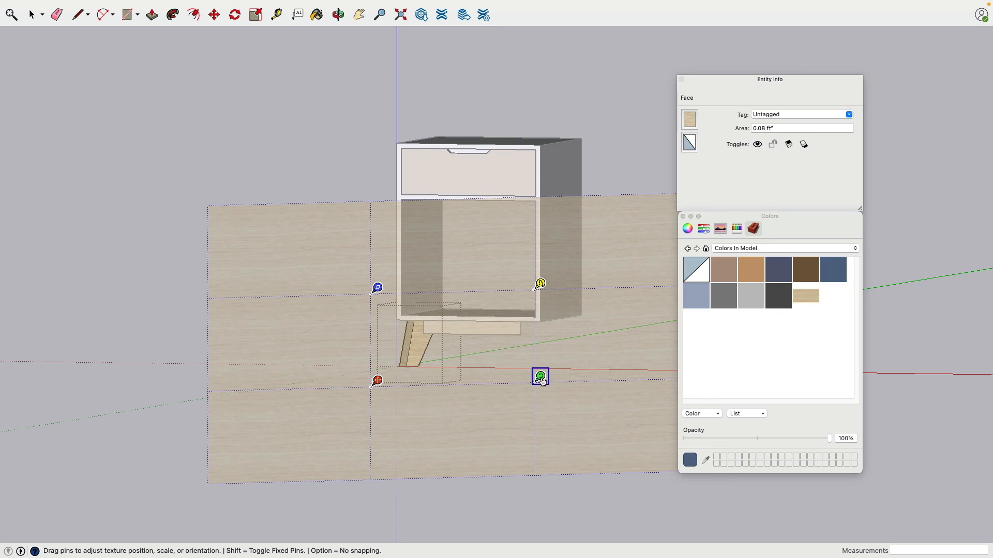
left_click_drag(539, 377, 403, 205)
Step: Anchor the texture at the leg's bottom corner, align its grain with the slanted leg edge, and close the group
scroll(405, 380, "down", 3)
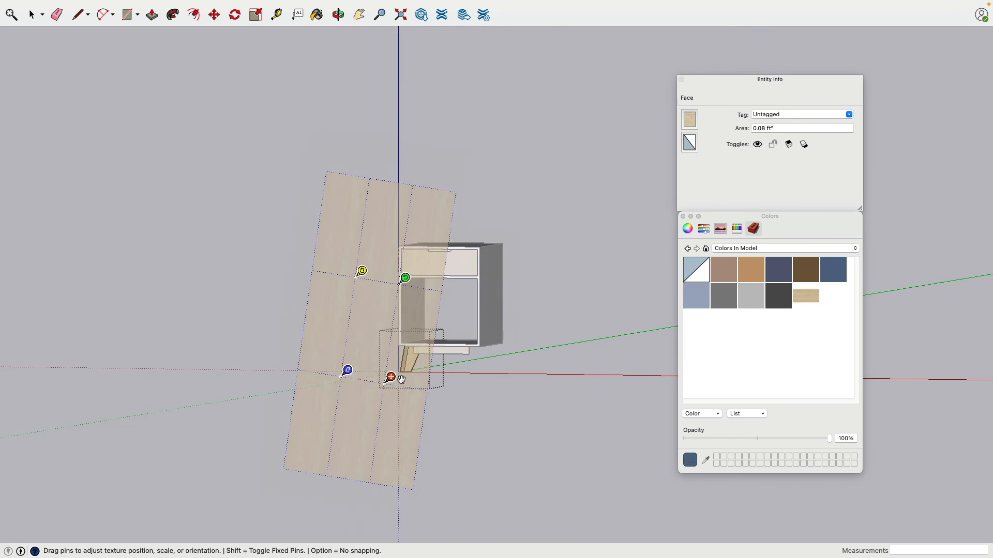
scroll(398, 379, "up", 8)
scroll(345, 397, "down", 2)
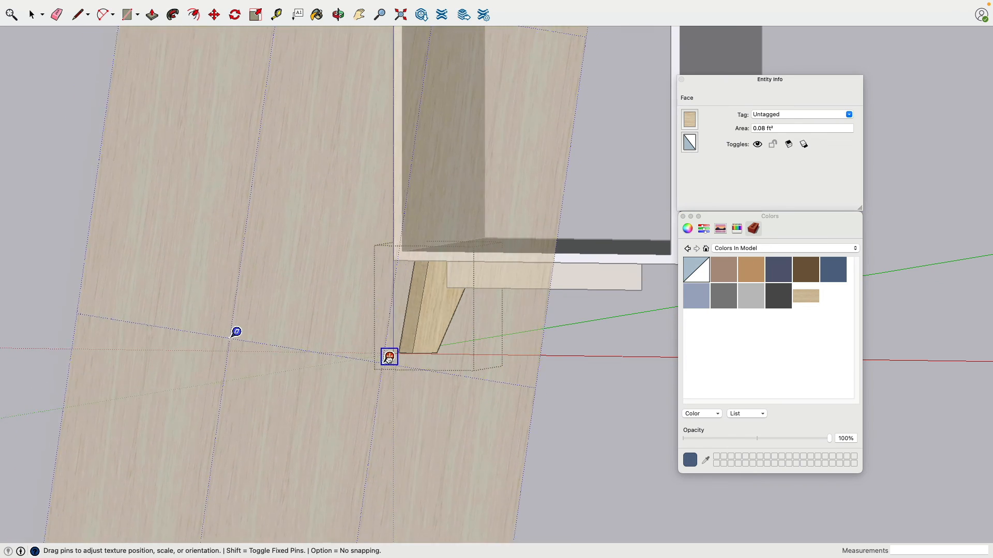
middle_click_drag(417, 346, 421, 384)
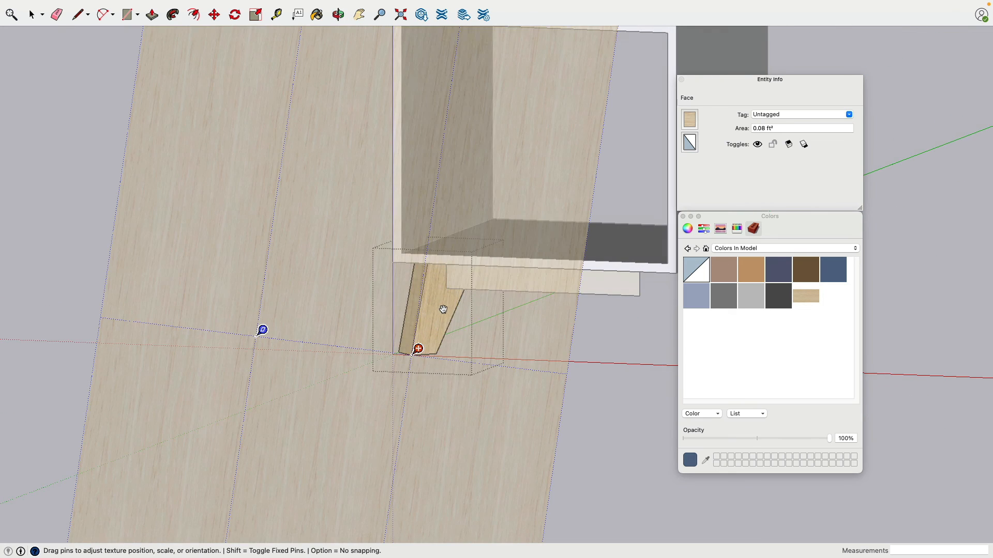
middle_click_drag(416, 348, 389, 421)
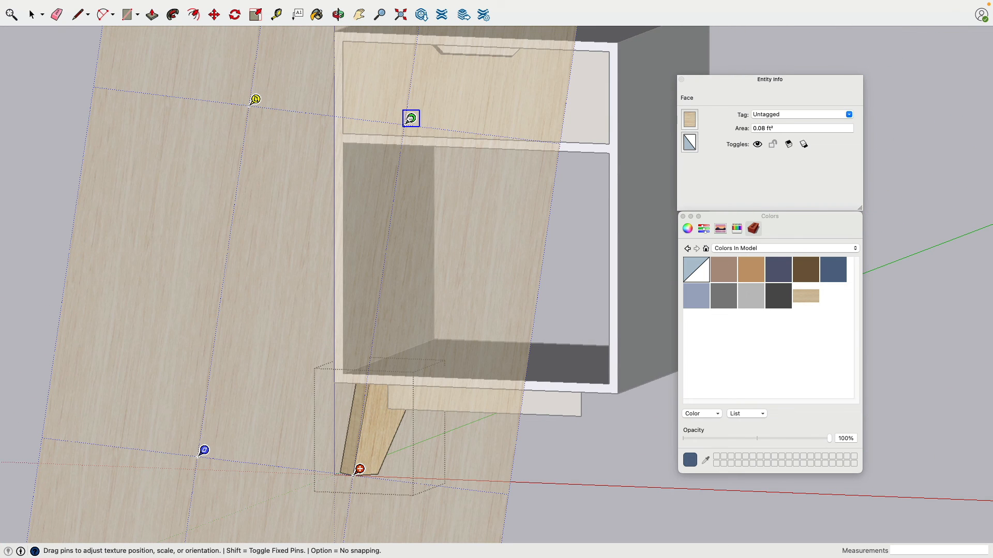
mouse_move(411, 119)
left_mouse_down()
mouse_move(423, 121)
mouse_move(426, 101)
mouse_move(419, 115)
mouse_move(443, 101)
mouse_move(425, 120)
left_mouse_up()
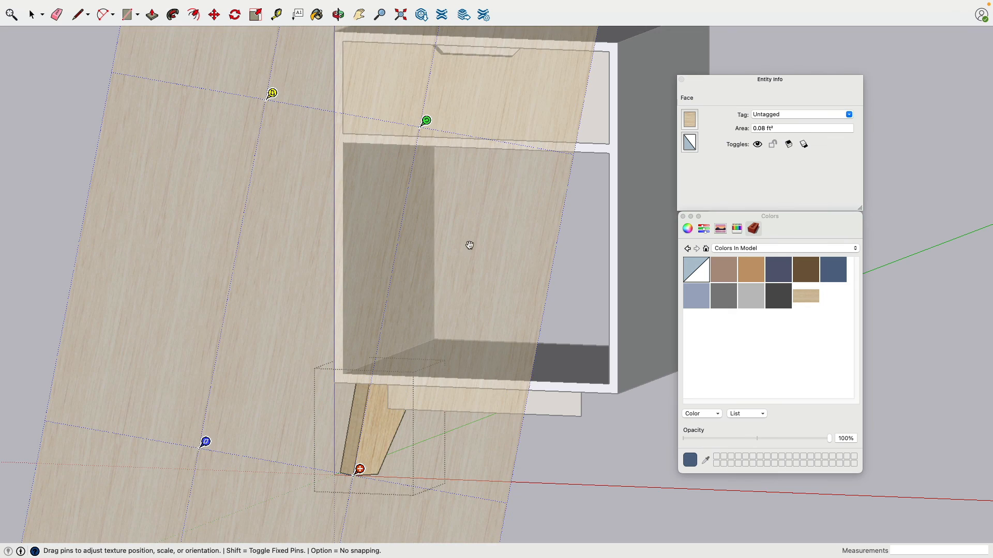
left_click(542, 429)
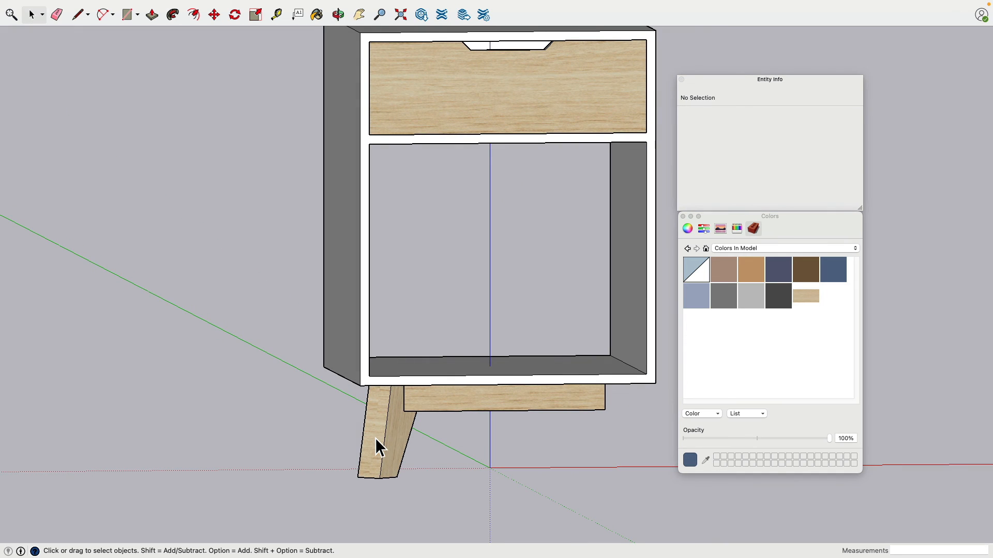
Step: Anchor the texture on the leg's narrow front face at its bottom corner, rotate it so the grain runs lengthwise, and close the group
left_click(376, 439)
double_click(378, 443)
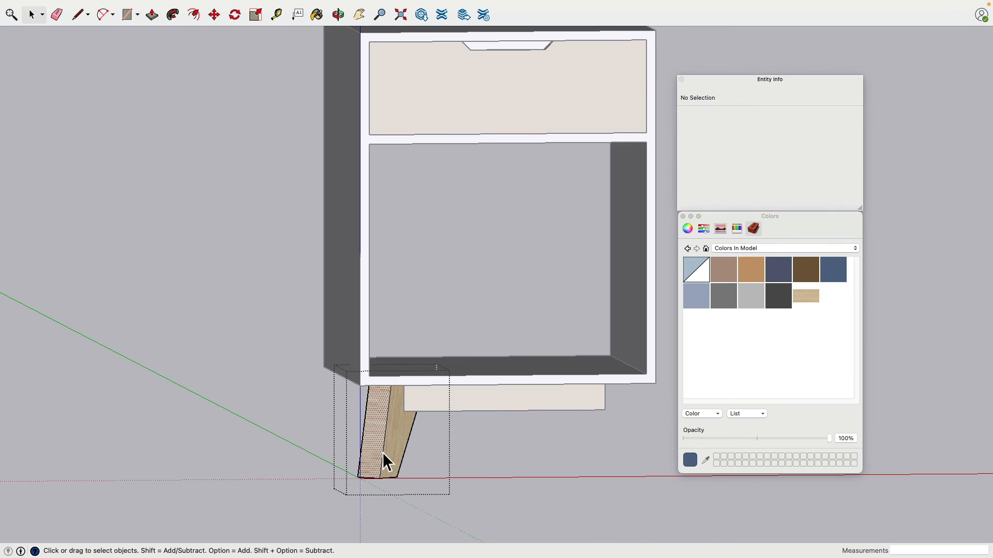
right_click(380, 411)
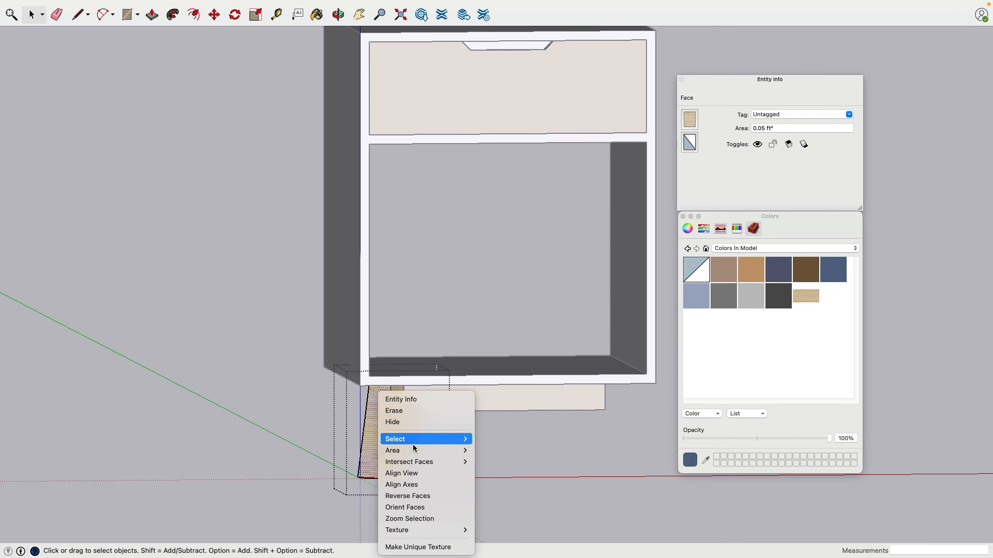
mouse_move(429, 529)
left_click(492, 507)
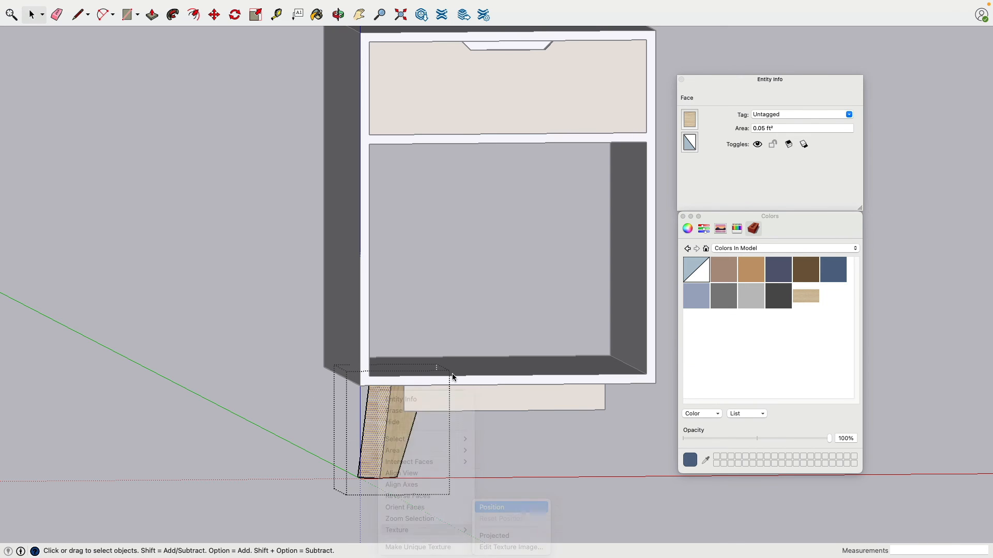
scroll(452, 372, "down", 2)
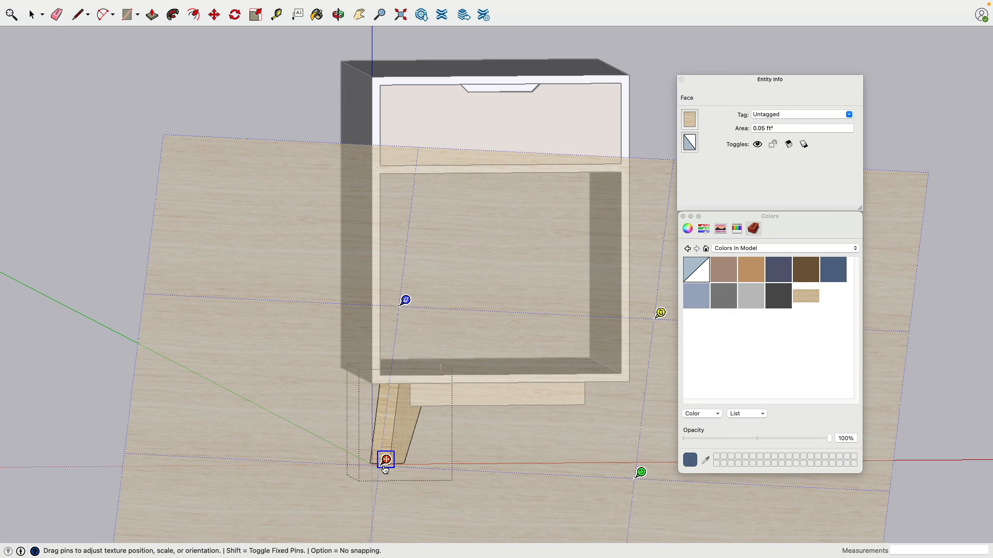
left_click_drag(385, 469, 375, 462)
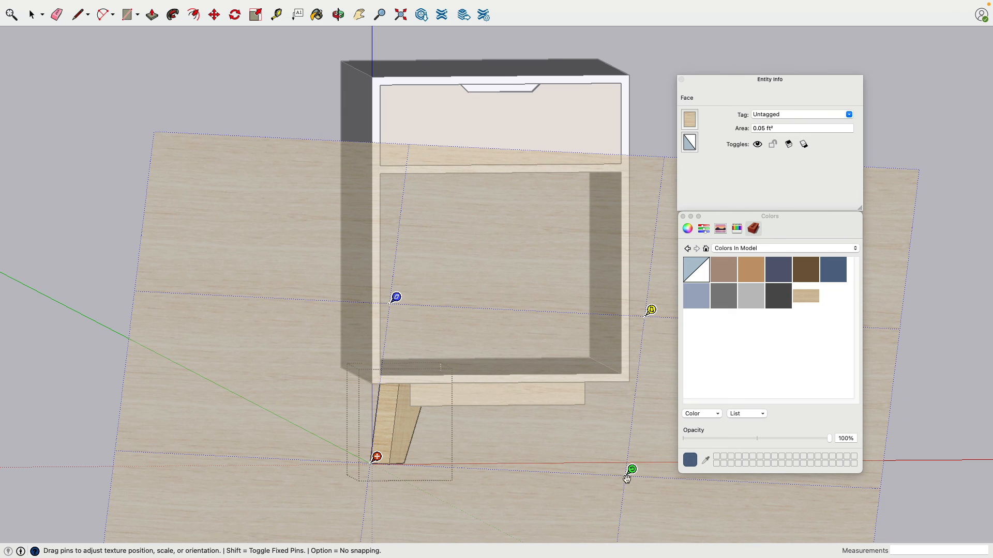
left_click_drag(631, 472, 415, 137)
left_click(132, 201)
left_click(123, 210)
Step: Start repositioning the texture on the leg's wide side face and anchor it at the leg's bottom corner
middle_click_drag(266, 327, 574, 350, "shift")
scroll(529, 364, "down", 4)
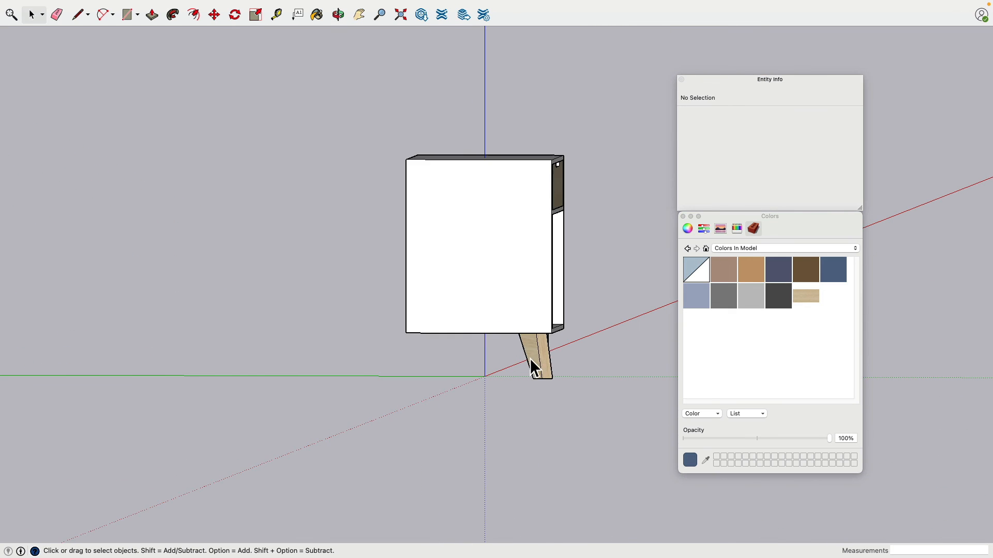
scroll(537, 365, "up", 6)
right_click(511, 335)
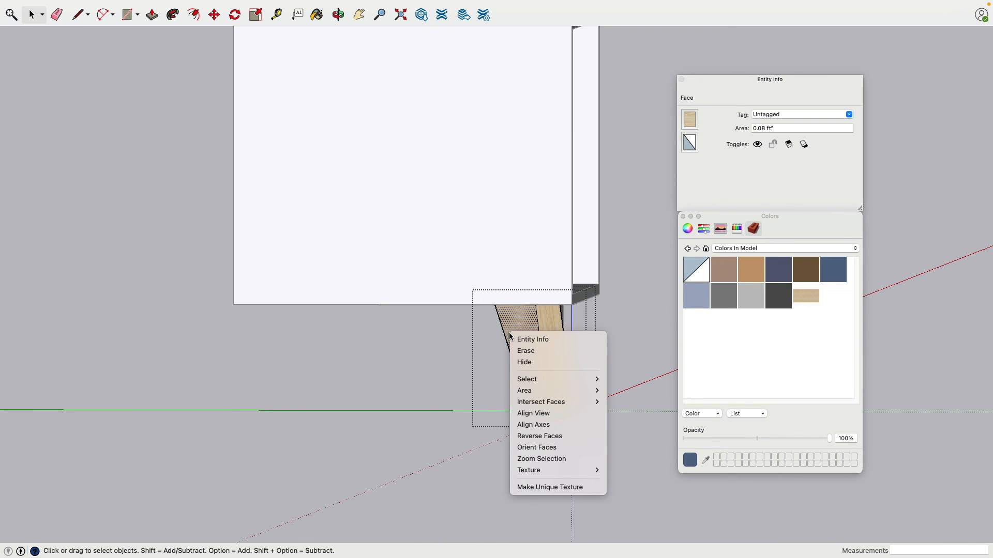
mouse_move(554, 470)
left_click(627, 471)
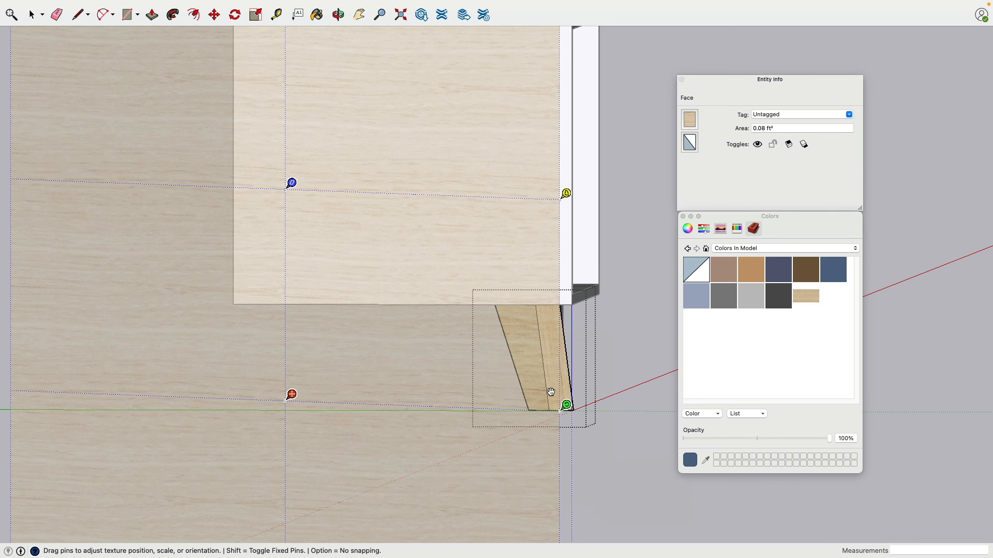
left_click_drag(287, 403, 541, 402)
Step: Rotate the side face's texture so its grain follows the slanted leg edge, and close the group
scroll(541, 401, "down", 3)
middle_click_drag(541, 401, 302, 360)
middle_click_drag(302, 359, 517, 391)
left_click_drag(603, 385, 304, 133)
left_click(542, 252)
left_click(542, 253)
Step: Open the leg group, start repositioning the texture on its rear face, and anchor it at the face's bottom corner
middle_click_drag(518, 437, 730, 231, "shift")
scroll(458, 247, "down", 4)
scroll(457, 253, "up", 8)
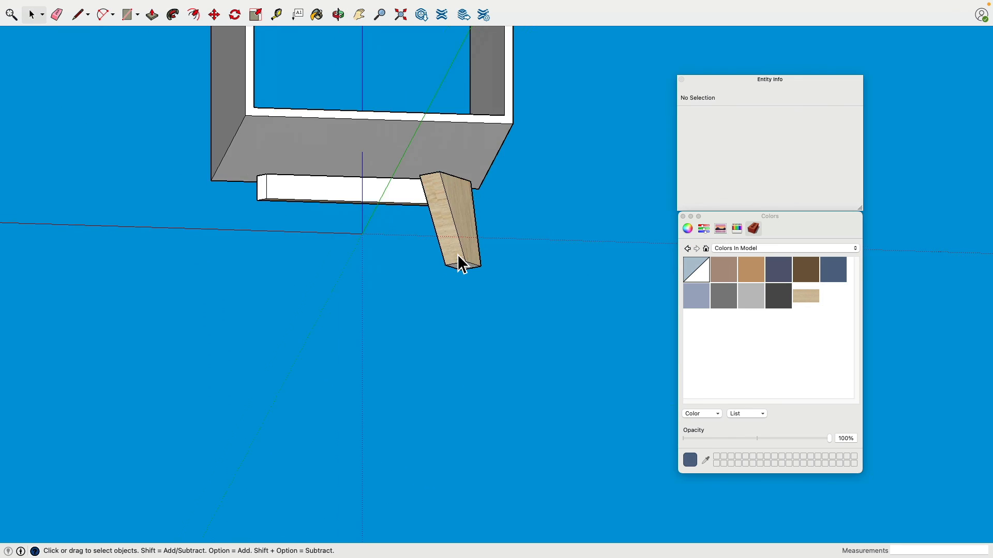
left_click(455, 253)
double_click(450, 246)
right_click(449, 242)
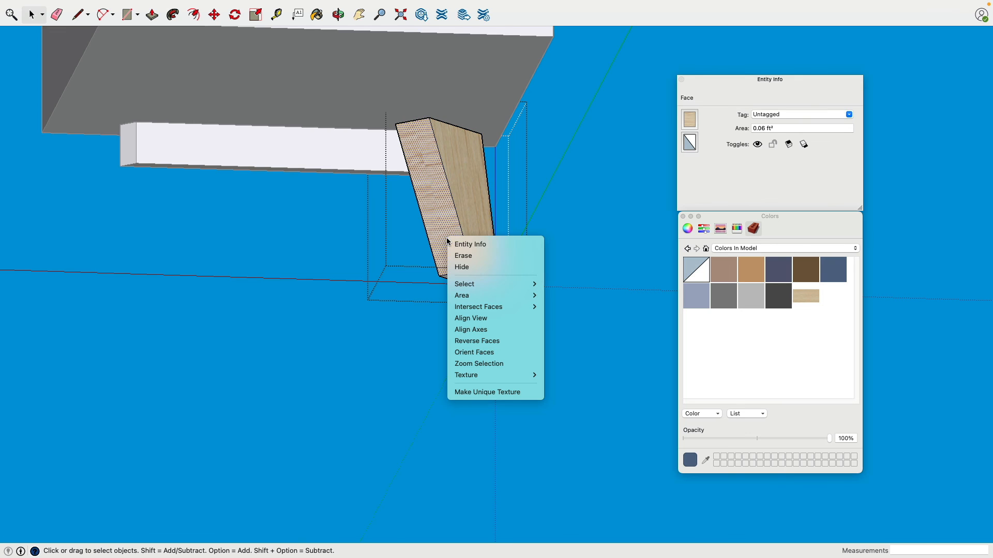
mouse_move(492, 378)
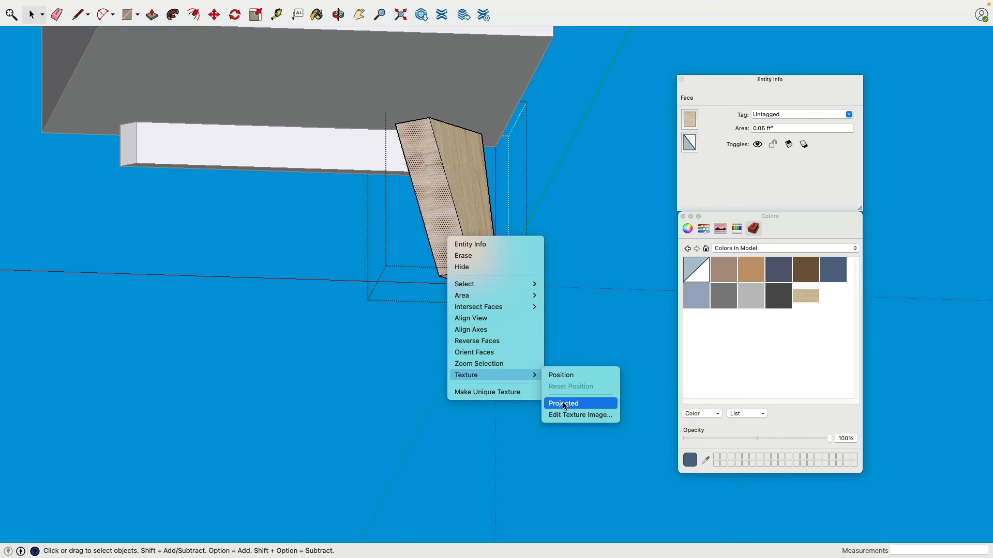
left_click(561, 376)
scroll(439, 321, "up", 3)
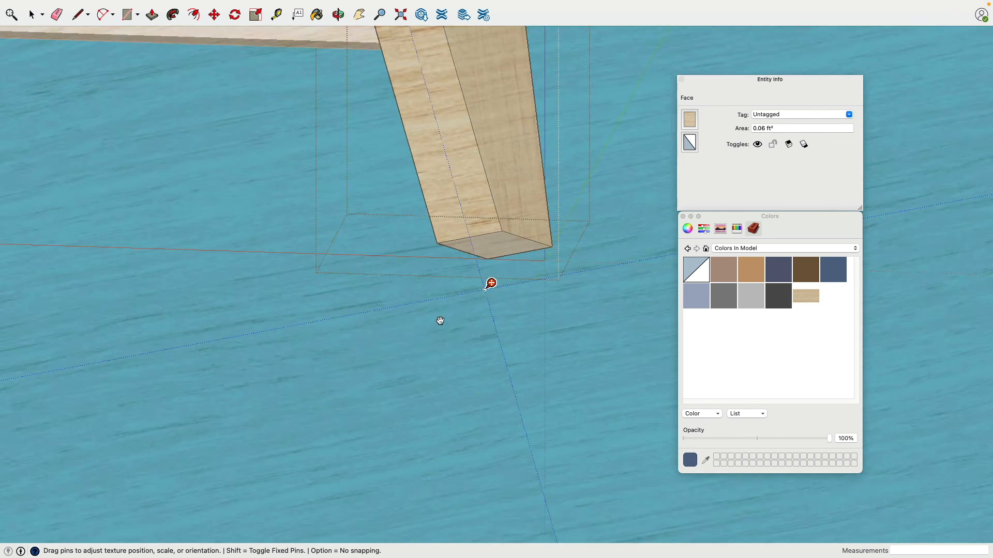
scroll(449, 317, "down", 3)
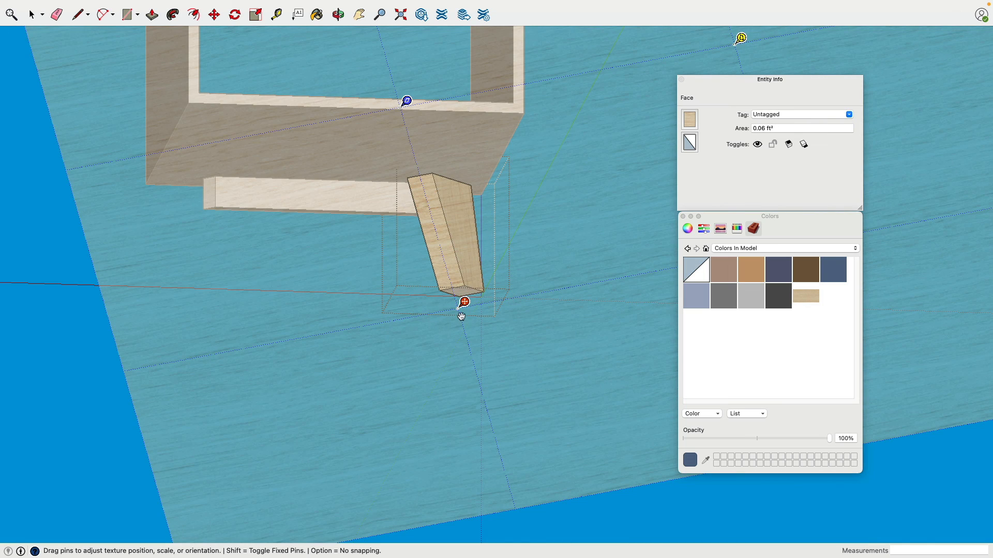
scroll(439, 317, "up", 2)
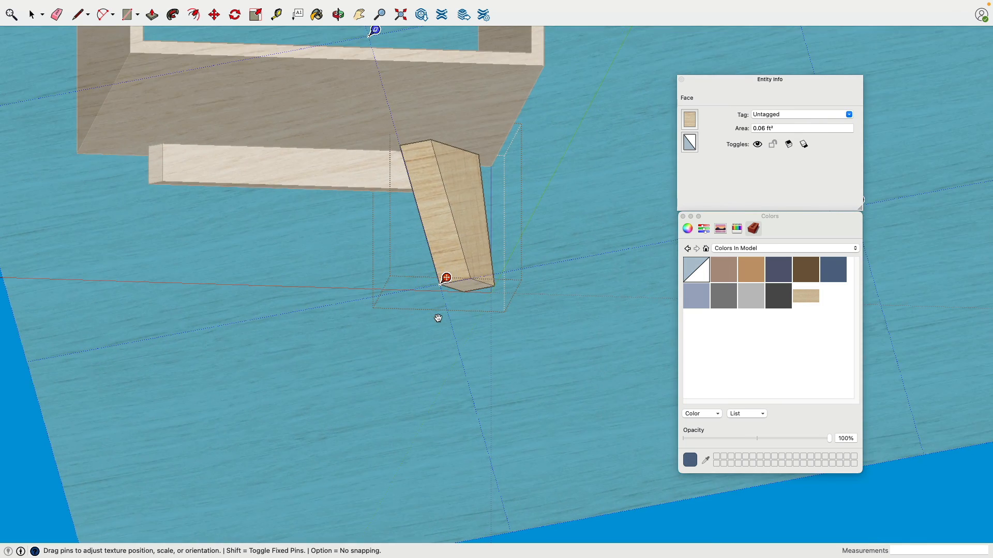
scroll(438, 318, "down", 5)
Step: Rotate the rear face's texture so the grain runs parallel to the slanted leg edge, and finish positioning
left_click_drag(576, 277, 396, 142)
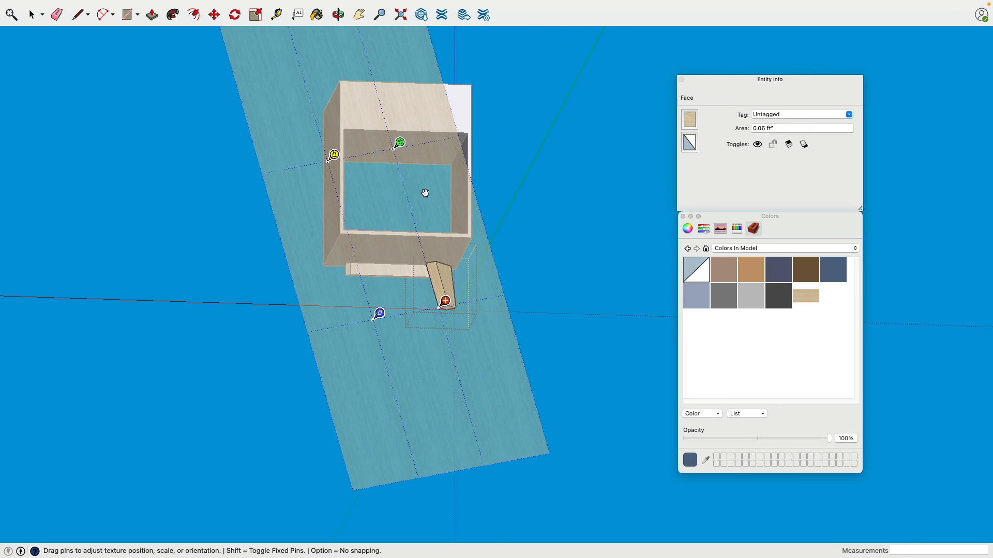
scroll(444, 287, "down", 5)
scroll(445, 292, "up", 10)
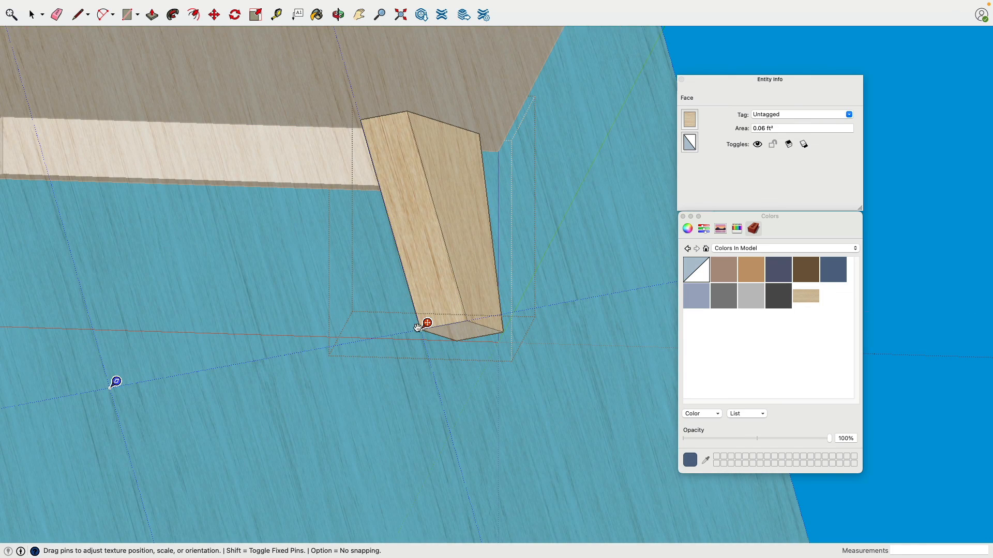
scroll(418, 327, "up", 1)
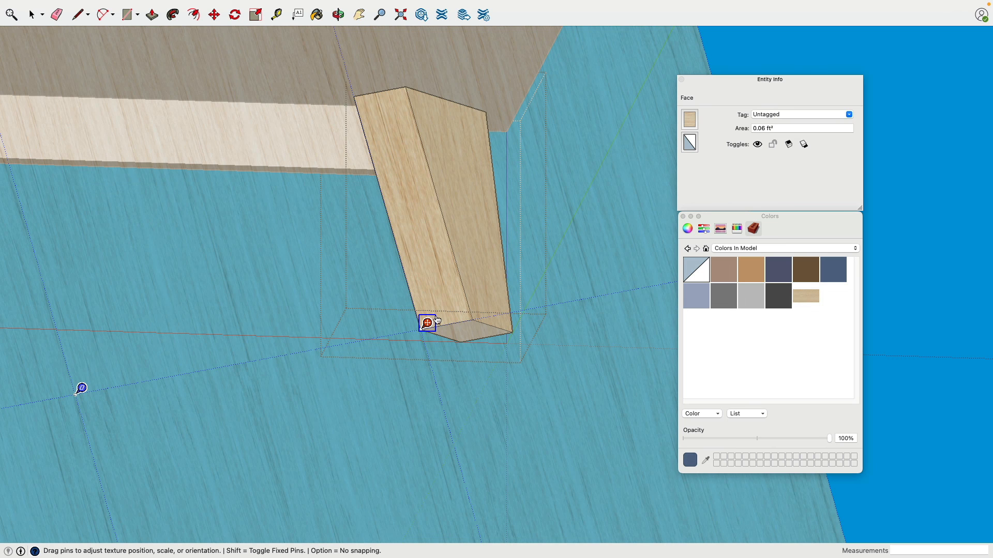
left_click(884, 250)
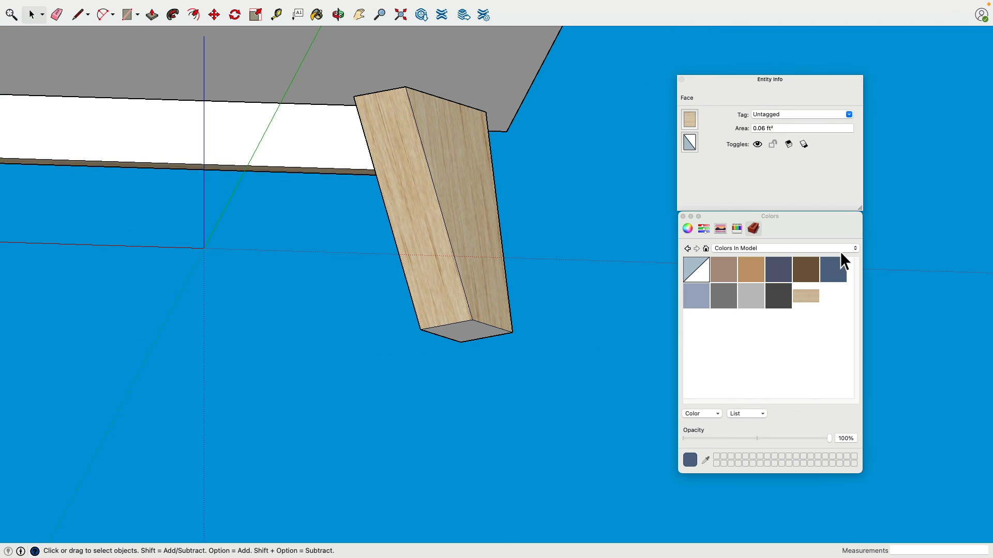
Step: Create a copy of the textured leg and front rail rotated 90 degrees about the vertical axis at the origin
middle_click_drag(461, 410, 352, 280)
scroll(454, 300, "down", 10)
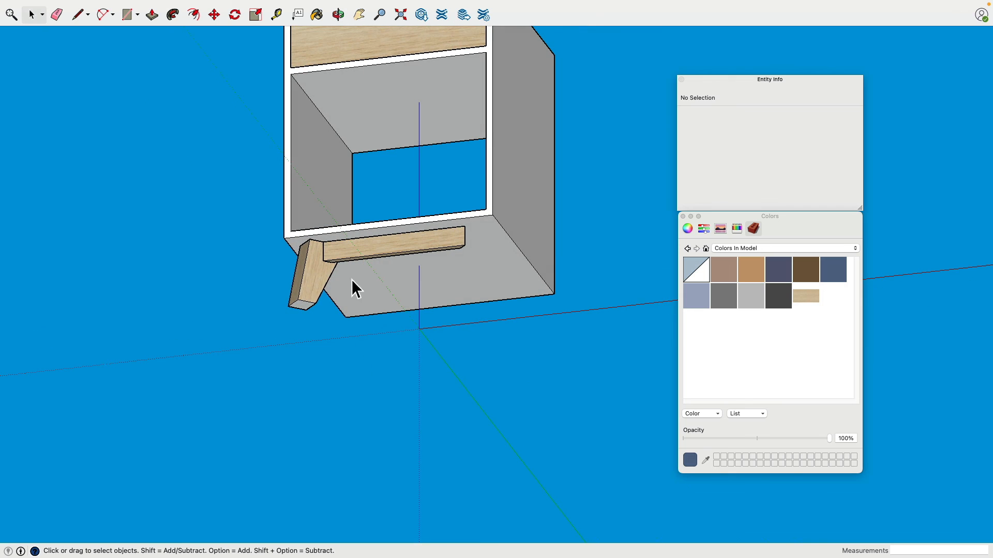
left_click(331, 288)
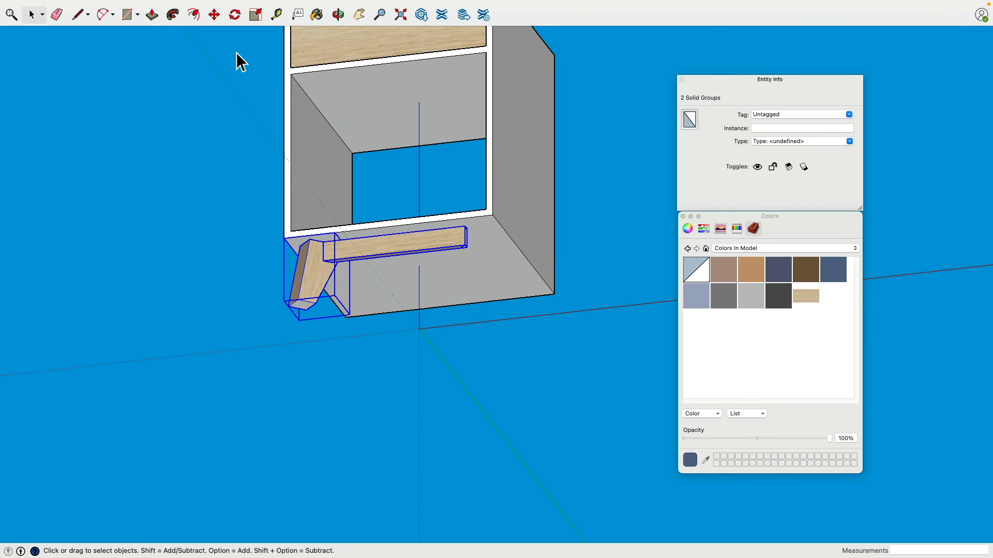
left_click(235, 15)
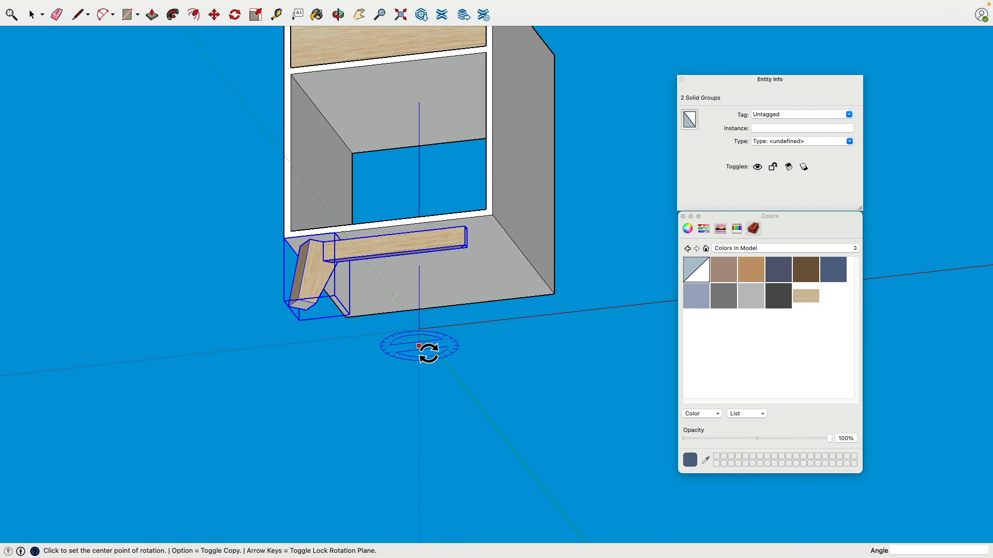
key("alt")
left_click(382, 336)
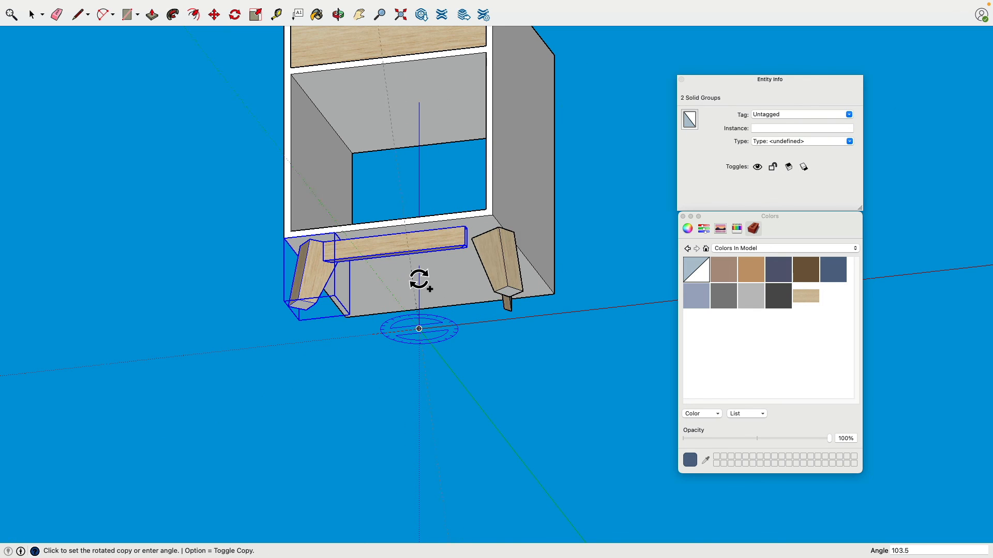
left_click(392, 290)
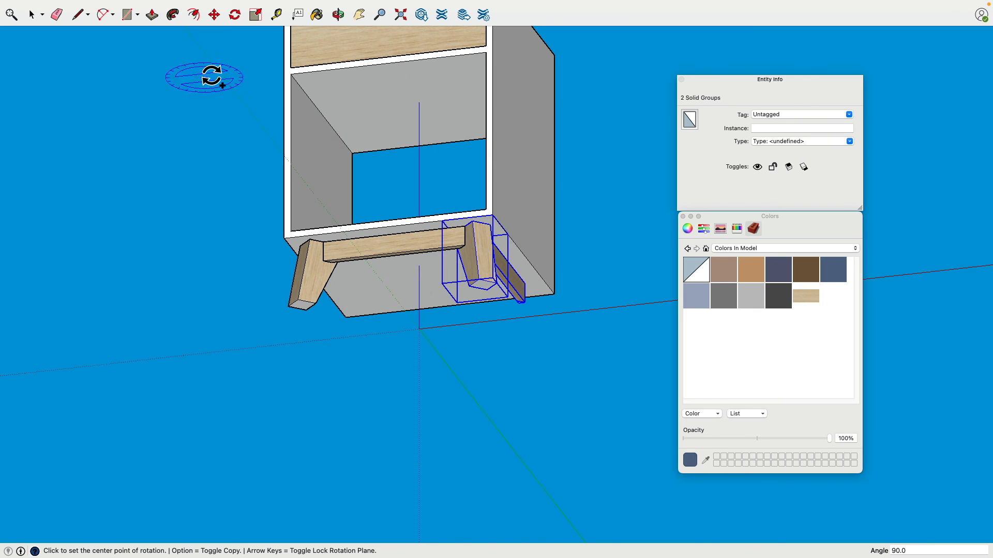
Step: Copy both legs and both rails rotated 180 degrees about the origin to complete the four-legged base
left_click(35, 16)
left_click(337, 271, "shift")
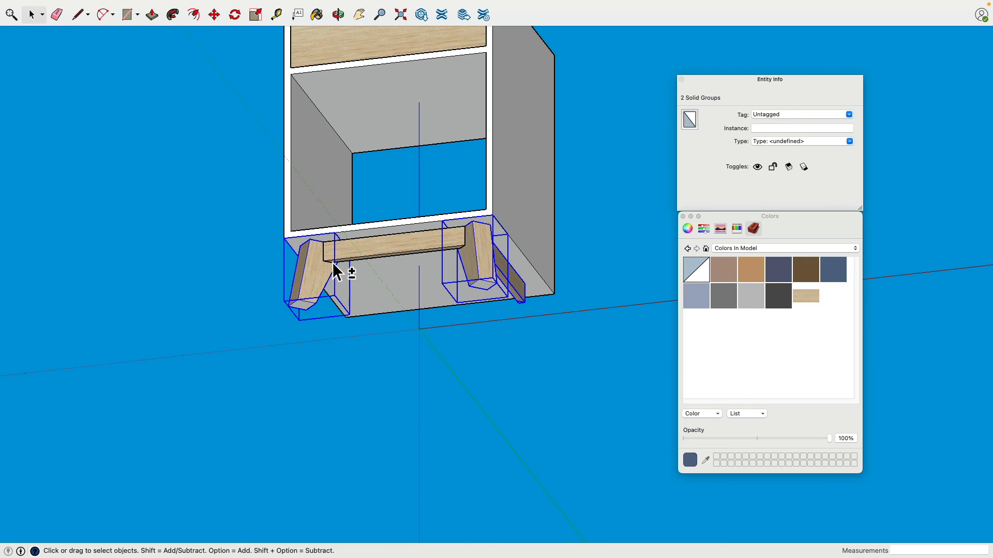
left_click(235, 14)
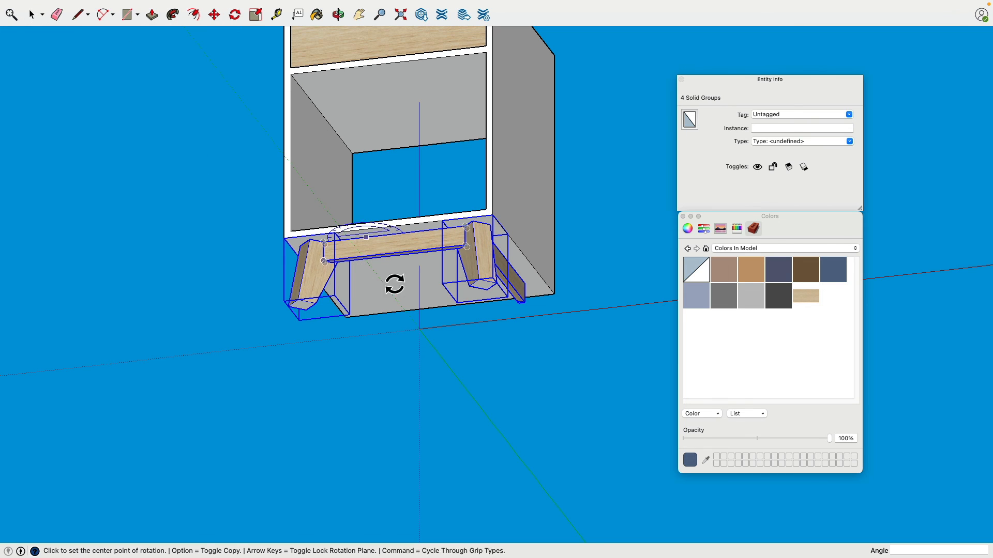
left_click(418, 329)
left_click(465, 323)
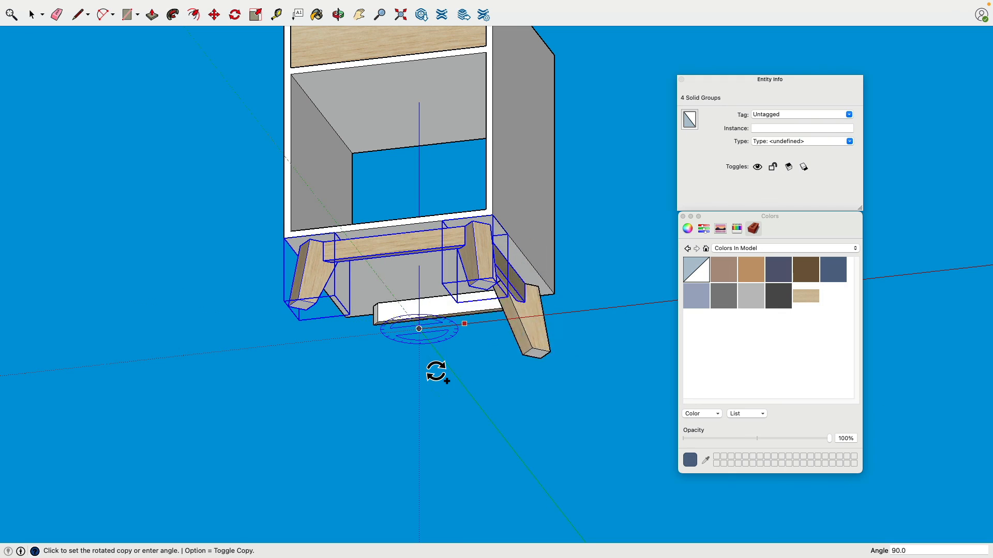
left_click(380, 344)
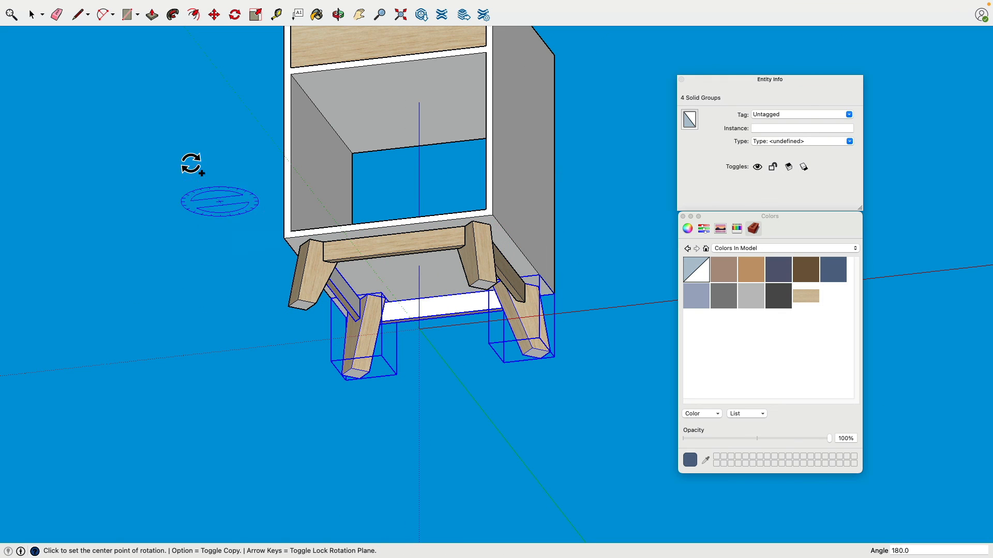
left_click(32, 15)
left_click(172, 165)
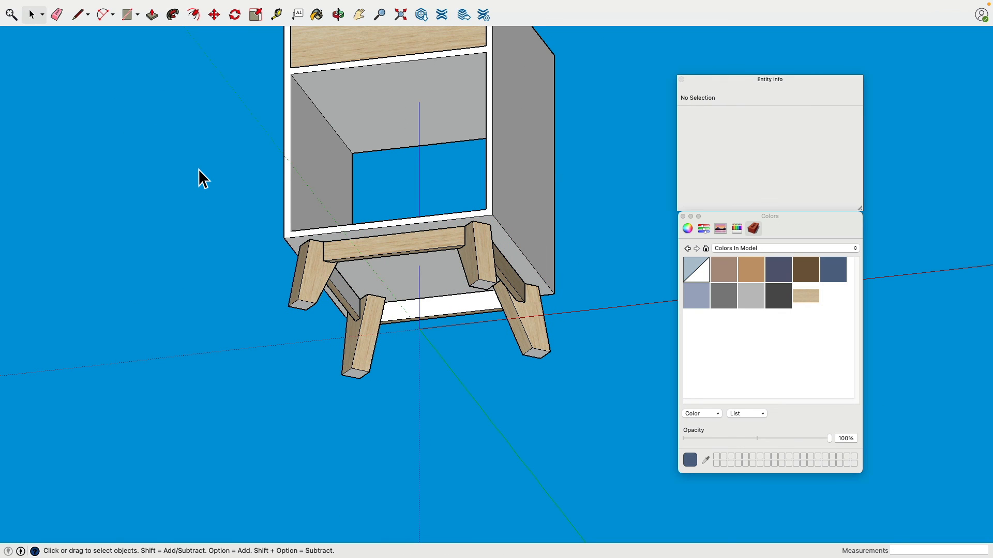
Step: Examine the whole nightstand with its complete textured base from the front and from above
scroll(238, 206, "down", 3)
middle_click_drag(241, 213, 296, 277)
scroll(315, 275, "down", 2)
scroll(317, 277, "up", 2)
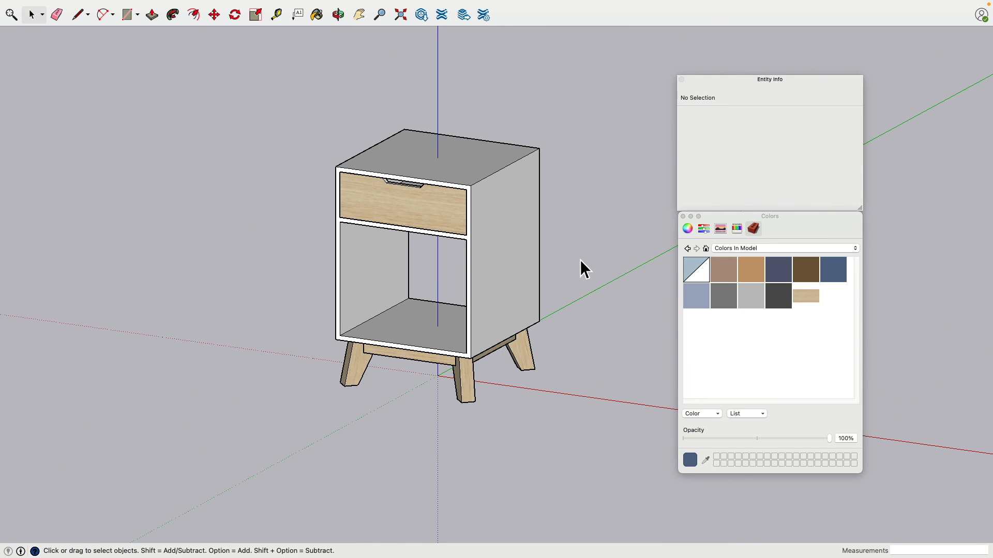
scroll(595, 253, "up", 3)
middle_click_drag(602, 253, 676, 248, "shift")
scroll(638, 253, "up", 4)
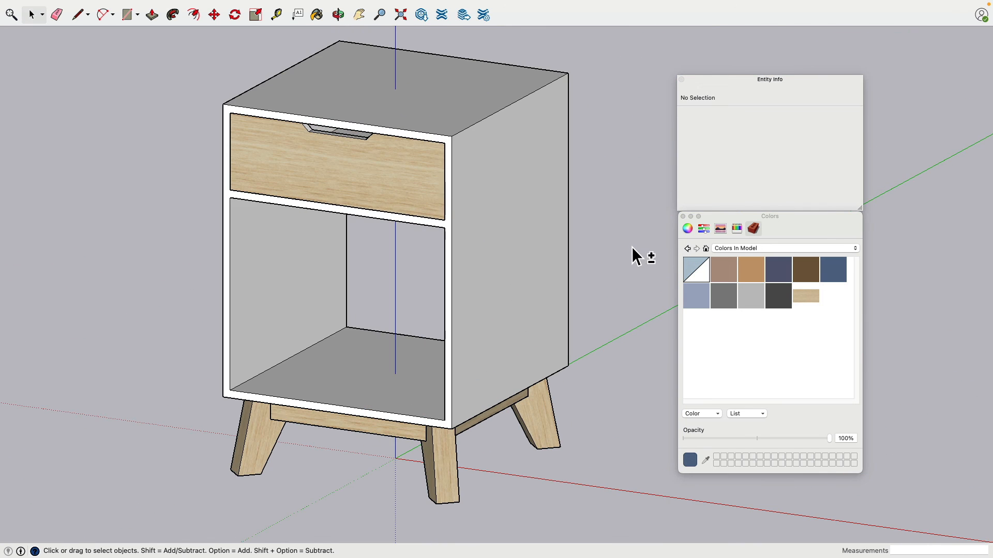